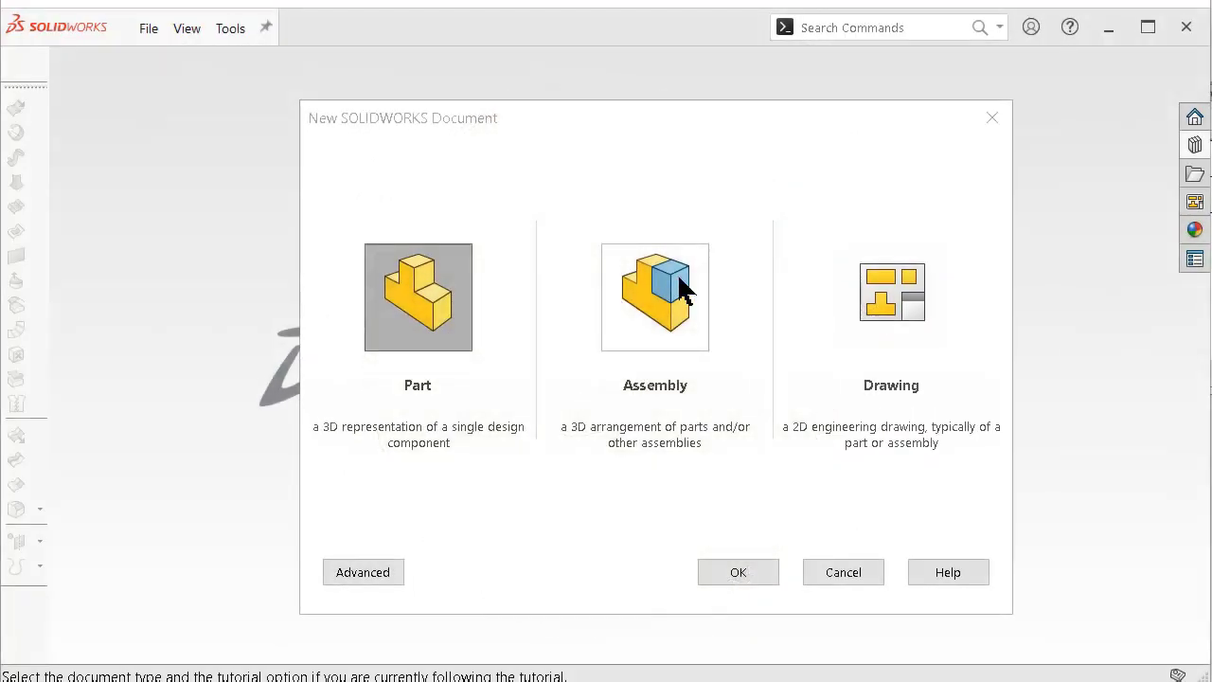
Create a new empty assembly, skip Begin Assembly, and show the Design Library toolbox parts.
{"action": "left_click", "coordinate": [682, 284]}
{"action": "left_click", "coordinate": [737, 572]}
{"action": "left_click", "coordinate": [736, 572]}
{"action": "left_click", "coordinate": [1160, 197]}
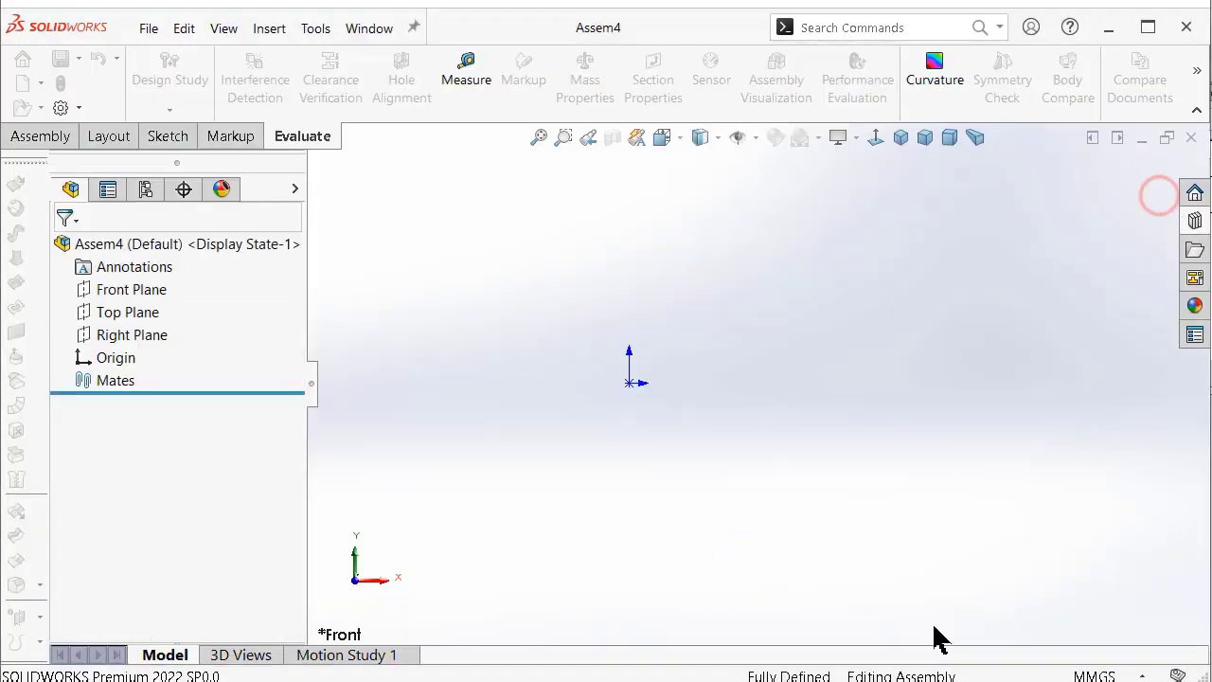
{"action": "left_click", "coordinate": [1195, 220]}
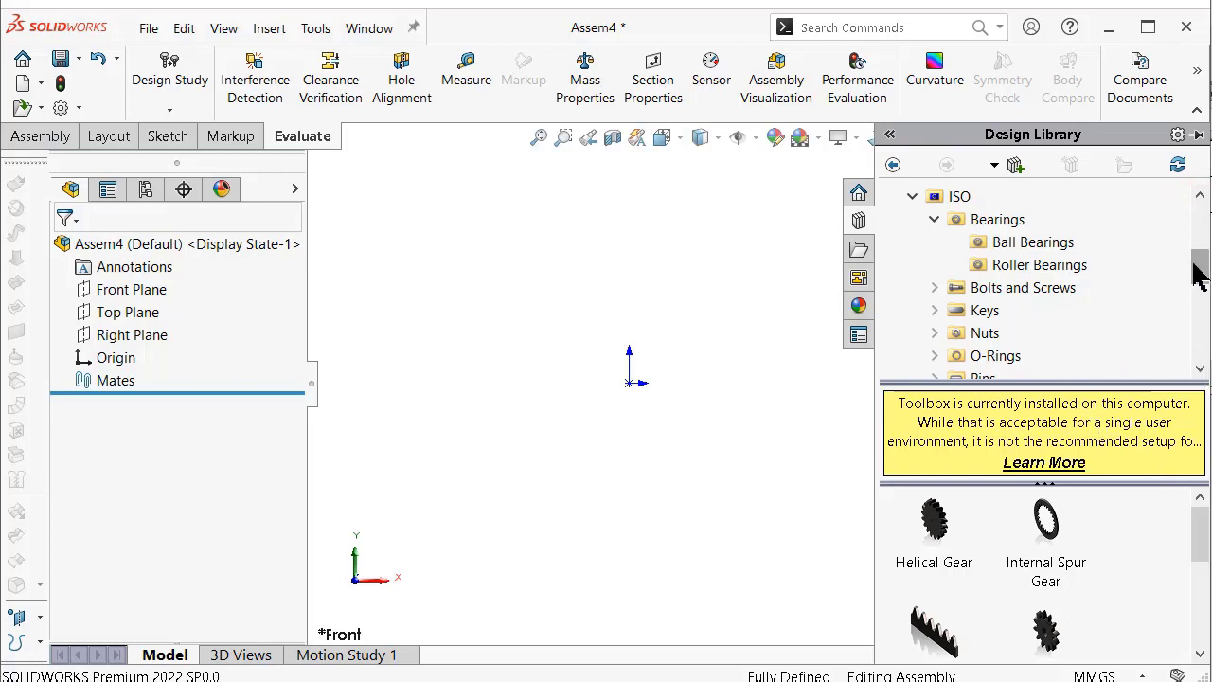
Drag the ISO Straight Miter Gear from Power Transmission > Gears into the assembly.
{"action": "left_click_drag", "start_coordinate": [1198, 269], "coordinate": [1197, 291]}
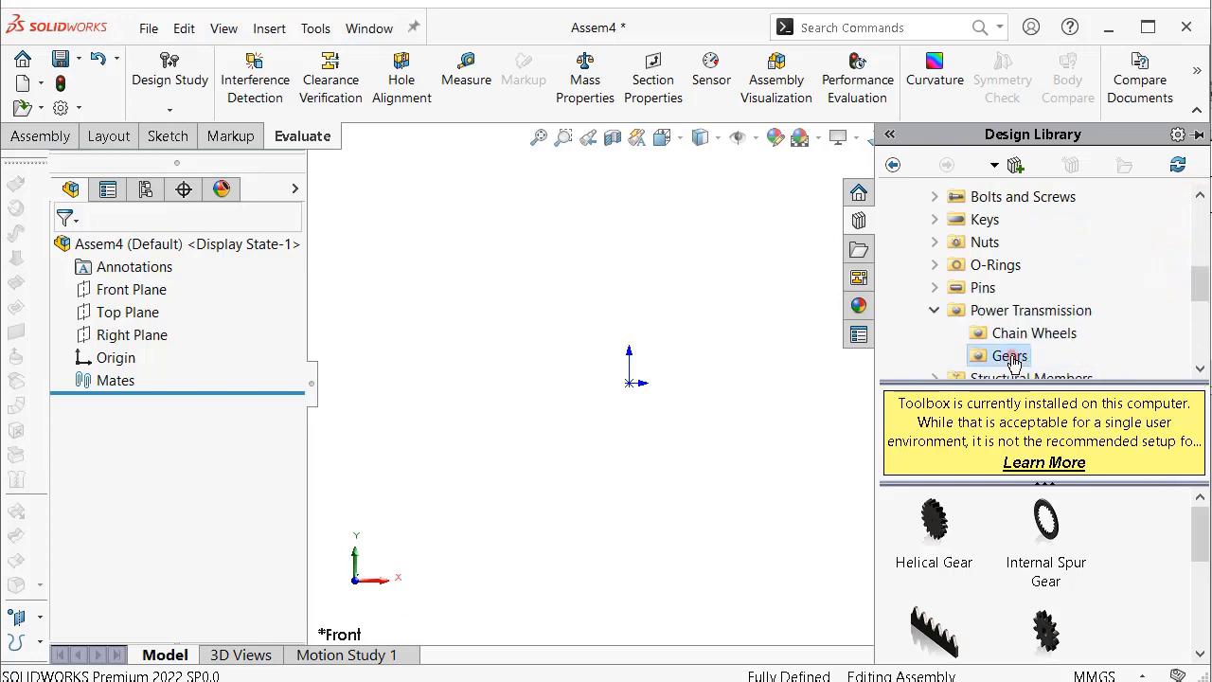
{"action": "left_click", "coordinate": [1011, 357]}
{"action": "left_click_drag", "start_coordinate": [1200, 528], "coordinate": [1199, 611]}
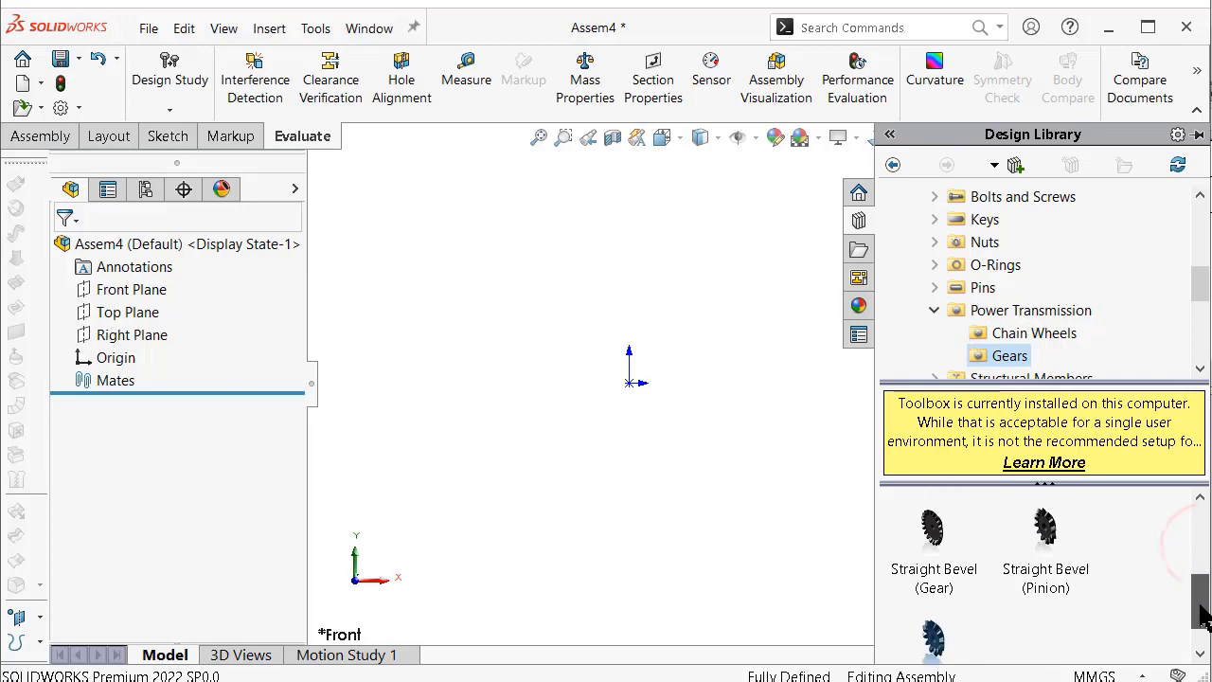
{"action": "left_click_drag", "start_coordinate": [918, 620], "coordinate": [748, 402]}
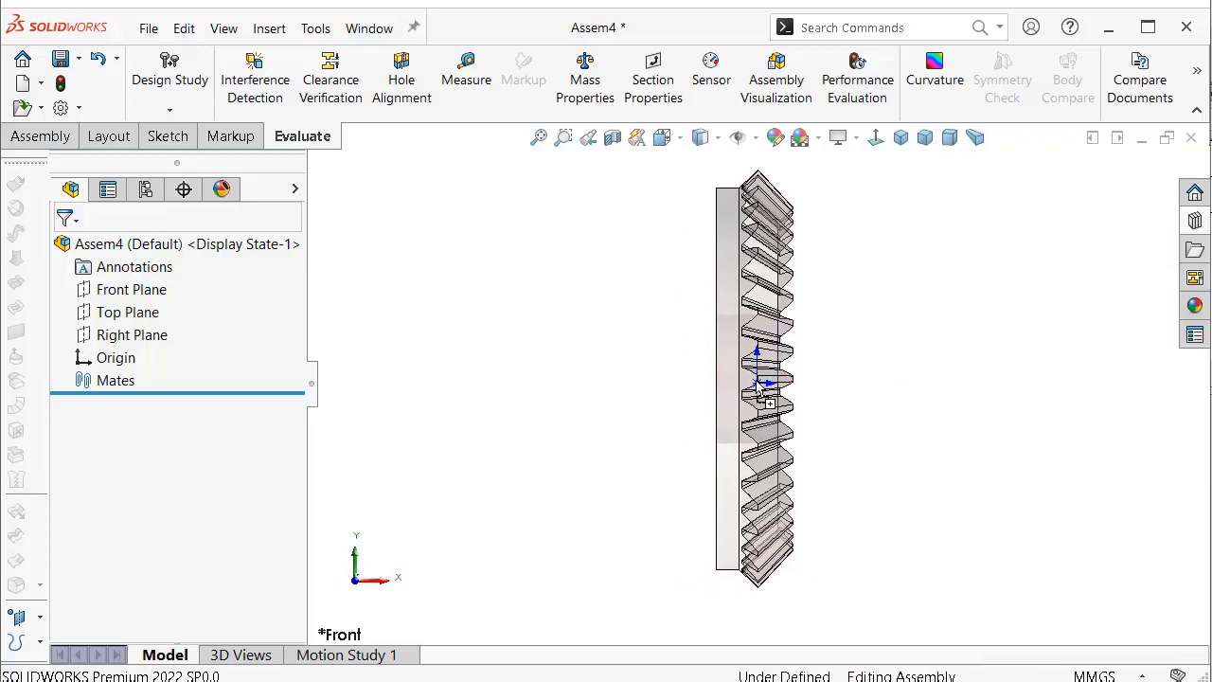
{"action": "left_click_drag", "start_coordinate": [747, 403], "coordinate": [770, 397]}
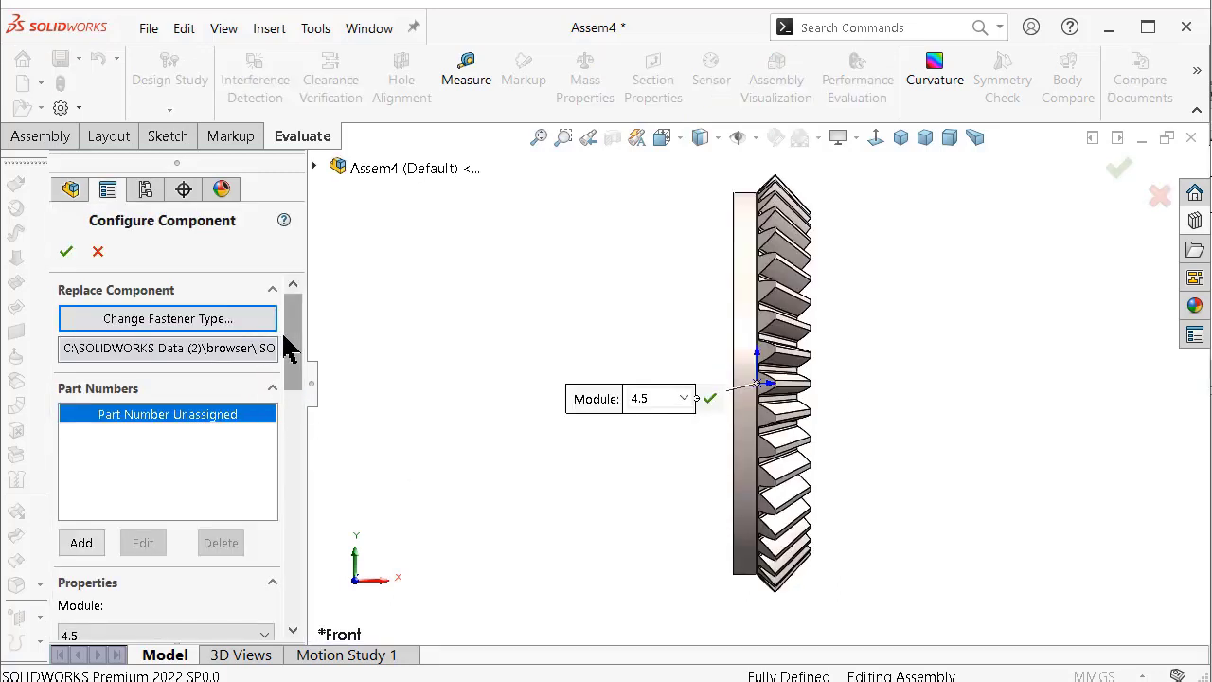
In the gear's Configure Component properties, choose module 10 and 76 teeth.
{"action": "scroll", "coordinate": [293, 353], "scroll_direction": "down", "scroll_amount": 1}
{"action": "scroll", "coordinate": [292, 378], "scroll_direction": "down", "scroll_amount": 4}
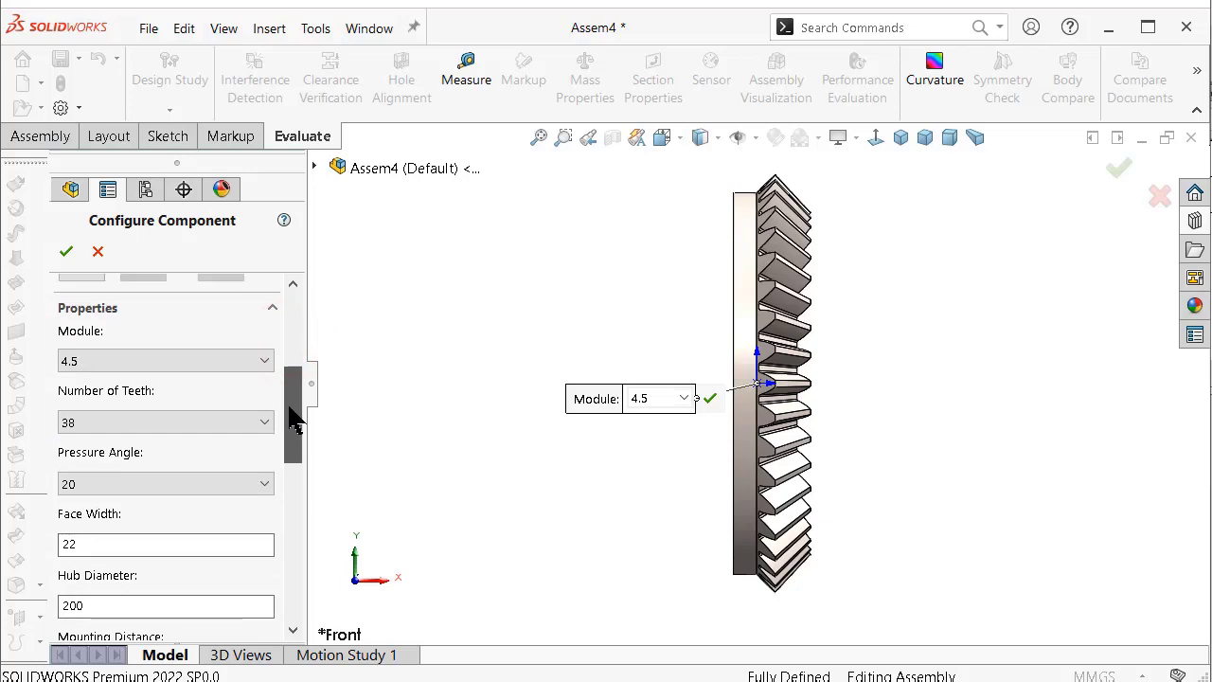
{"action": "left_click", "coordinate": [266, 364]}
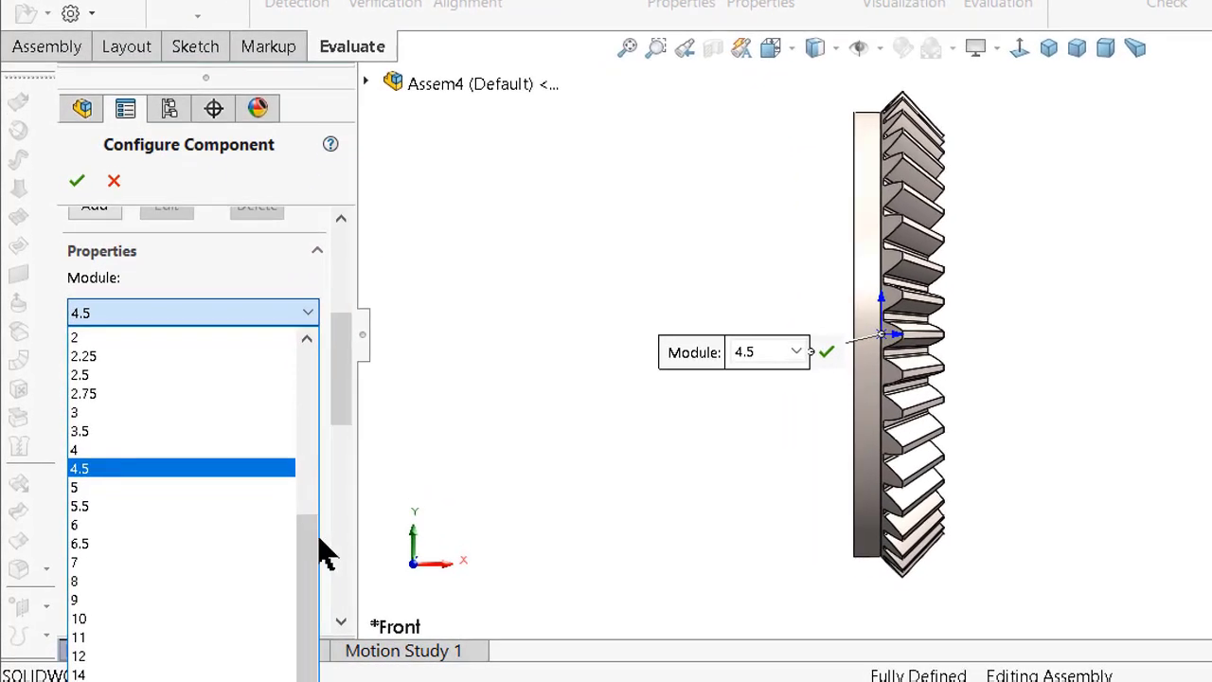
{"action": "mouse_move", "coordinate": [268, 559]}
{"action": "left_mouse_down"}
{"action": "mouse_move", "coordinate": [289, 494]}
{"action": "mouse_move", "coordinate": [312, 601]}
{"action": "left_mouse_up"}
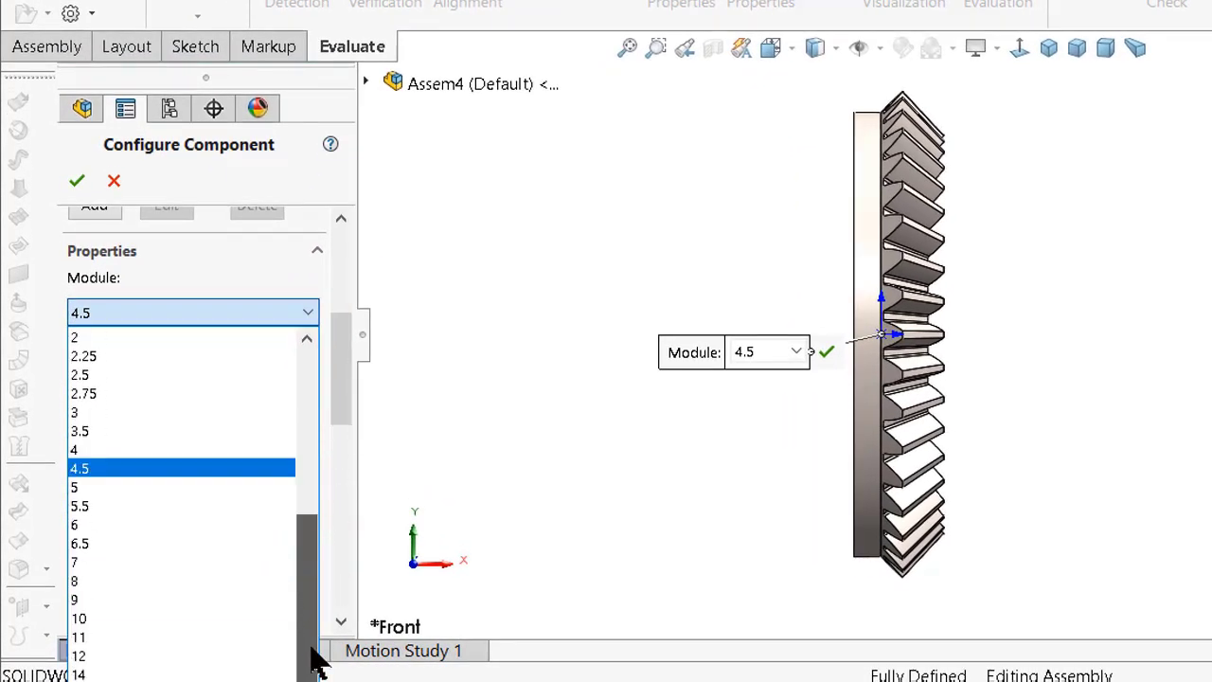
{"action": "left_click", "coordinate": [143, 619]}
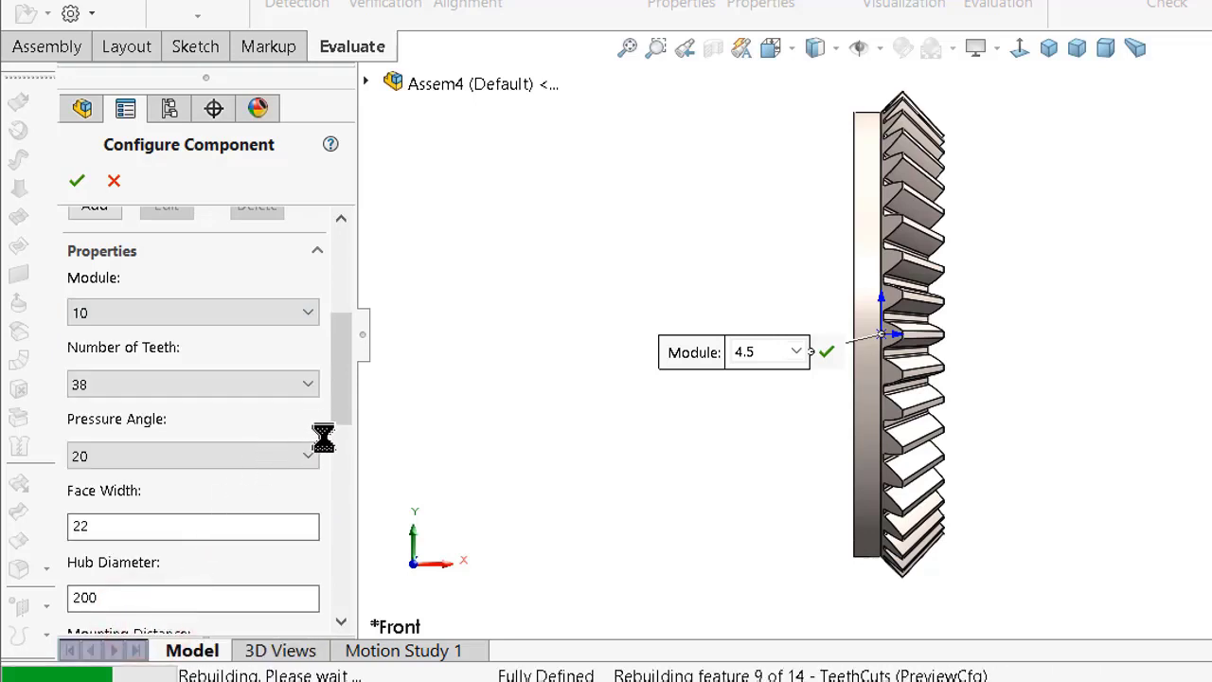
{"action": "left_click", "coordinate": [290, 388]}
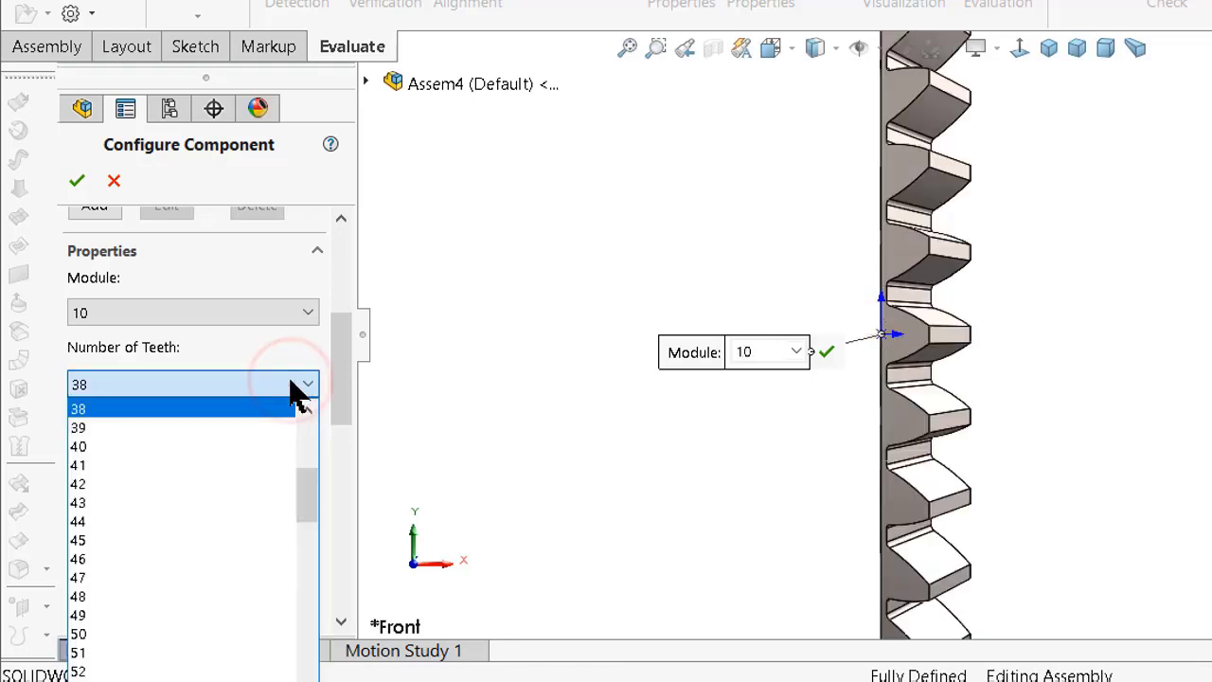
{"action": "left_click_drag", "start_coordinate": [310, 488], "coordinate": [306, 553]}
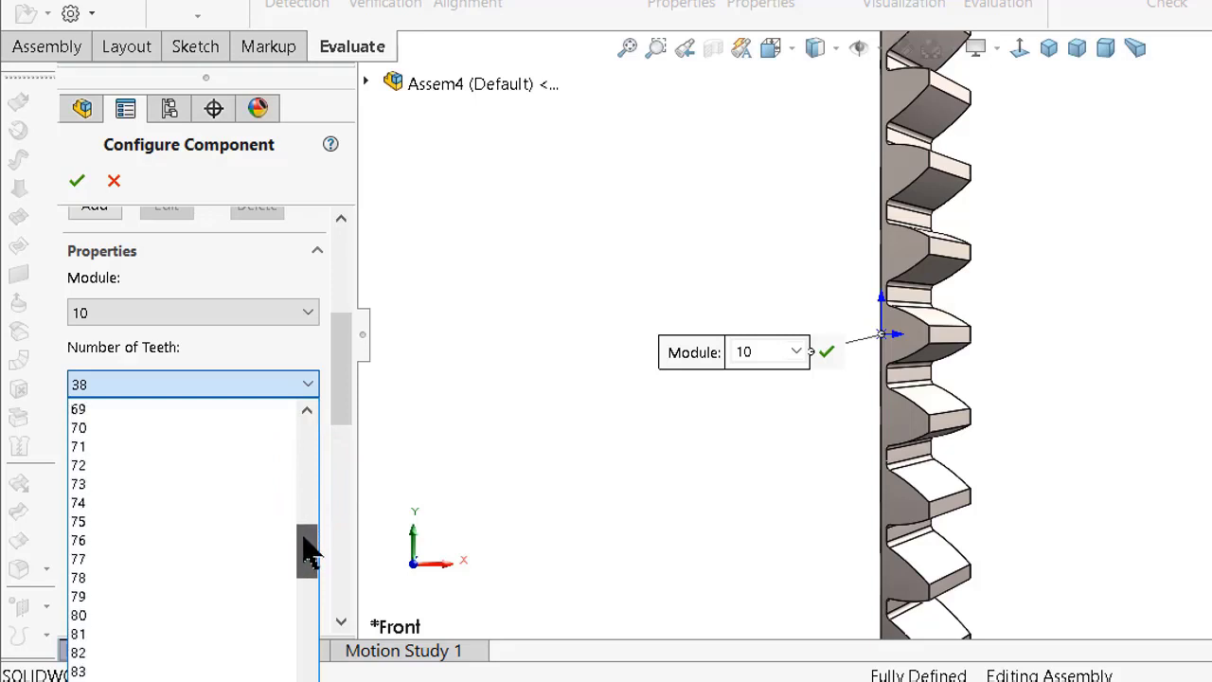
{"action": "left_click", "coordinate": [232, 539]}
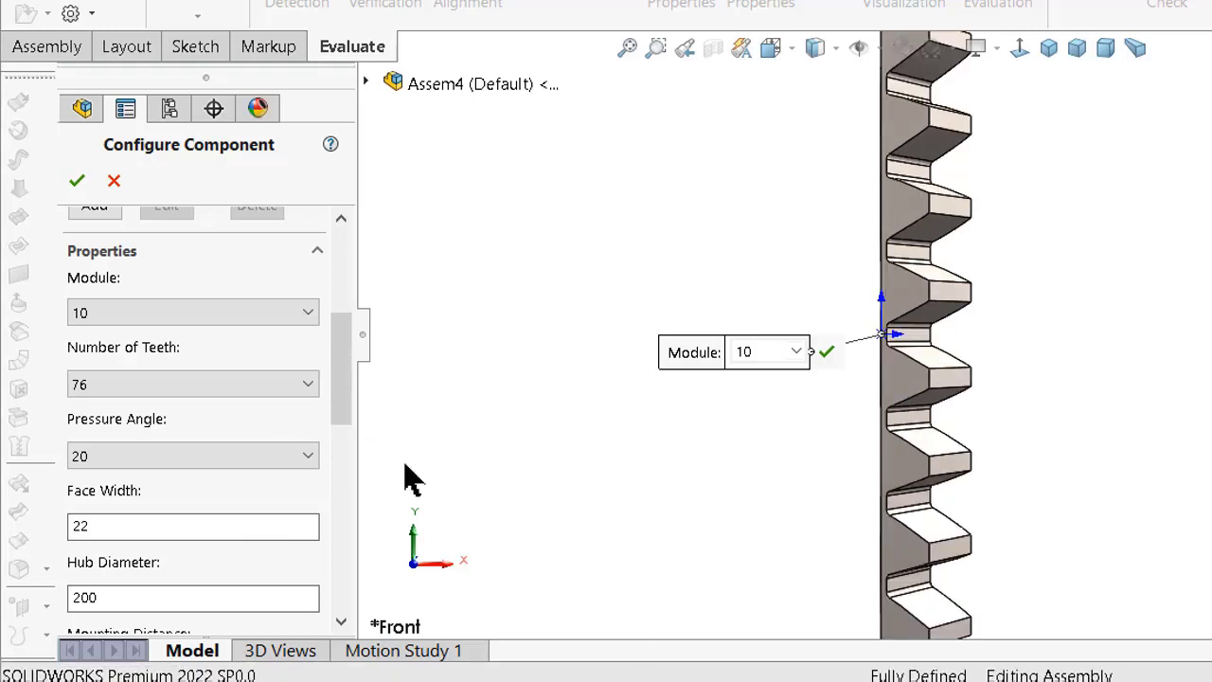
Enter face width 30, hub diameter 210 and mounting distance 414 for the gear.
{"action": "left_click_drag", "start_coordinate": [338, 398], "coordinate": [343, 445]}
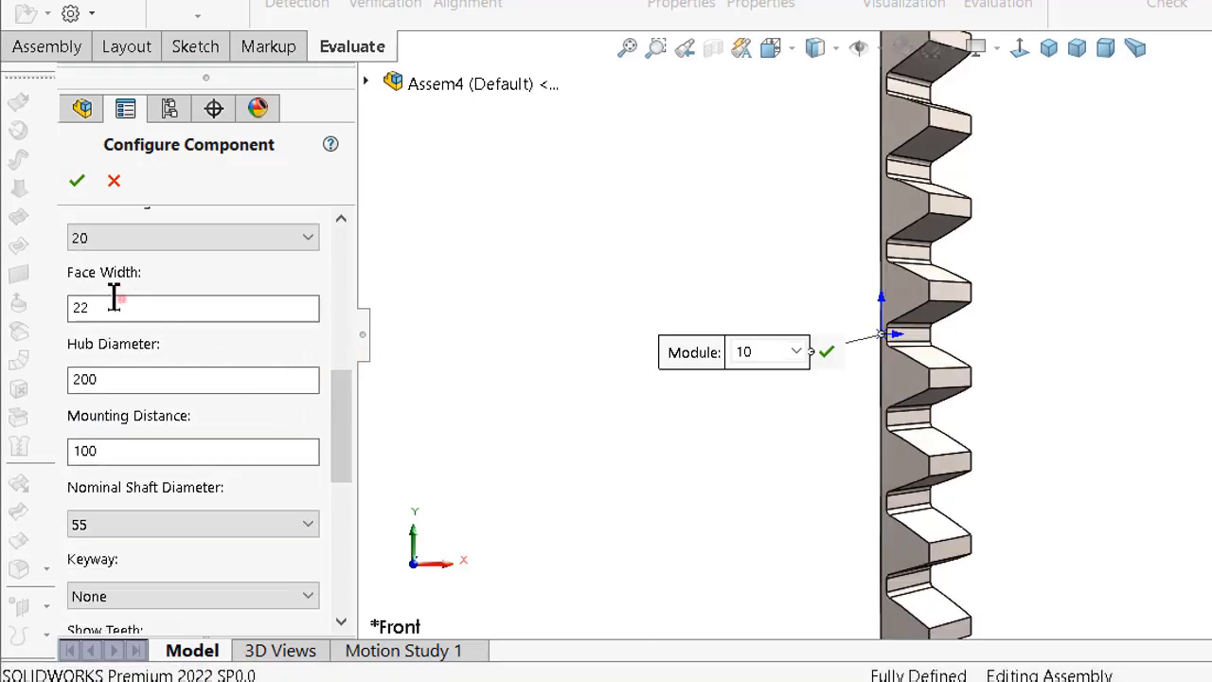
{"action": "double_click", "coordinate": [82, 307]}
{"action": "left_click_drag", "start_coordinate": [161, 312], "coordinate": [59, 311]}
{"action": "type", "text": "30"}
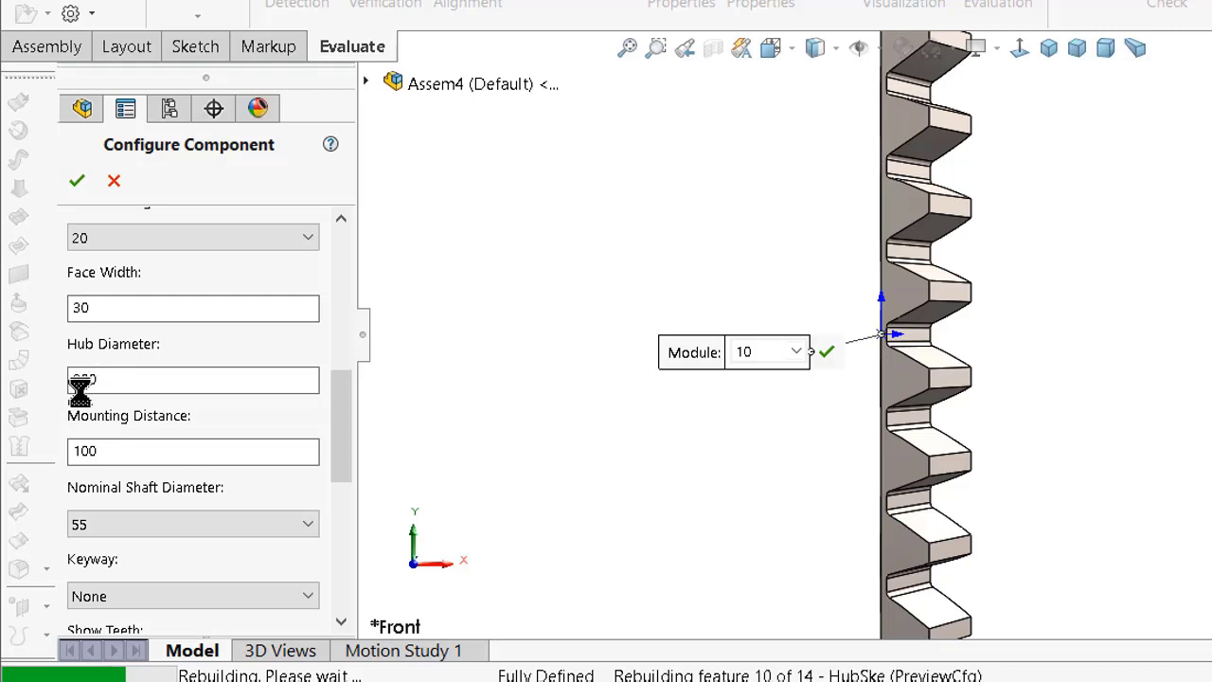
{"action": "double_click", "coordinate": [104, 380]}
{"action": "type", "text": "210"}
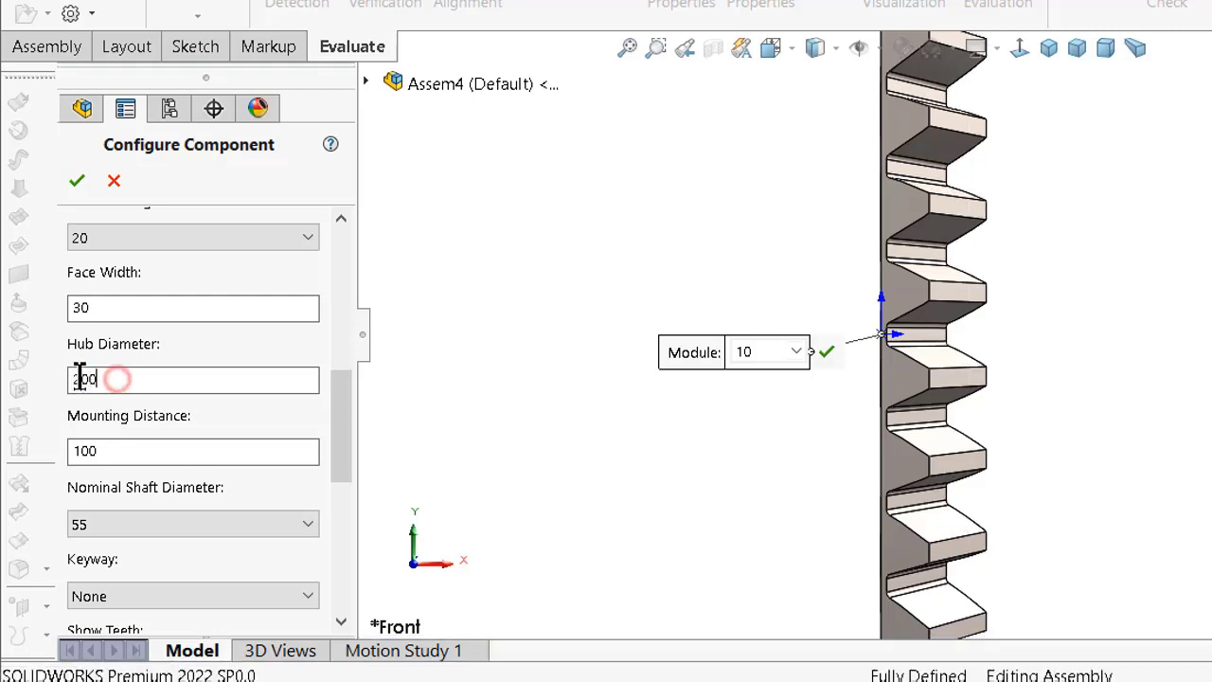
{"action": "left_click", "coordinate": [198, 458]}
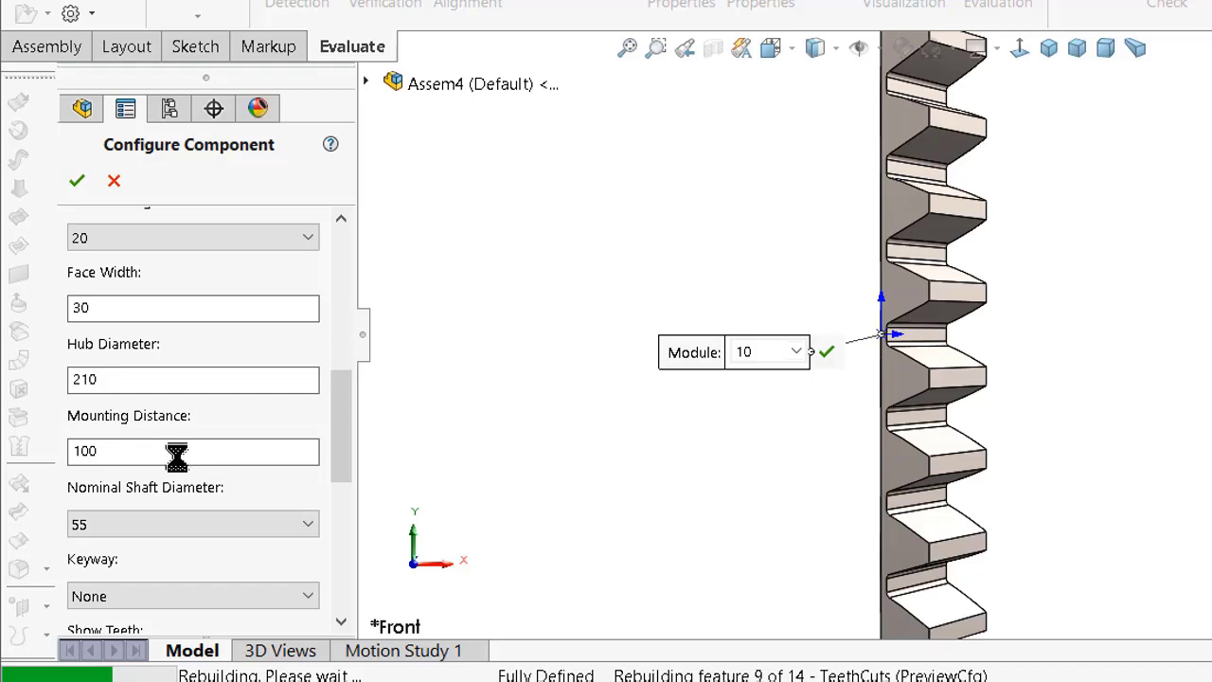
{"action": "double_click", "coordinate": [161, 458]}
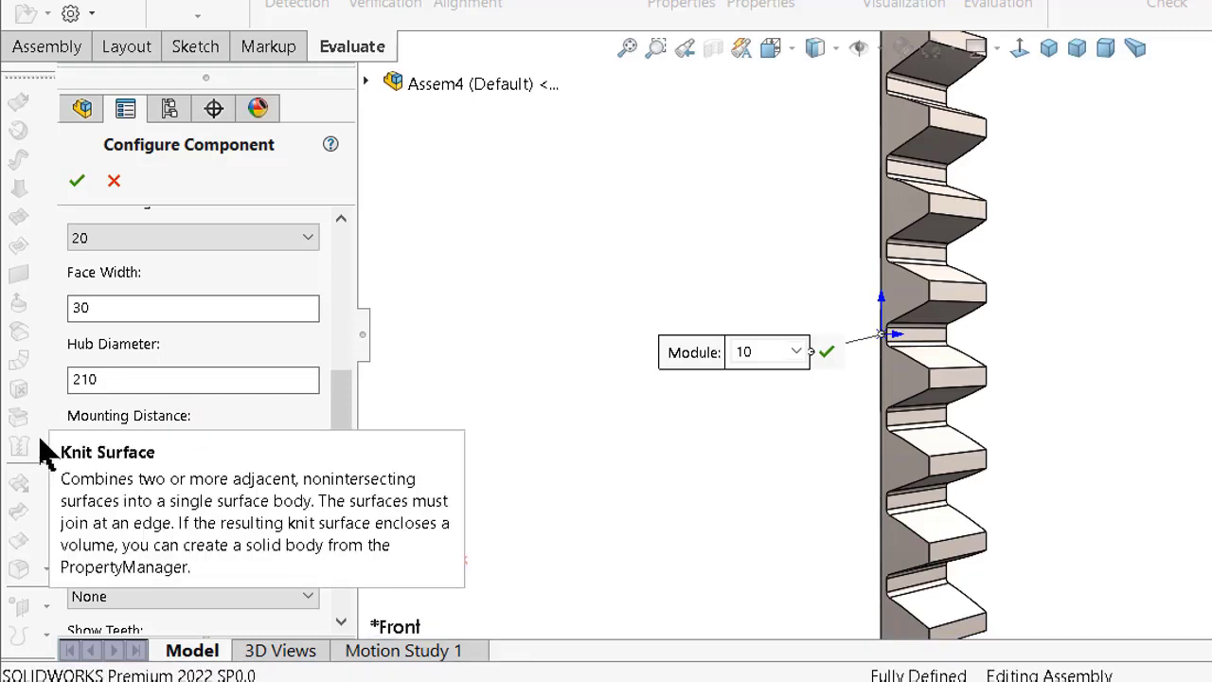
{"action": "type", "text": "414"}
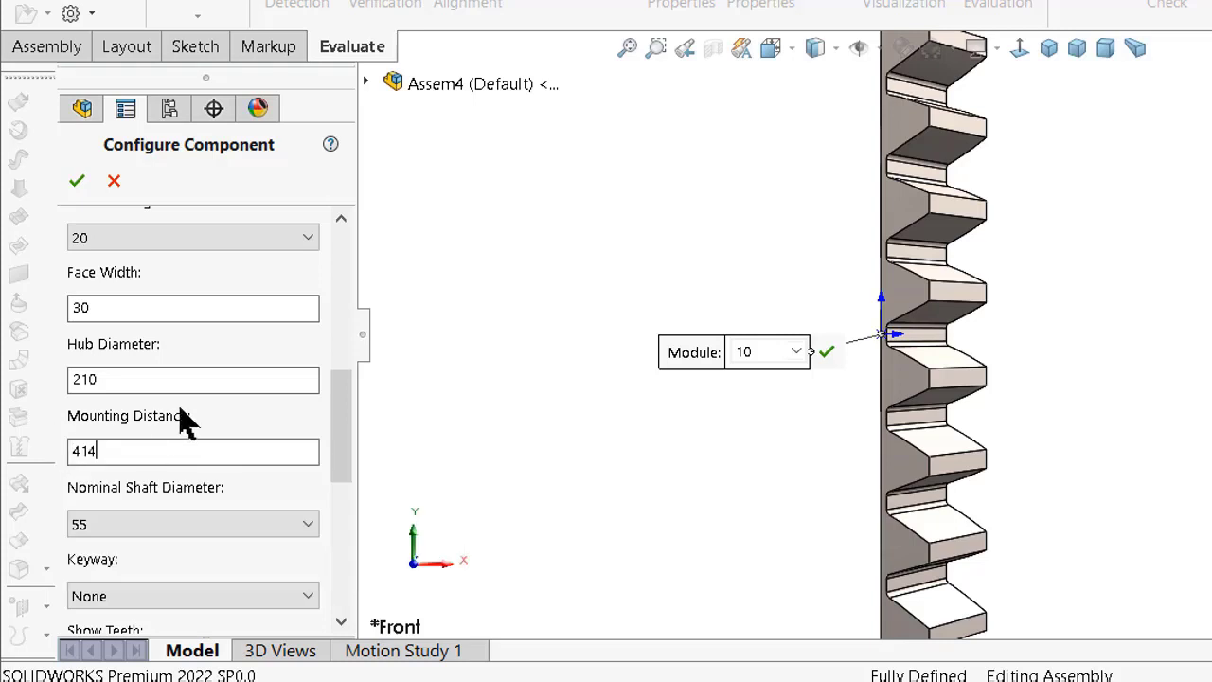
{"action": "left_click", "coordinate": [344, 461]}
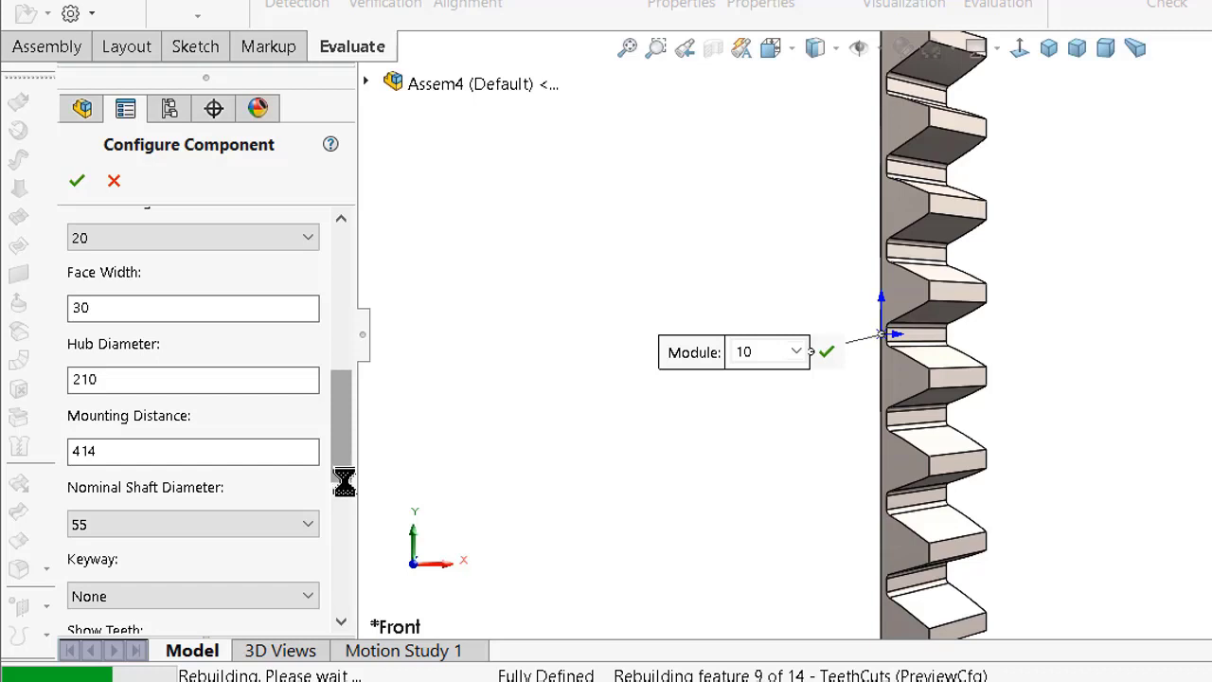
Choose nominal shaft diameter 125 and accept the gear configuration.
{"action": "scroll", "coordinate": [345, 490], "scroll_direction": "down", "scroll_amount": 5}
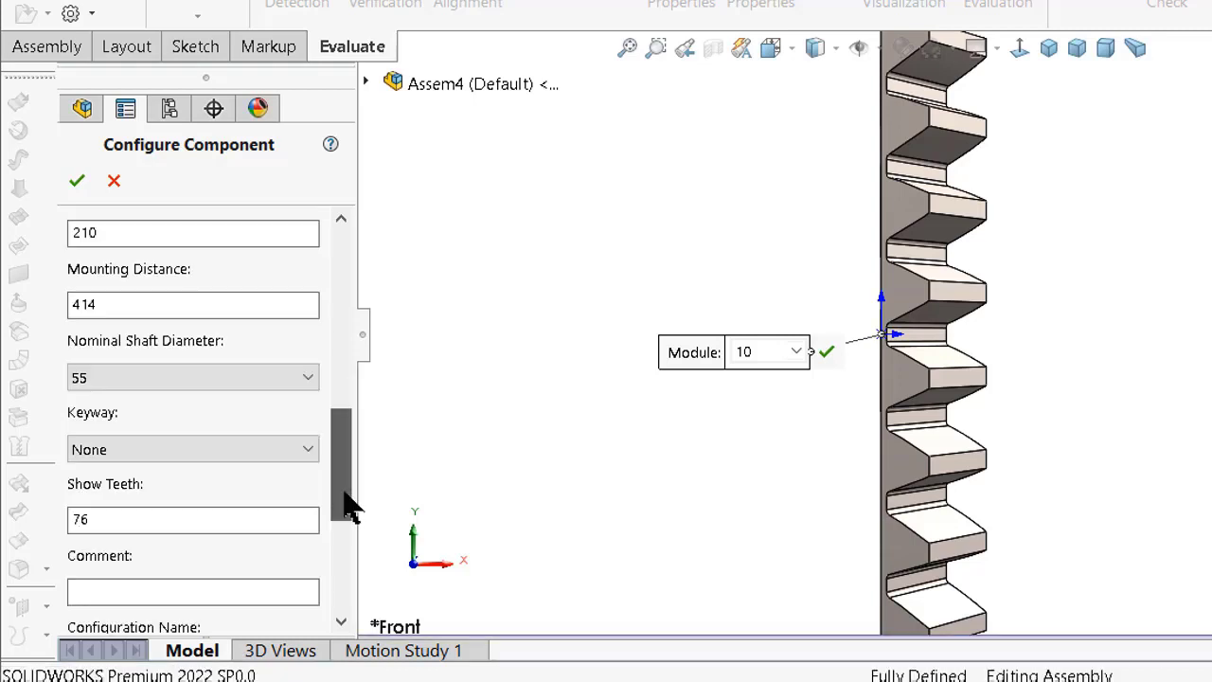
{"action": "scroll", "coordinate": [347, 496], "scroll_direction": "down", "scroll_amount": 2}
{"action": "scroll", "coordinate": [346, 495], "scroll_direction": "down", "scroll_amount": 1}
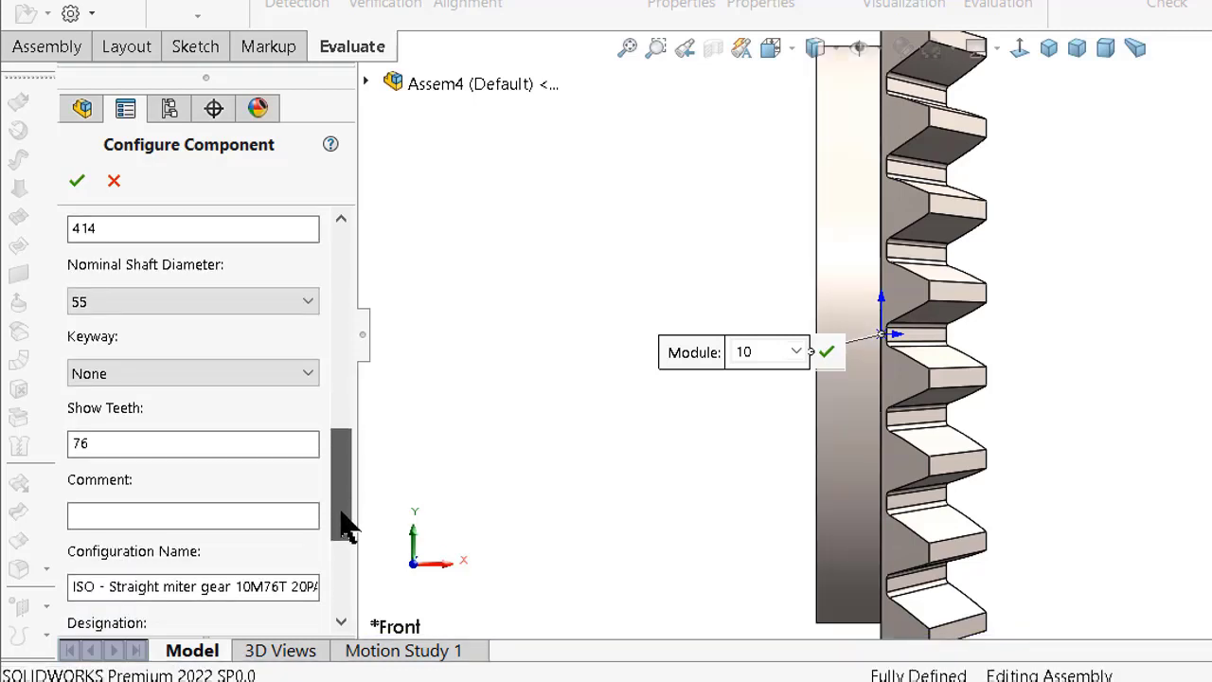
{"action": "left_click", "coordinate": [225, 305]}
{"action": "scroll", "coordinate": [293, 488], "scroll_direction": "down", "scroll_amount": 1}
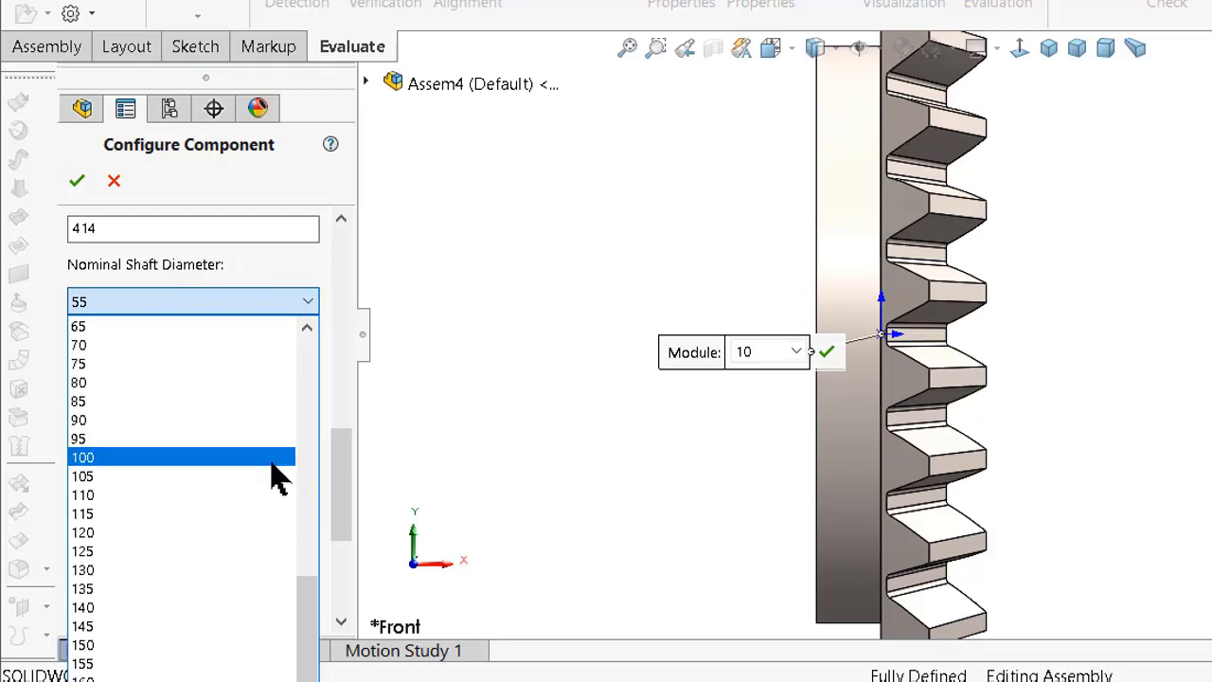
{"action": "scroll", "coordinate": [275, 468], "scroll_direction": "down", "scroll_amount": 2}
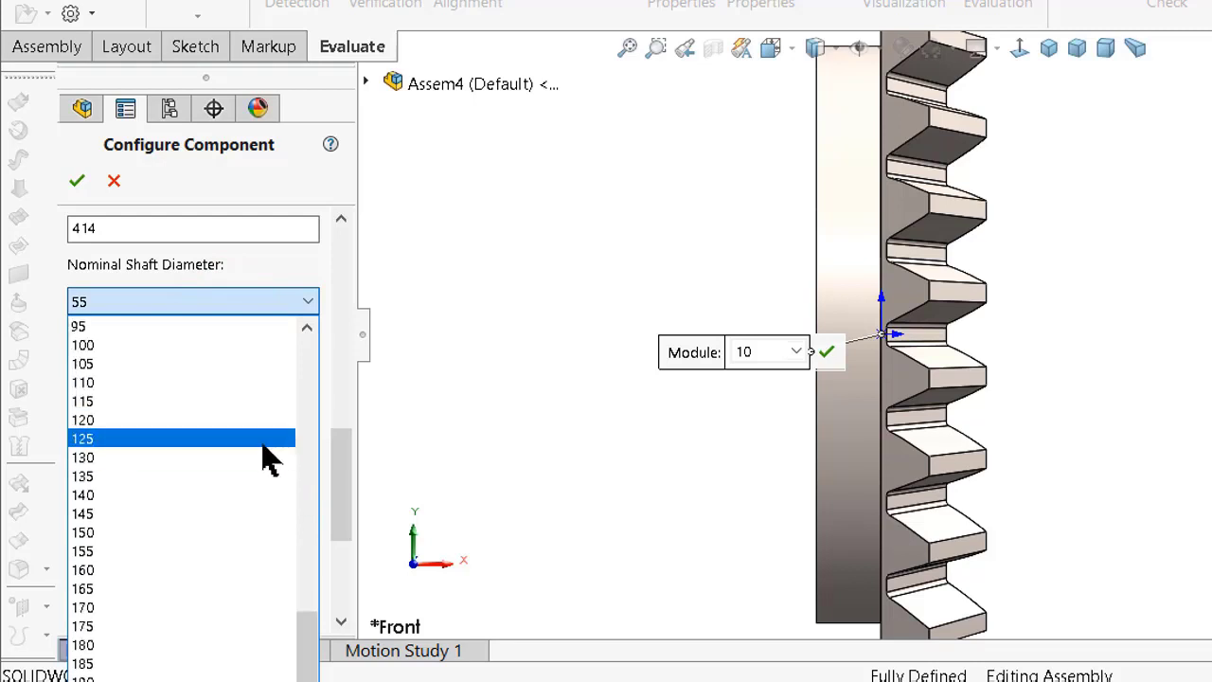
{"action": "left_click", "coordinate": [146, 443]}
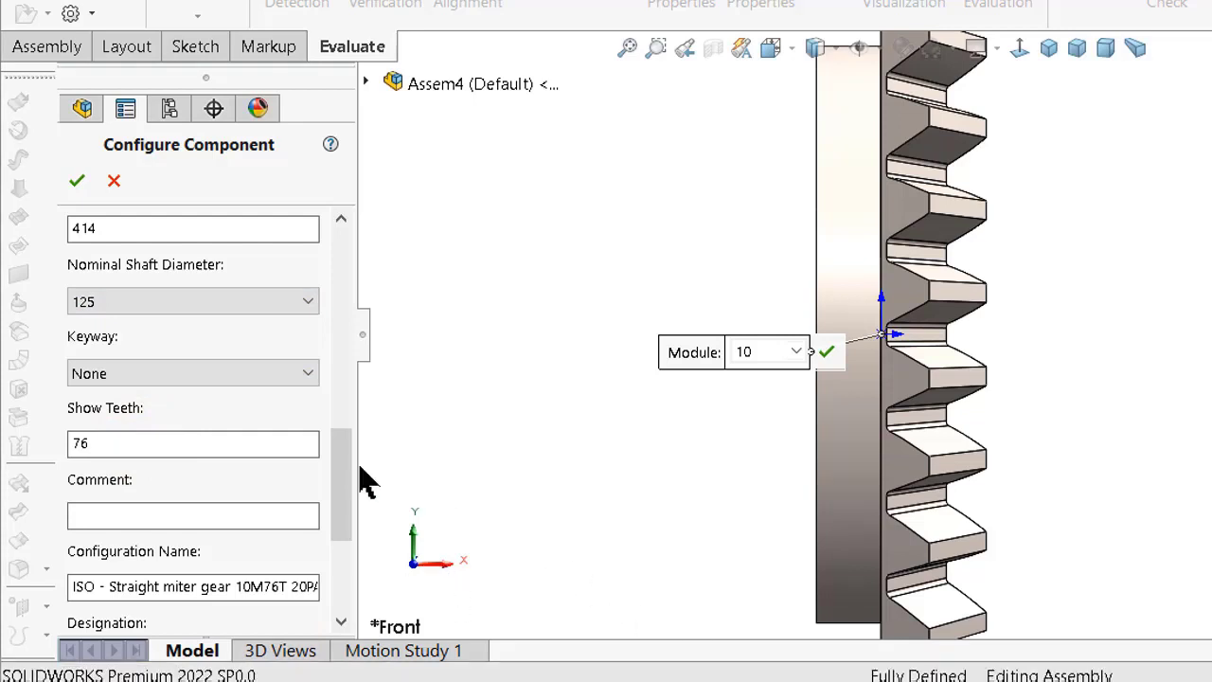
{"action": "left_click", "coordinate": [77, 181]}
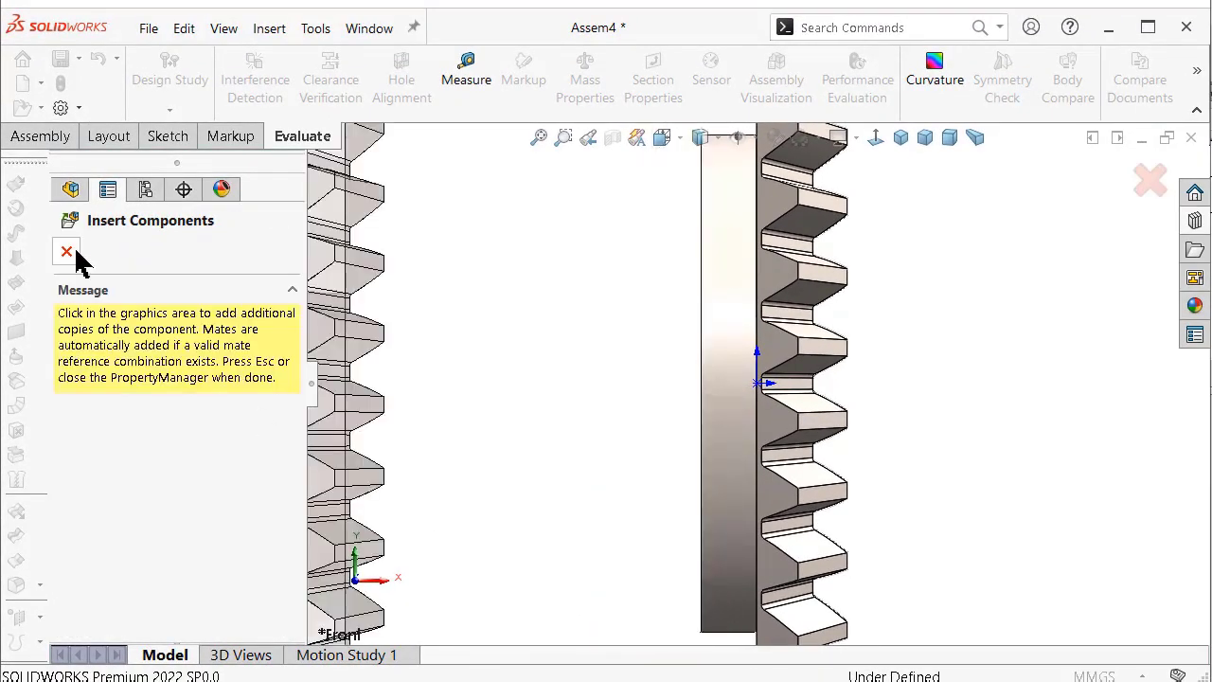
{"action": "left_click", "coordinate": [67, 251]}
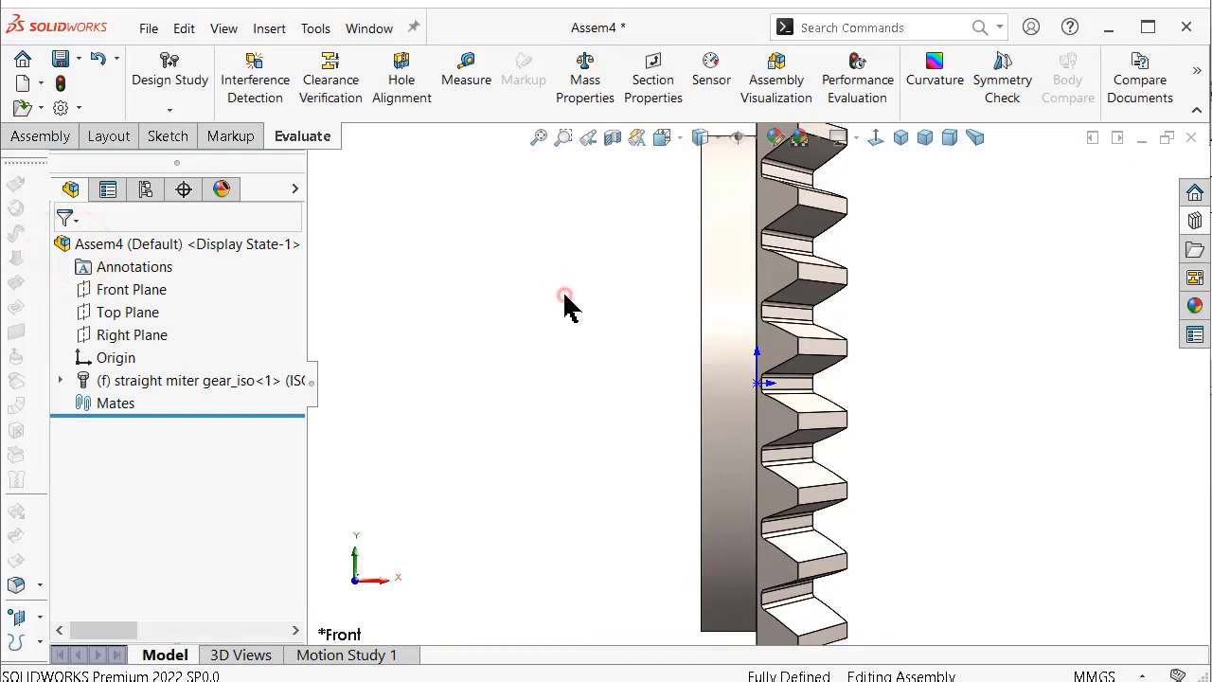
{"action": "middle_click_drag", "start_coordinate": [563, 305], "coordinate": [426, 327]}
{"action": "left_click", "coordinate": [115, 357]}
{"action": "middle_click_drag", "start_coordinate": [425, 410], "coordinate": [727, 409]}
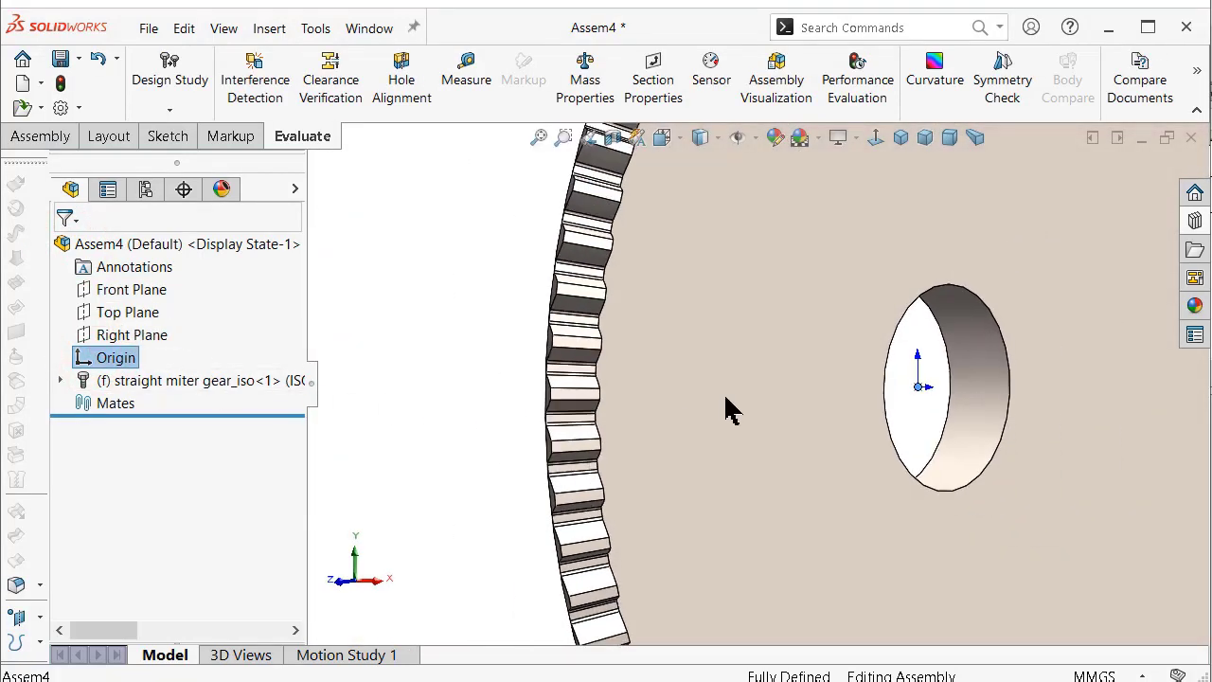
{"action": "left_click", "coordinate": [59, 380]}
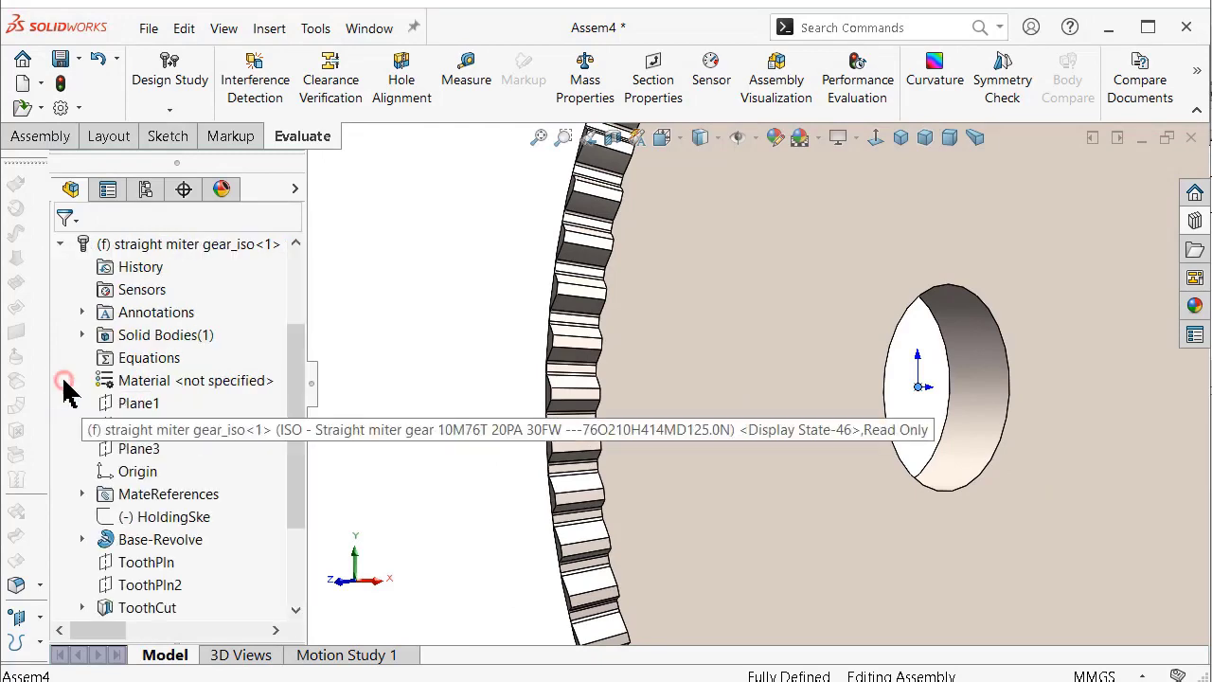
{"action": "left_click", "coordinate": [133, 478]}
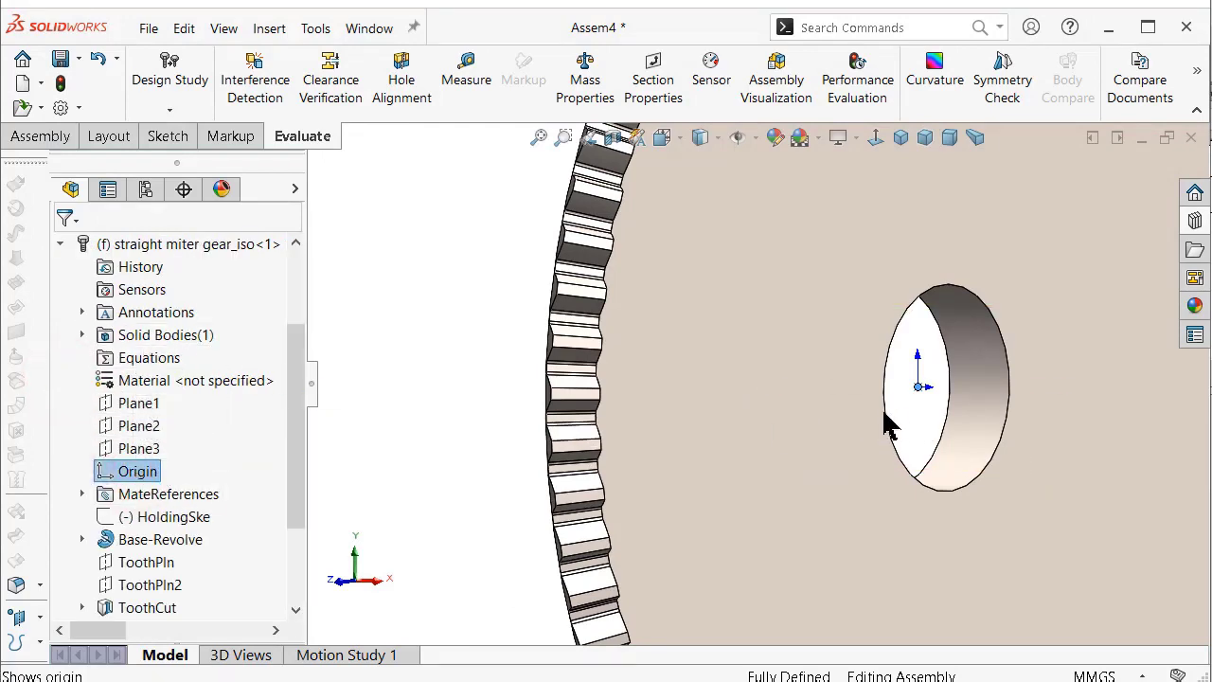
{"action": "mouse_move", "coordinate": [888, 426]}
{"action": "middle_mouse_down"}
{"action": "mouse_move", "coordinate": [879, 388]}
{"action": "mouse_move", "coordinate": [859, 405]}
{"action": "mouse_move", "coordinate": [674, 400]}
{"action": "mouse_move", "coordinate": [726, 411]}
{"action": "mouse_move", "coordinate": [671, 419]}
{"action": "middle_mouse_up"}
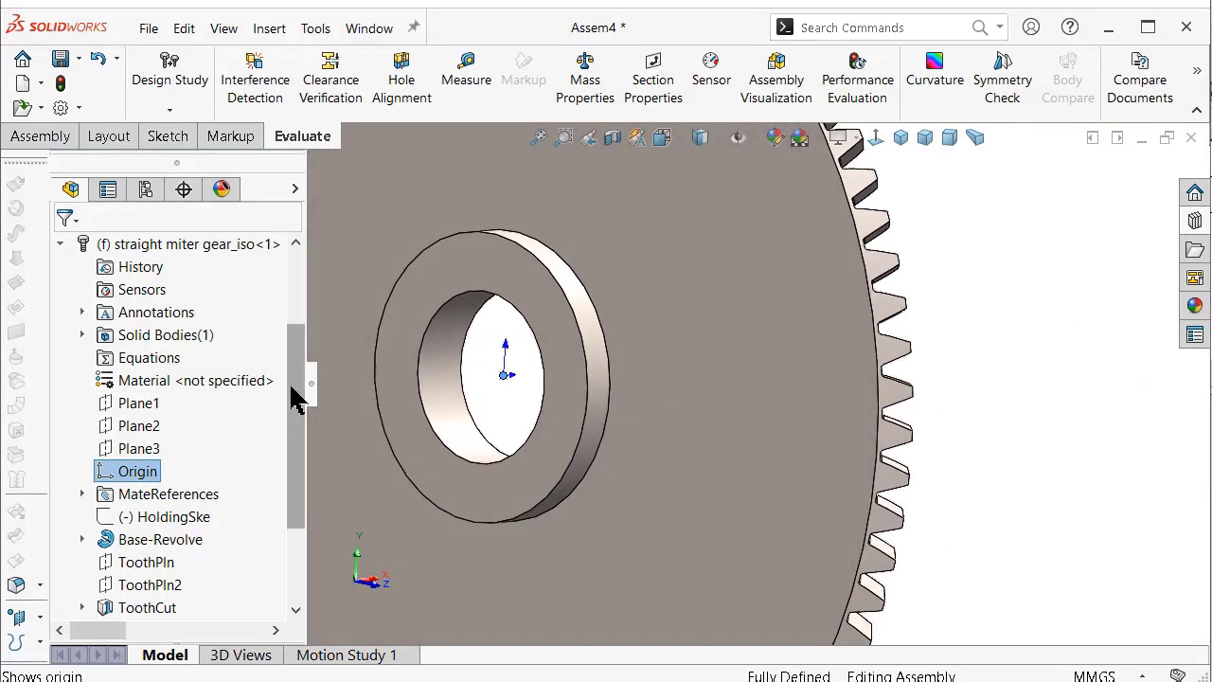
{"action": "scroll", "coordinate": [297, 379], "scroll_direction": "up", "scroll_amount": 2}
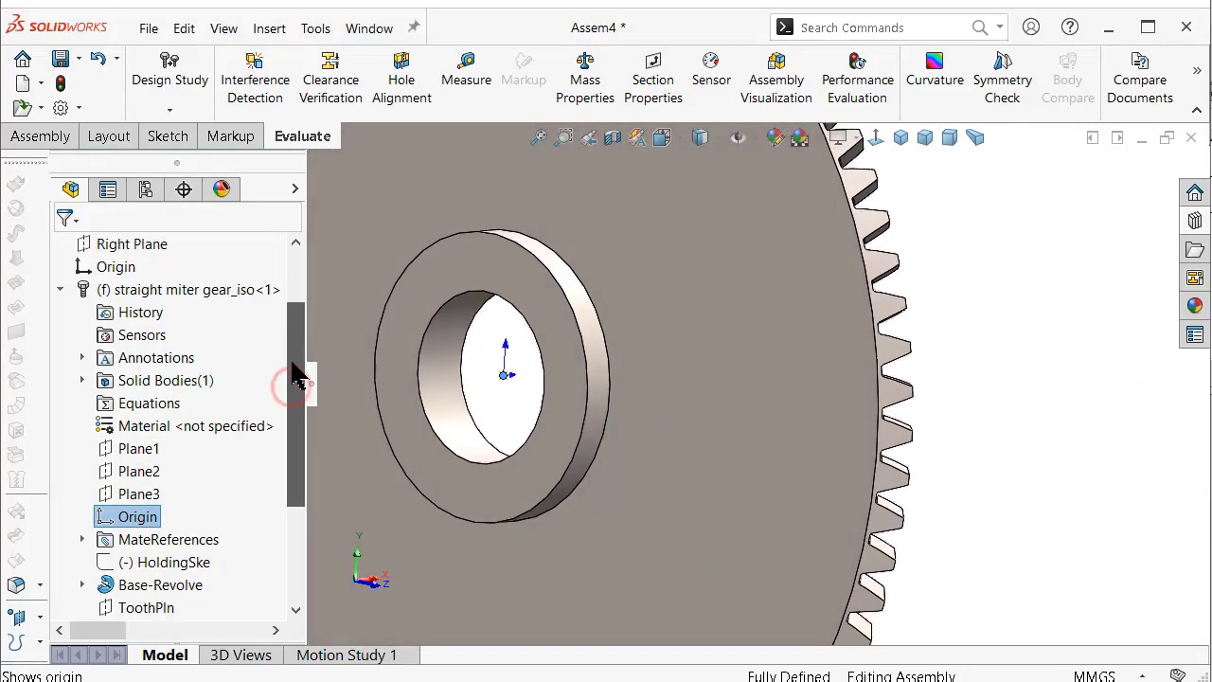
{"action": "left_click", "coordinate": [100, 273]}
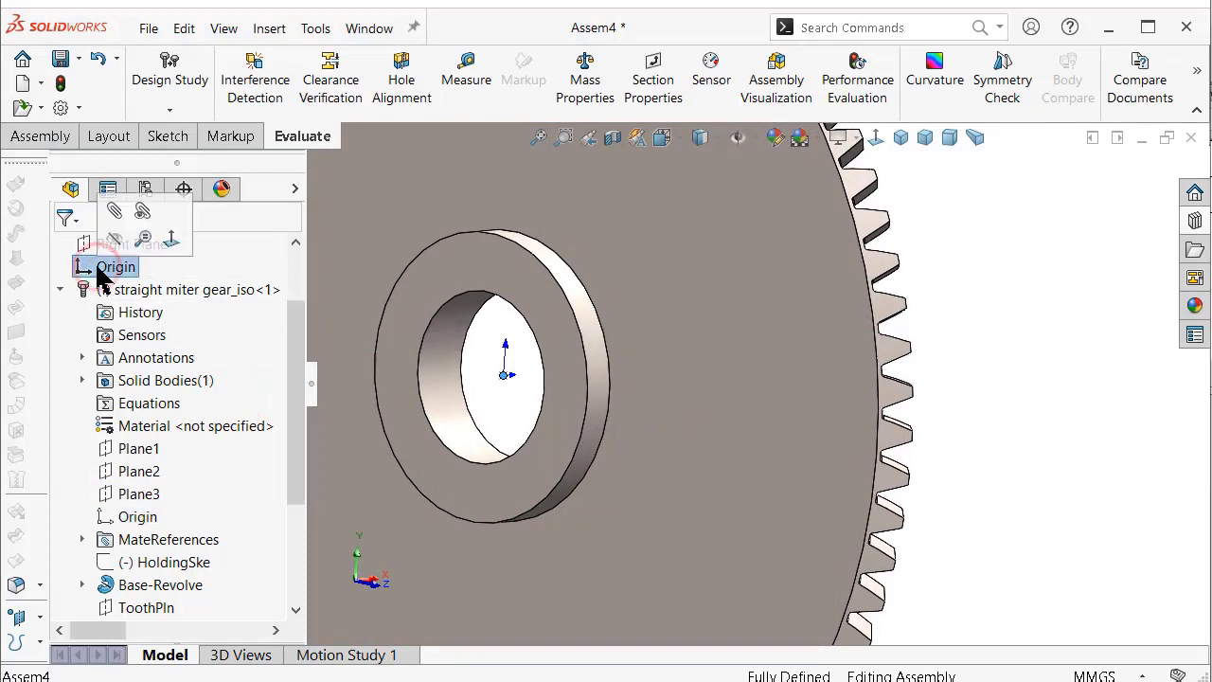
{"action": "left_click", "coordinate": [137, 521]}
{"action": "scroll", "coordinate": [619, 461], "scroll_direction": "up", "scroll_amount": 3}
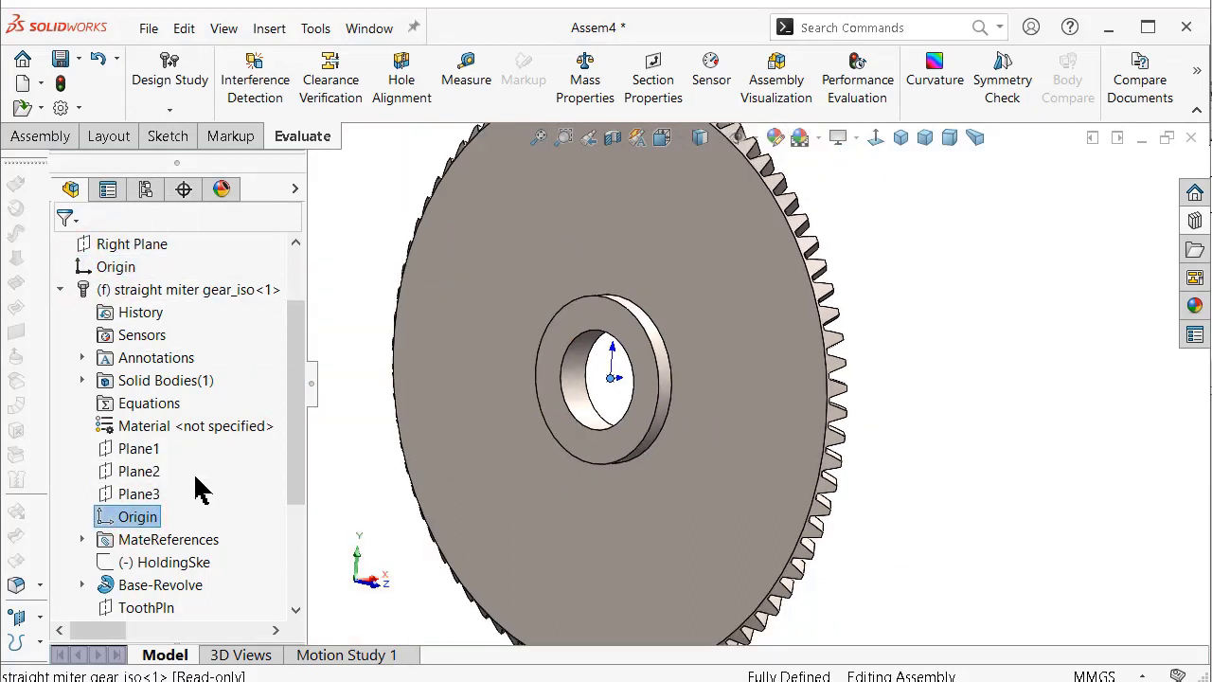
{"action": "left_click", "coordinate": [138, 451]}
{"action": "mouse_move", "coordinate": [981, 360]}
{"action": "middle_mouse_down"}
{"action": "mouse_move", "coordinate": [814, 344]}
{"action": "mouse_move", "coordinate": [395, 348]}
{"action": "middle_mouse_up"}
{"action": "scroll", "coordinate": [270, 358], "scroll_direction": "up", "scroll_amount": 3}
{"action": "scroll", "coordinate": [270, 358], "scroll_direction": "up", "scroll_amount": 1}
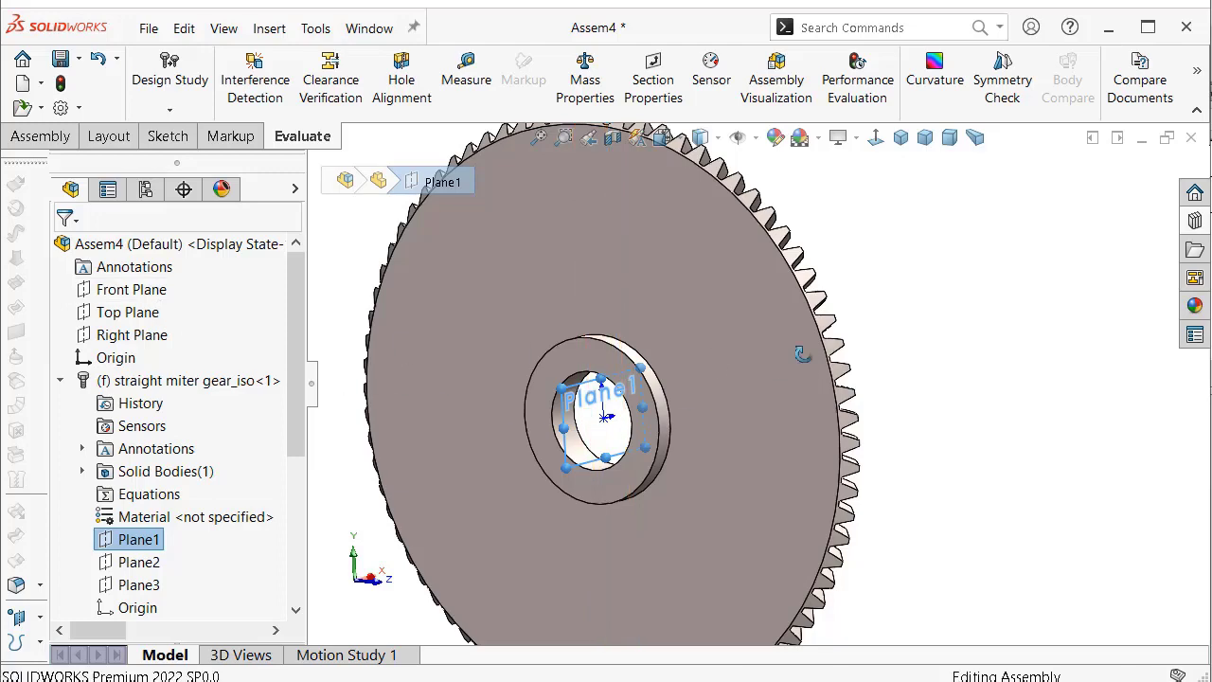
{"action": "key", "text": "ctrl+3"}
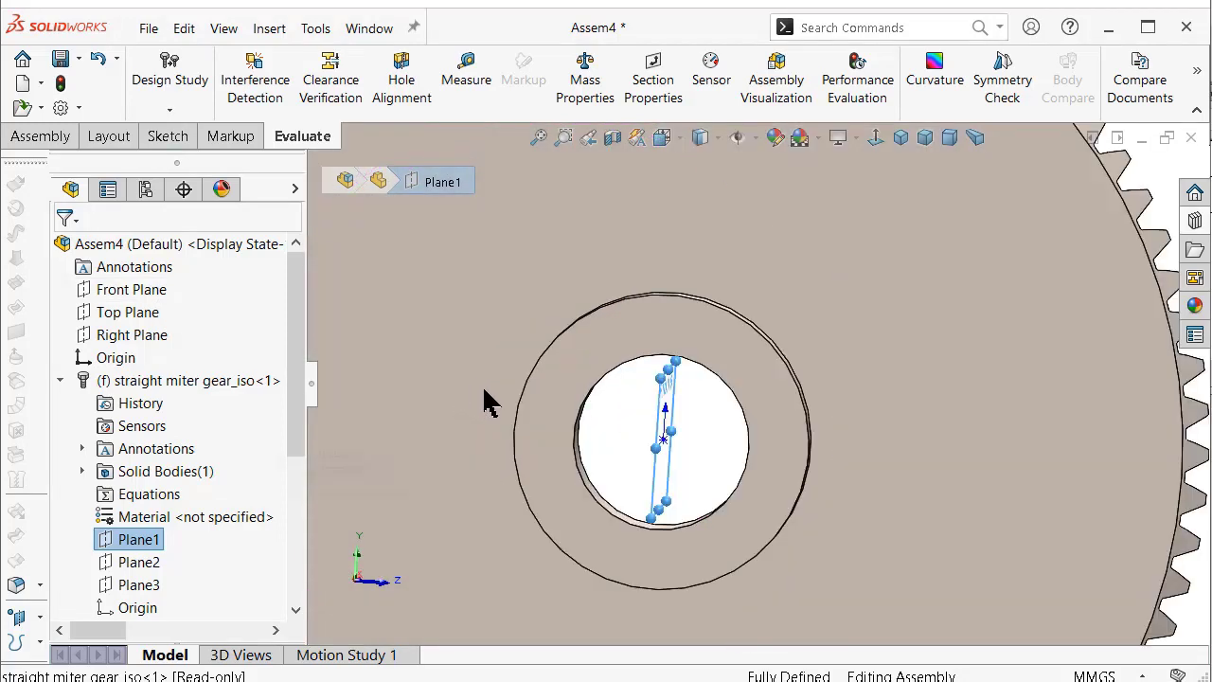
{"action": "left_click", "coordinate": [137, 294]}
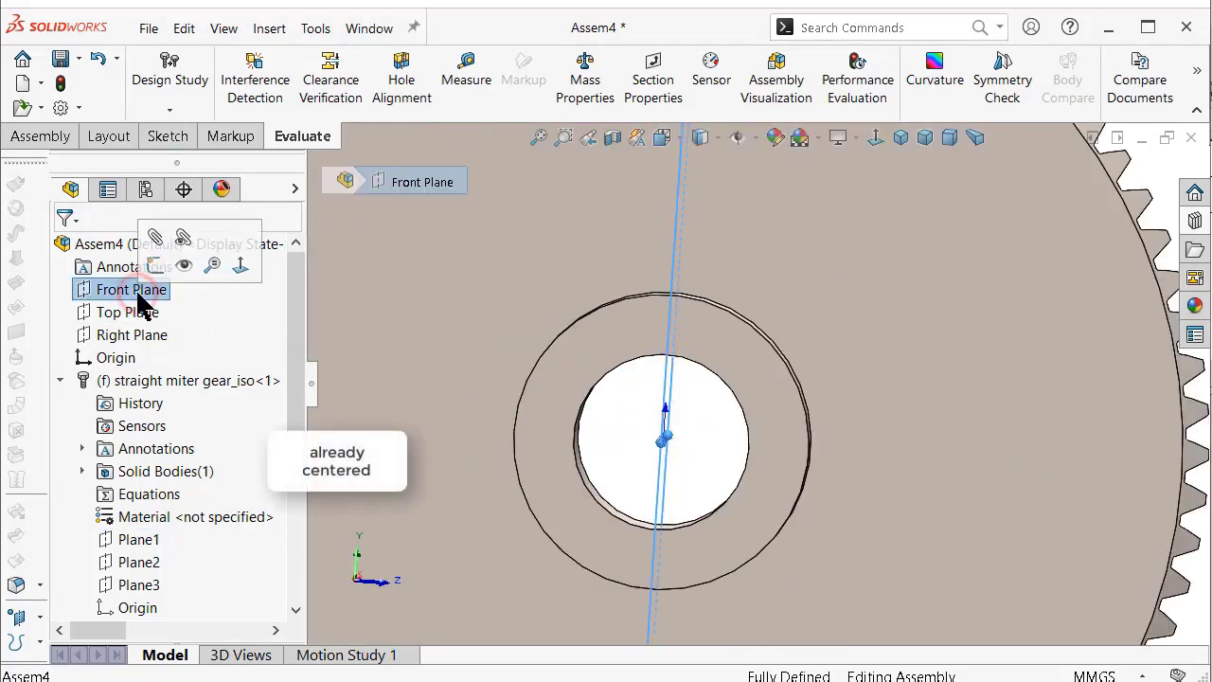
{"action": "left_click", "coordinate": [126, 318]}
{"action": "scroll", "coordinate": [414, 432], "scroll_direction": "up", "scroll_amount": 3}
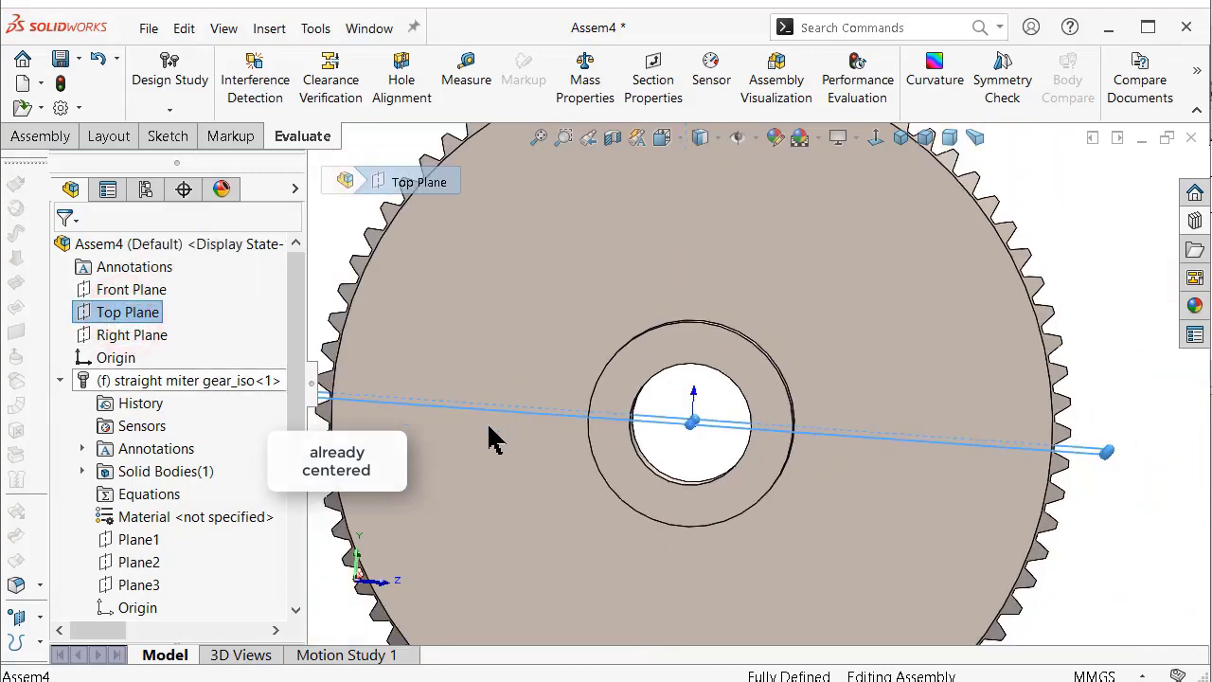
{"action": "key", "text": "Left"}
{"action": "key", "text": "Left"}
{"action": "key", "text": "Left"}
{"action": "key", "text": "Left"}
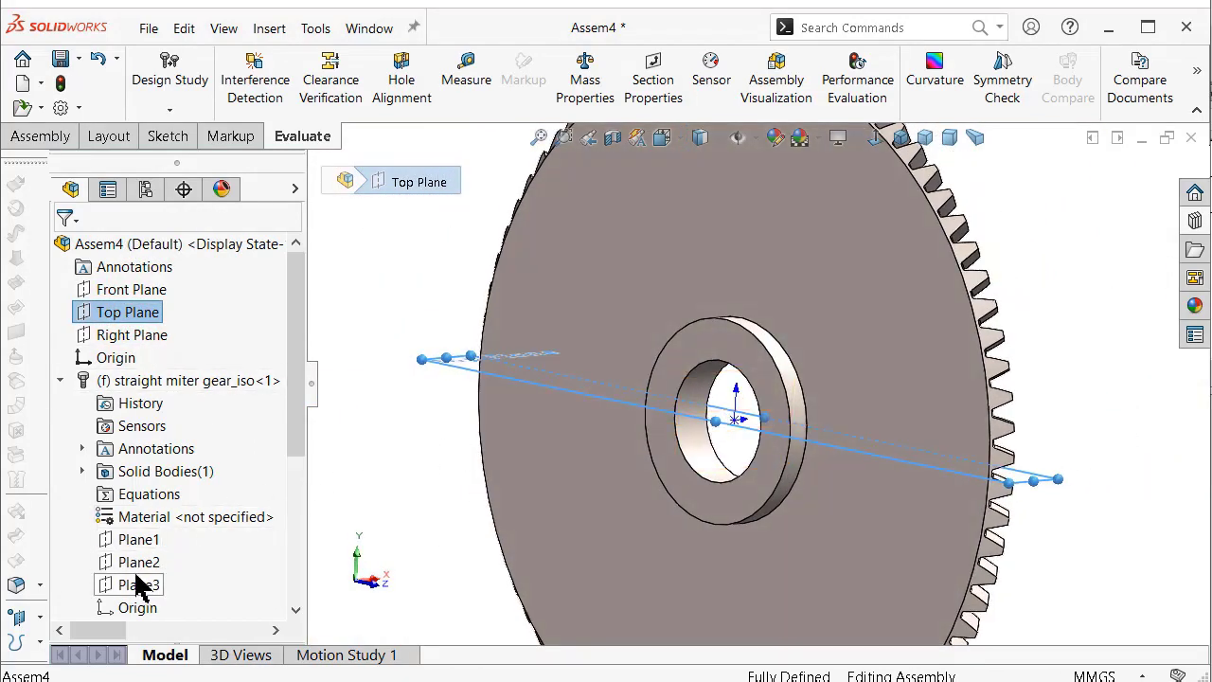
{"action": "left_click", "coordinate": [132, 564]}
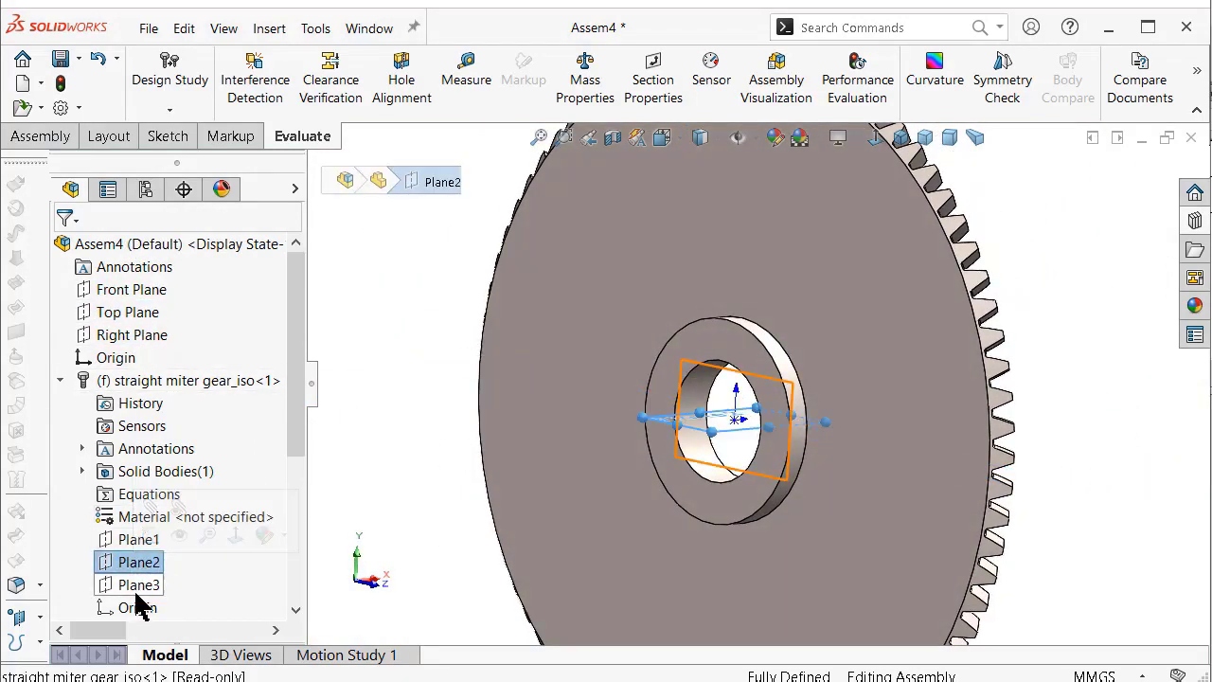
{"action": "left_click", "coordinate": [138, 586]}
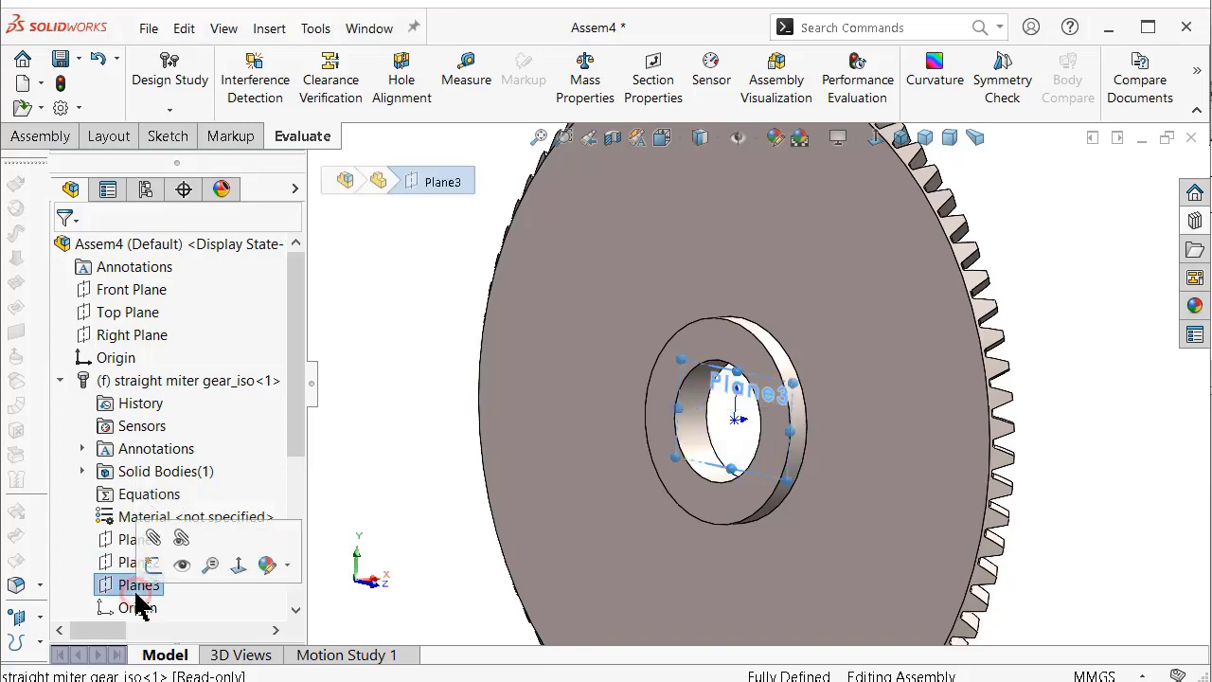
{"action": "left_click", "coordinate": [440, 279]}
{"action": "key", "text": "ctrl+4"}
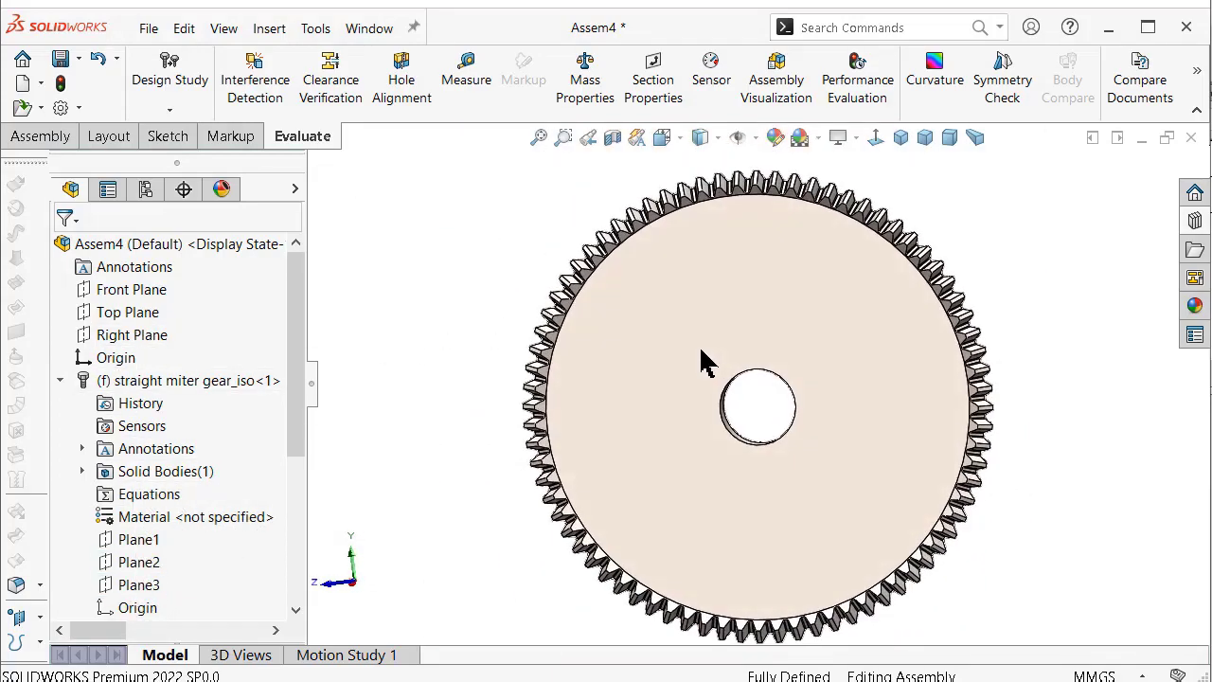
{"action": "key", "text": "Left"}
{"action": "key", "text": "Left"}
{"action": "key", "text": "Left"}
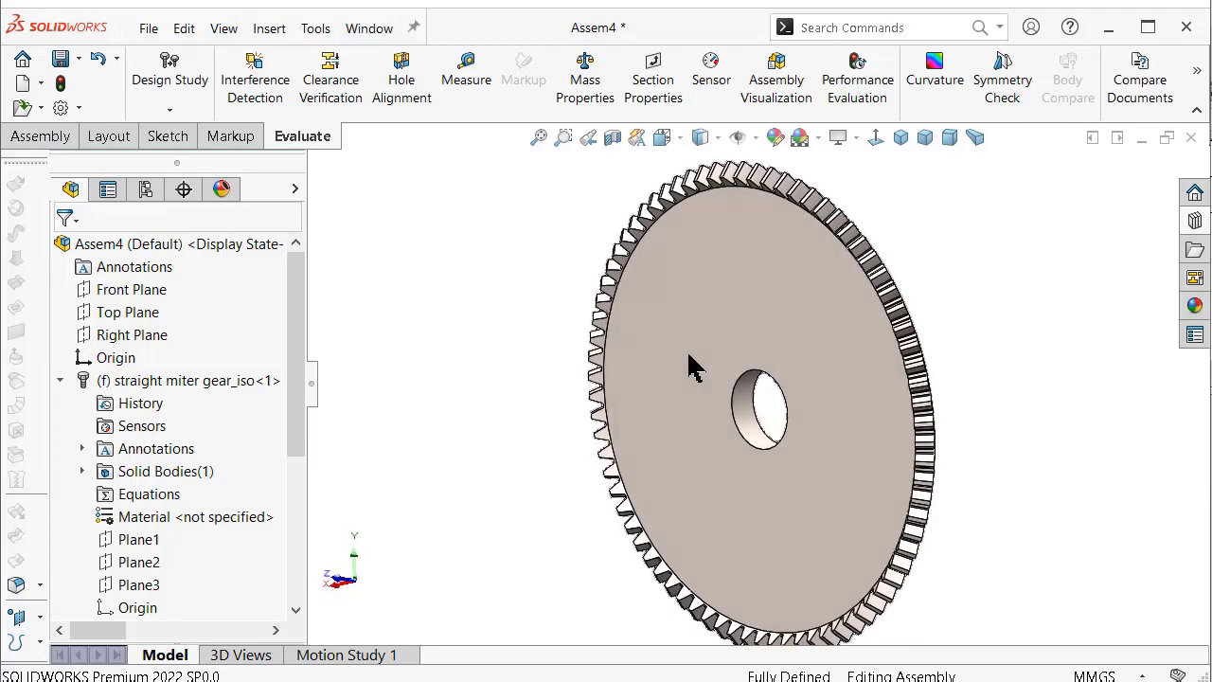
{"action": "key", "text": "Right"}
{"action": "key", "text": "Right"}
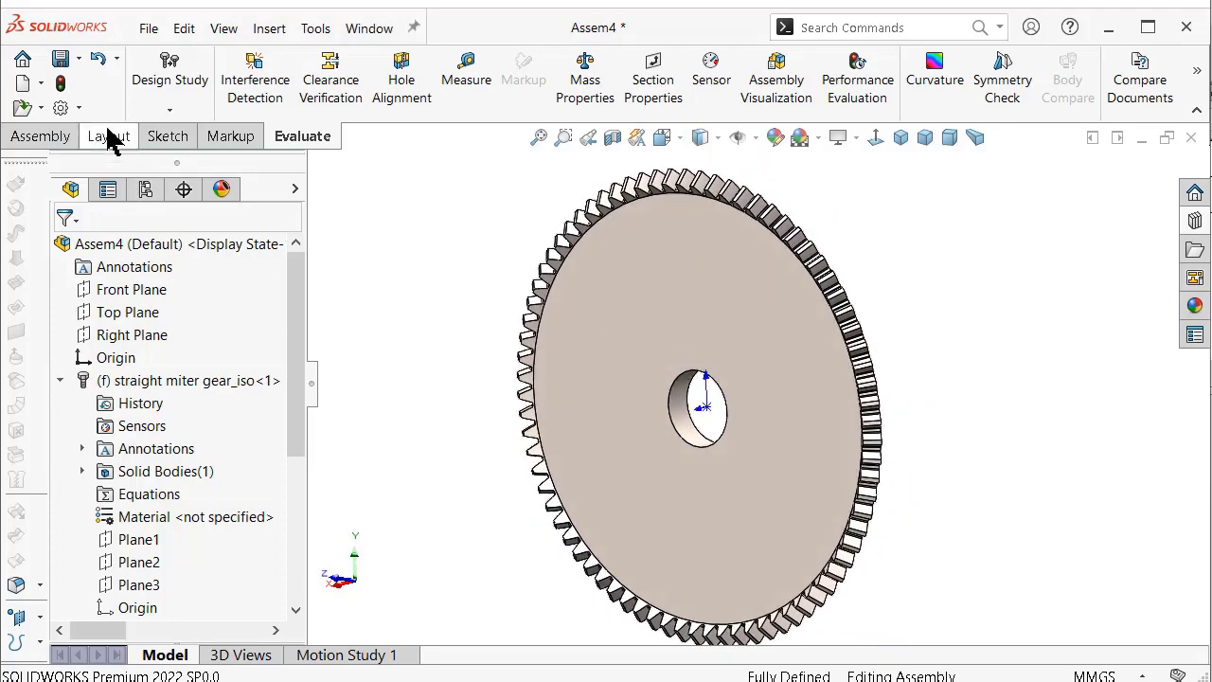
Save the gear as SOLIDWORKS Part 'stationary_bevel', then close the assembly without saving.
{"action": "left_click", "coordinate": [79, 59]}
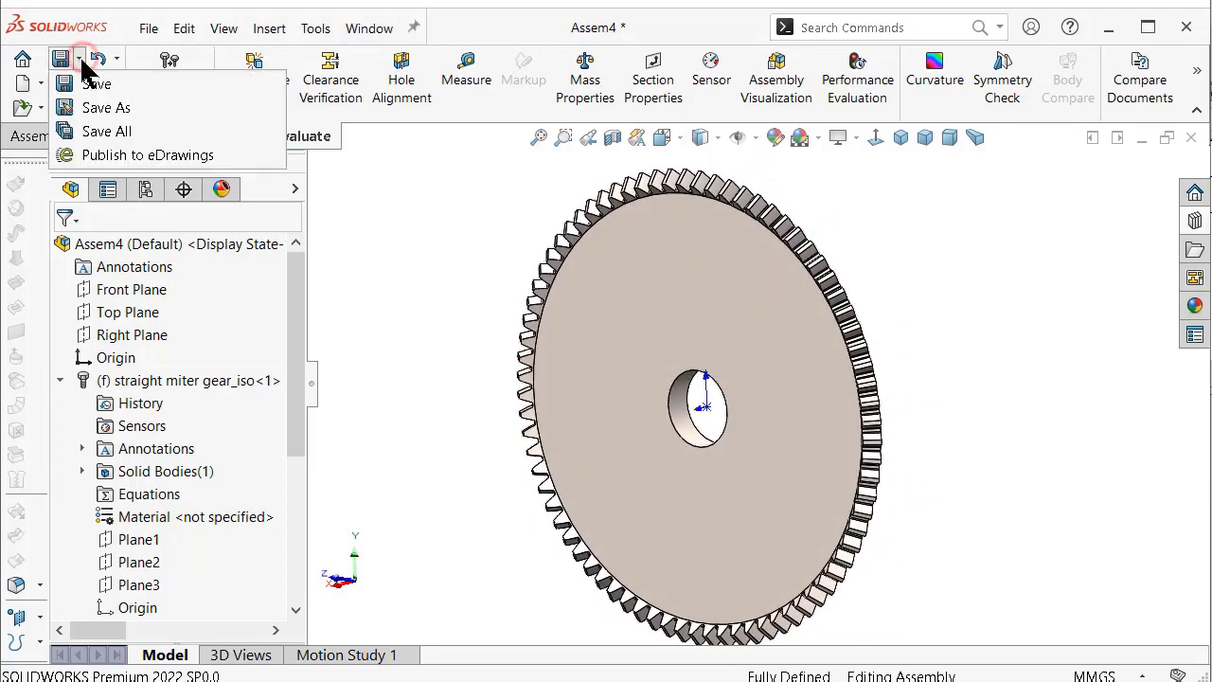
{"action": "left_click", "coordinate": [190, 109]}
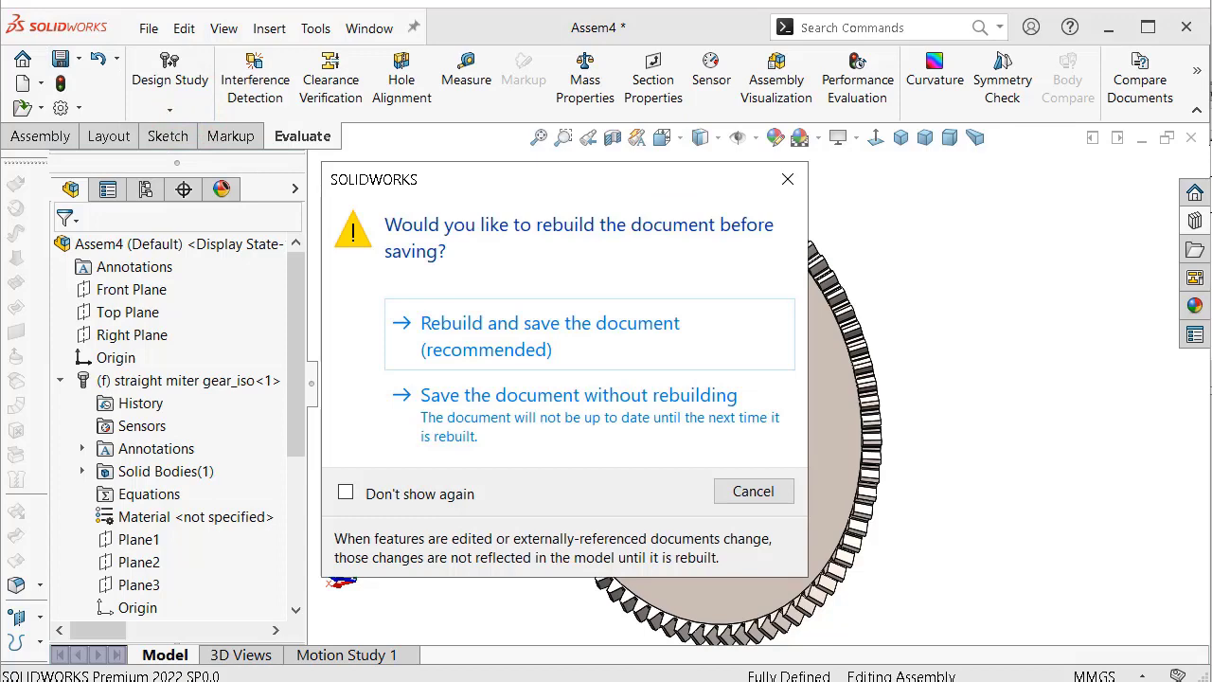
{"action": "left_click", "coordinate": [573, 330]}
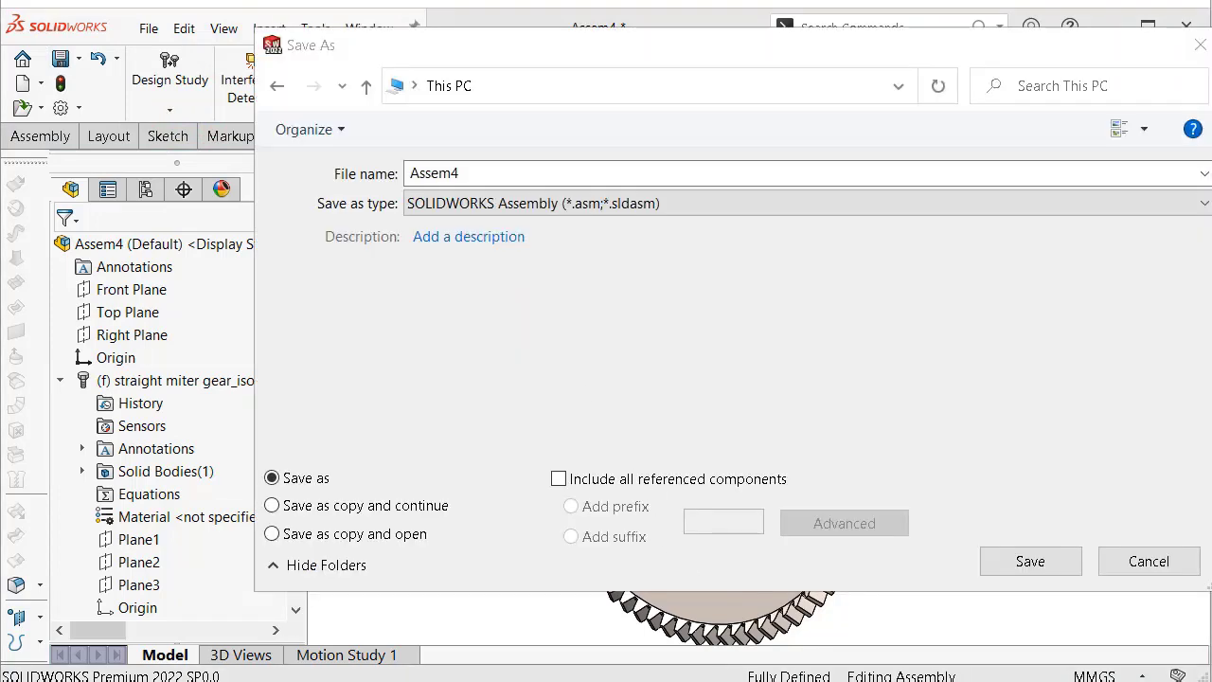
{"action": "double_click", "coordinate": [449, 173]}
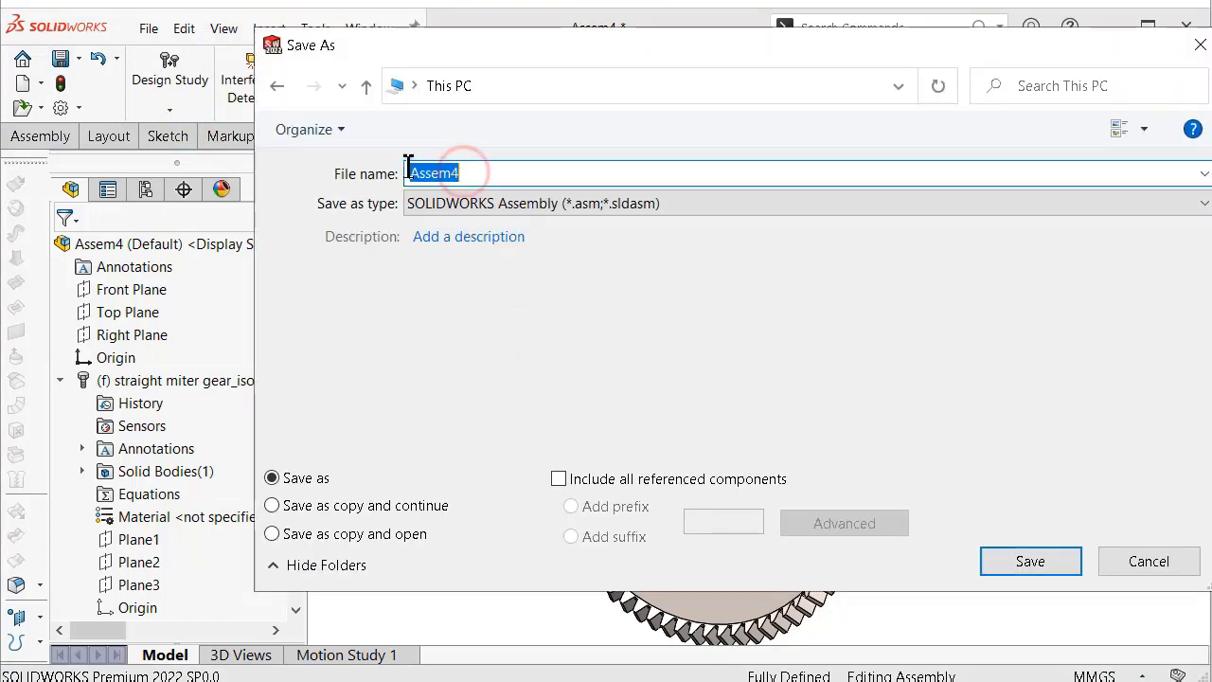
{"action": "type", "text": "stationary_bevel"}
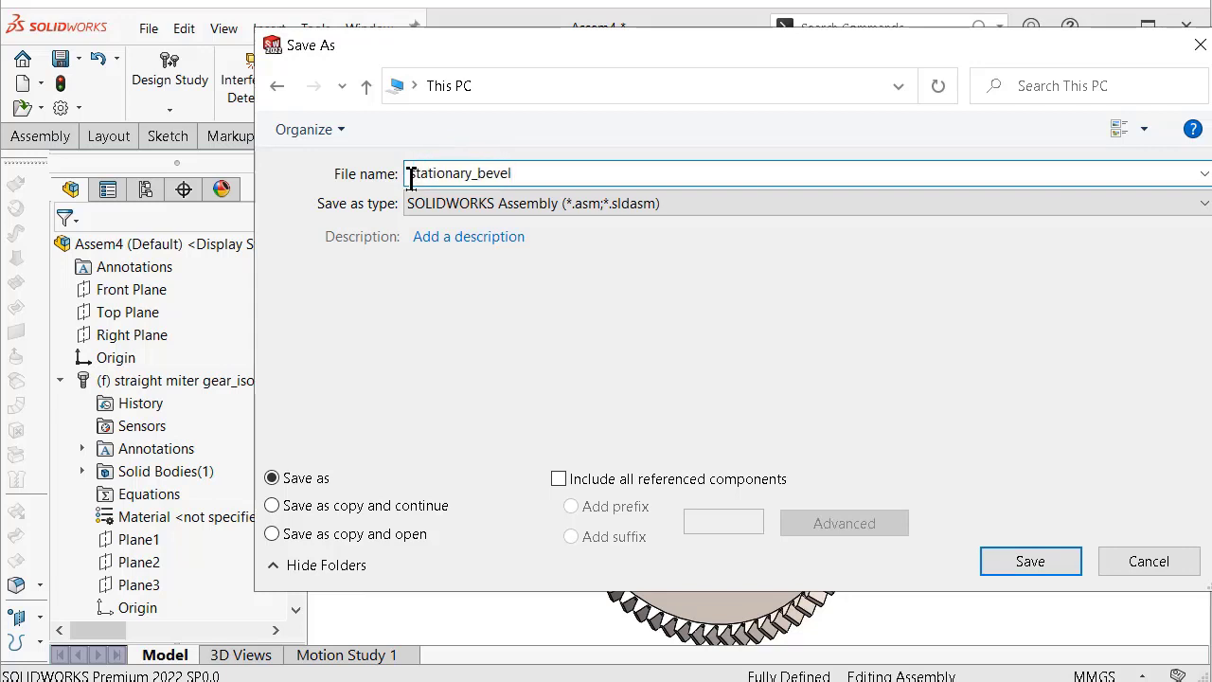
{"action": "left_click", "coordinate": [495, 202]}
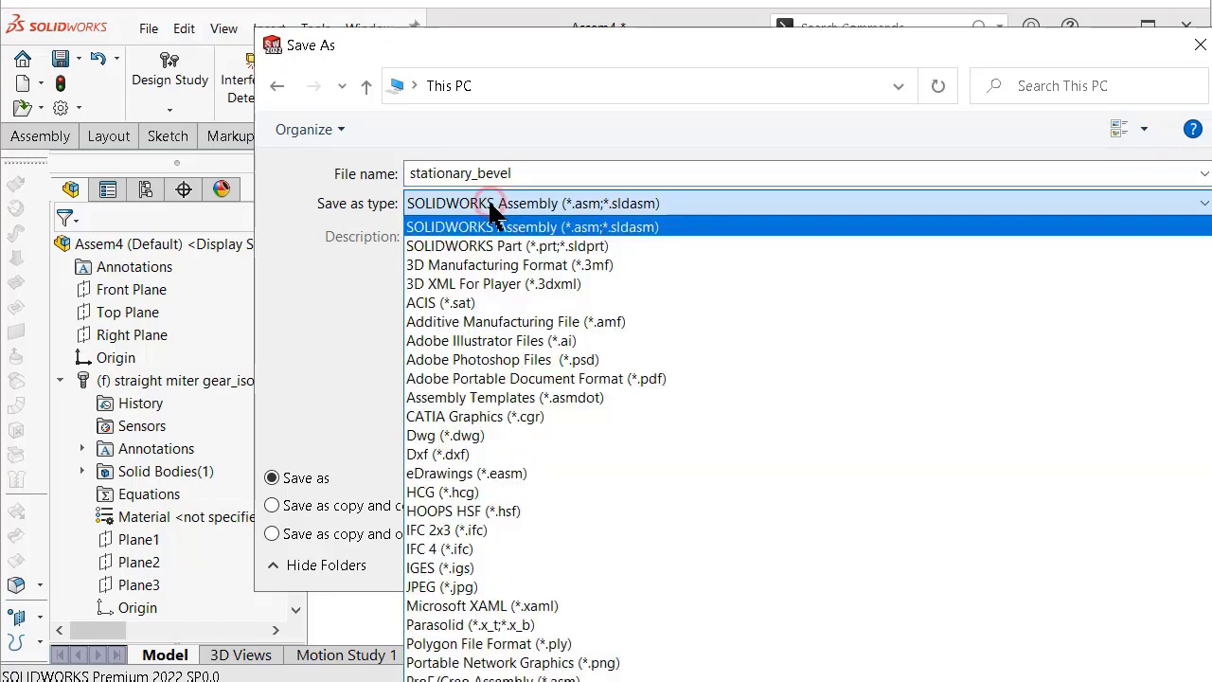
{"action": "left_click", "coordinate": [498, 247]}
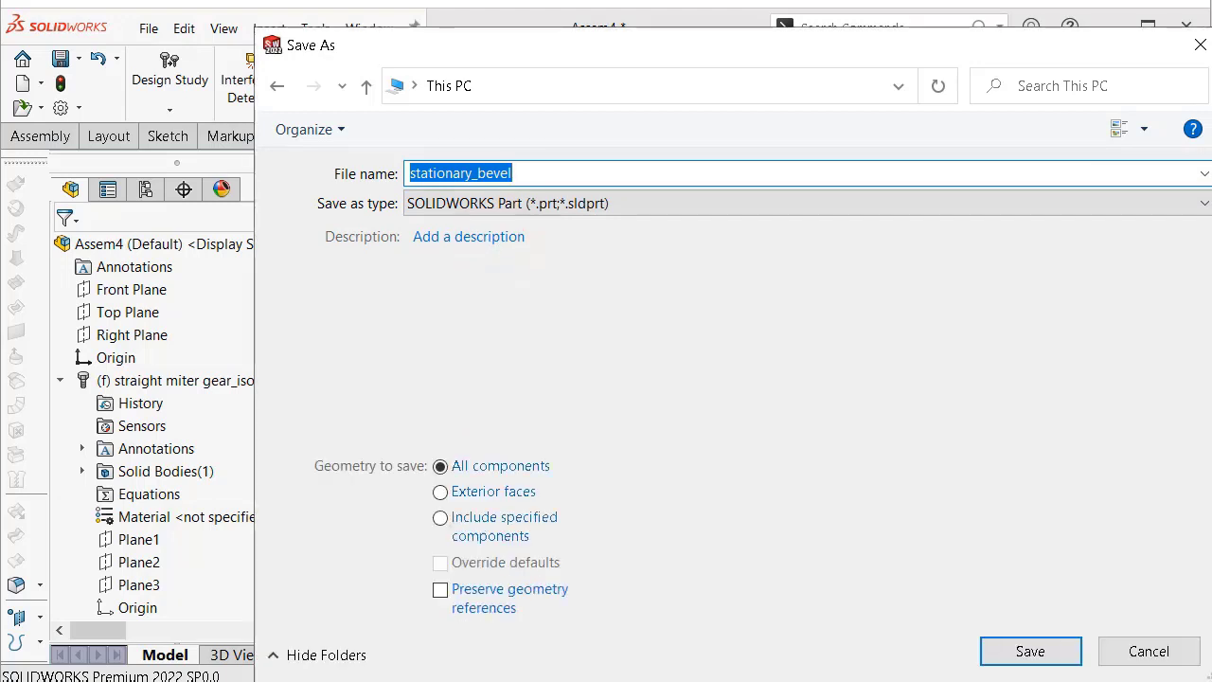
{"action": "left_click", "coordinate": [1036, 652]}
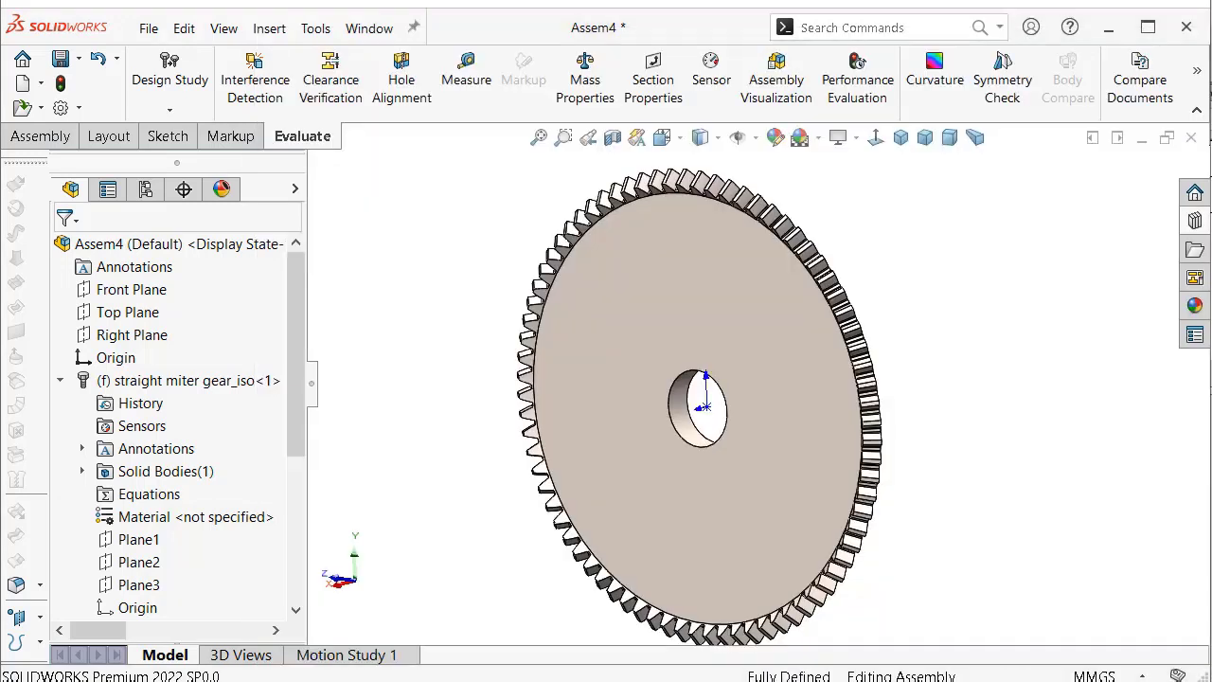
{"action": "left_click", "coordinate": [1185, 136]}
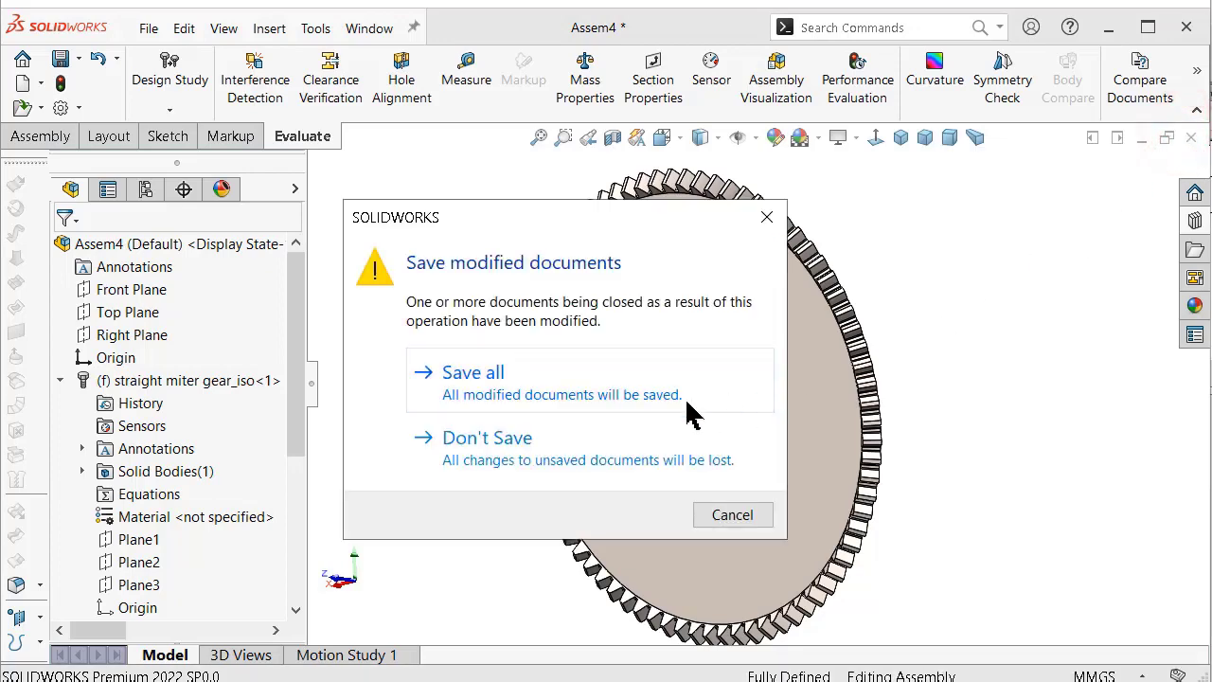
{"action": "left_click", "coordinate": [541, 452]}
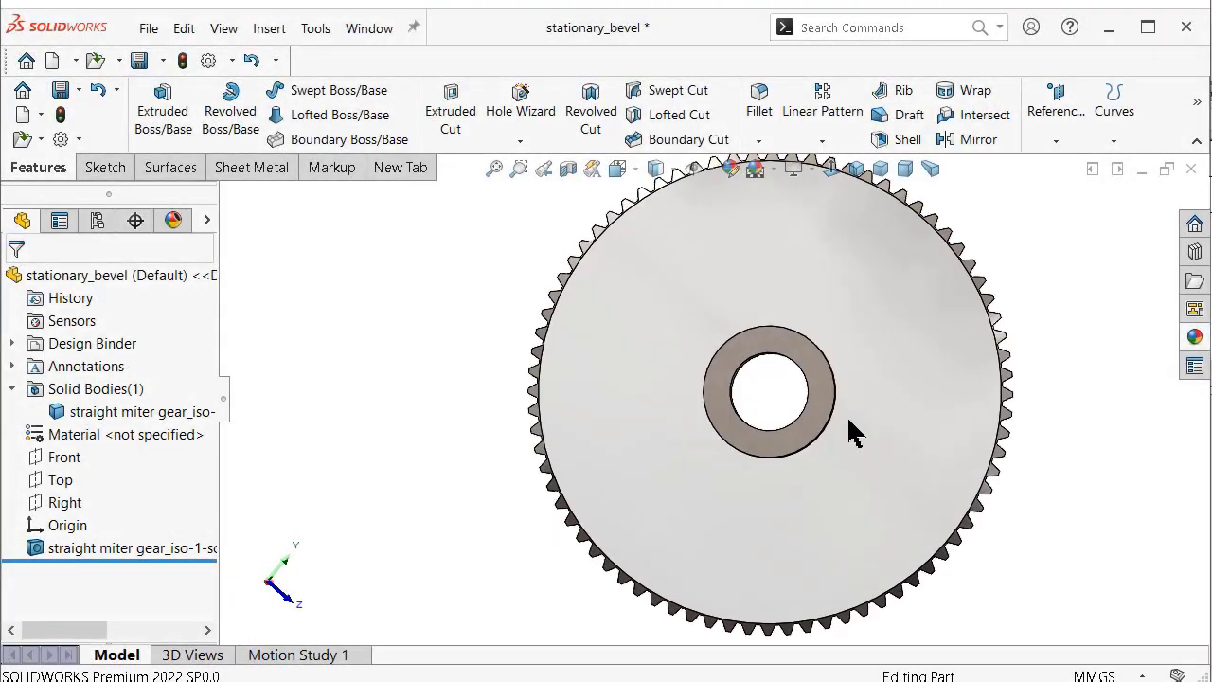
Start a sketch on the gear's hub ring face, viewed head-on and zoomed in.
{"action": "left_click", "coordinate": [820, 407]}
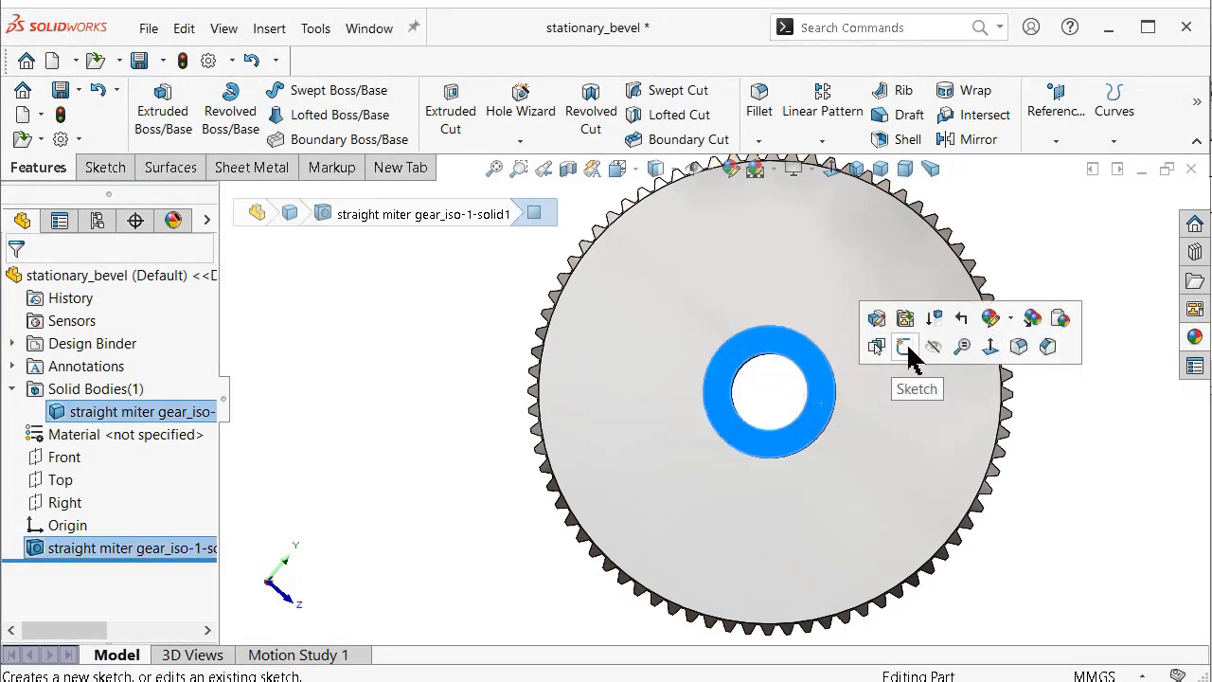
{"action": "left_click", "coordinate": [905, 346]}
{"action": "left_click", "coordinate": [832, 168]}
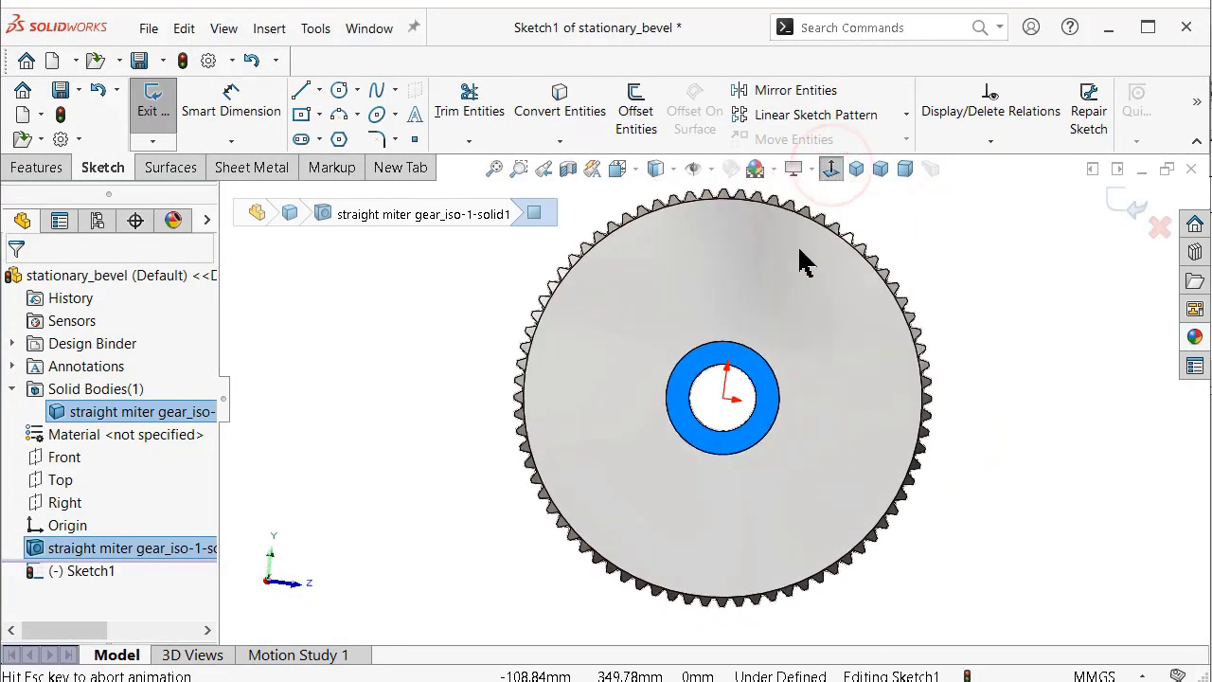
{"action": "scroll", "coordinate": [705, 409], "scroll_direction": "down", "scroll_amount": 3}
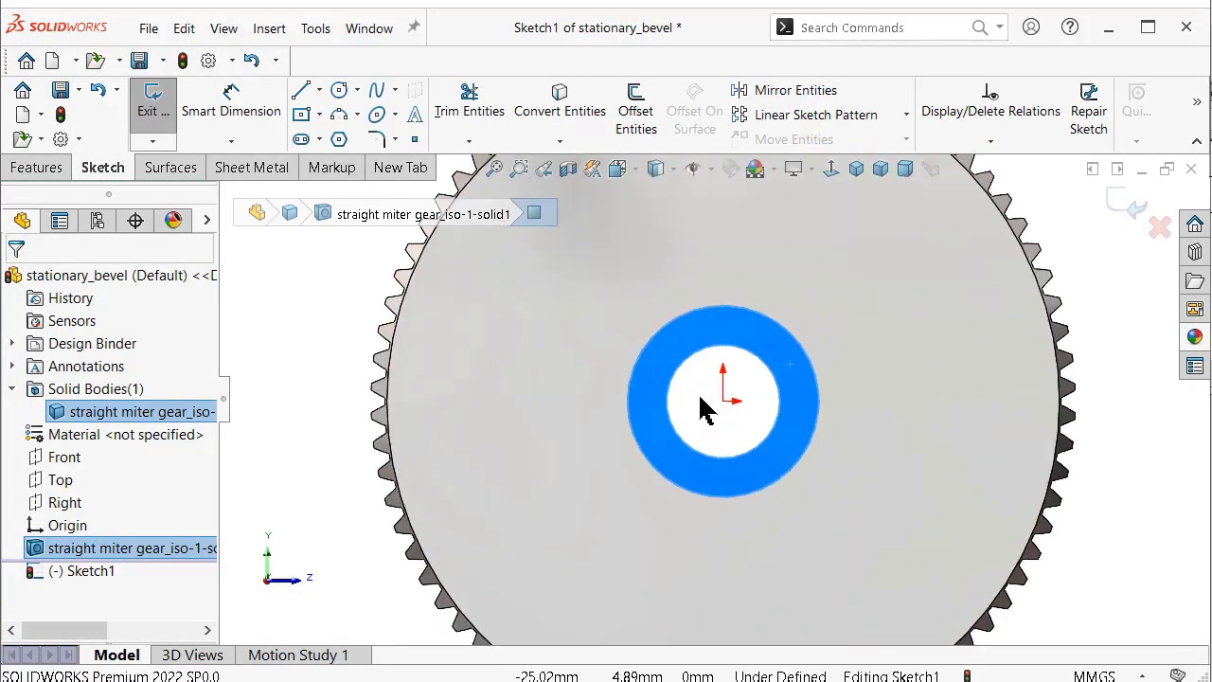
{"action": "left_click", "coordinate": [327, 415]}
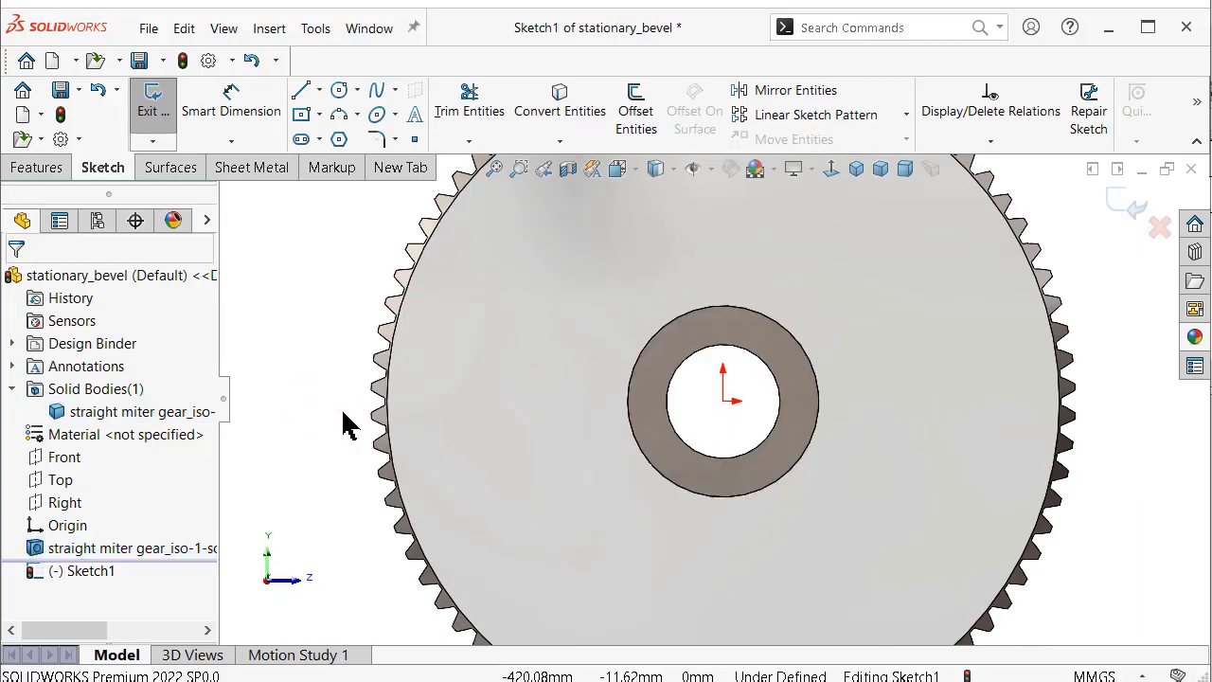
{"action": "scroll", "coordinate": [759, 409], "scroll_direction": "down", "scroll_amount": 1}
{"action": "scroll", "coordinate": [757, 400], "scroll_direction": "down", "scroll_amount": 1}
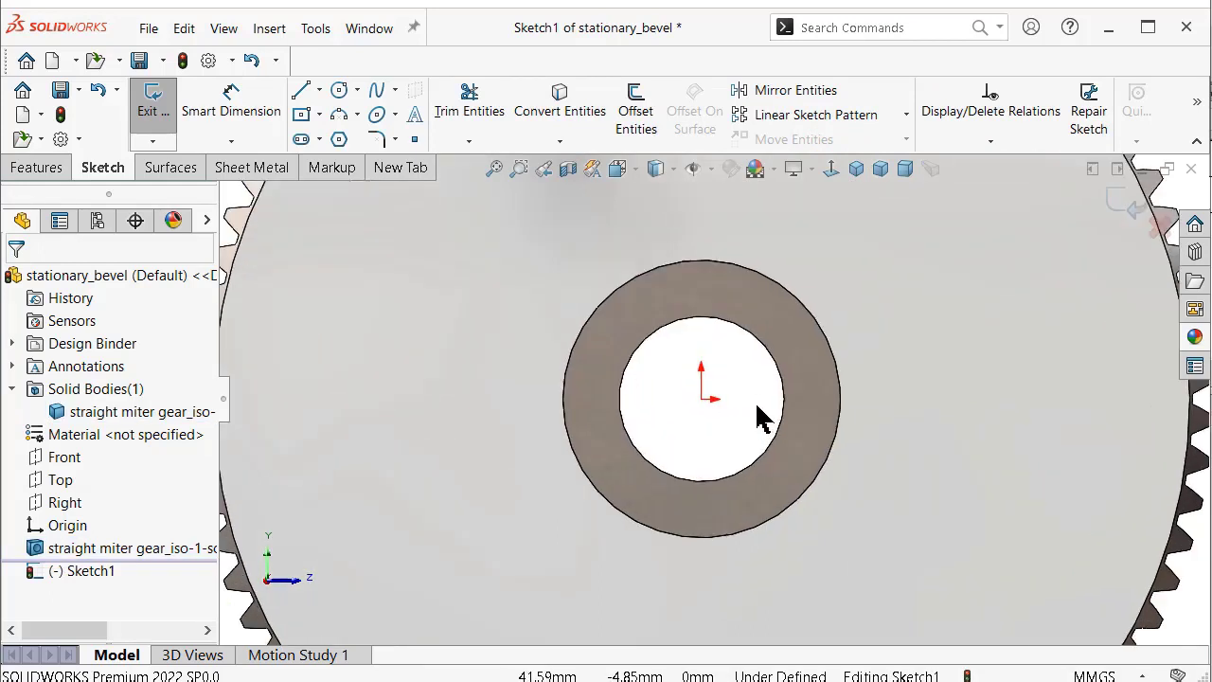
Offset the bore edge 10 mm outward as a construction circle.
{"action": "left_click", "coordinate": [635, 111]}
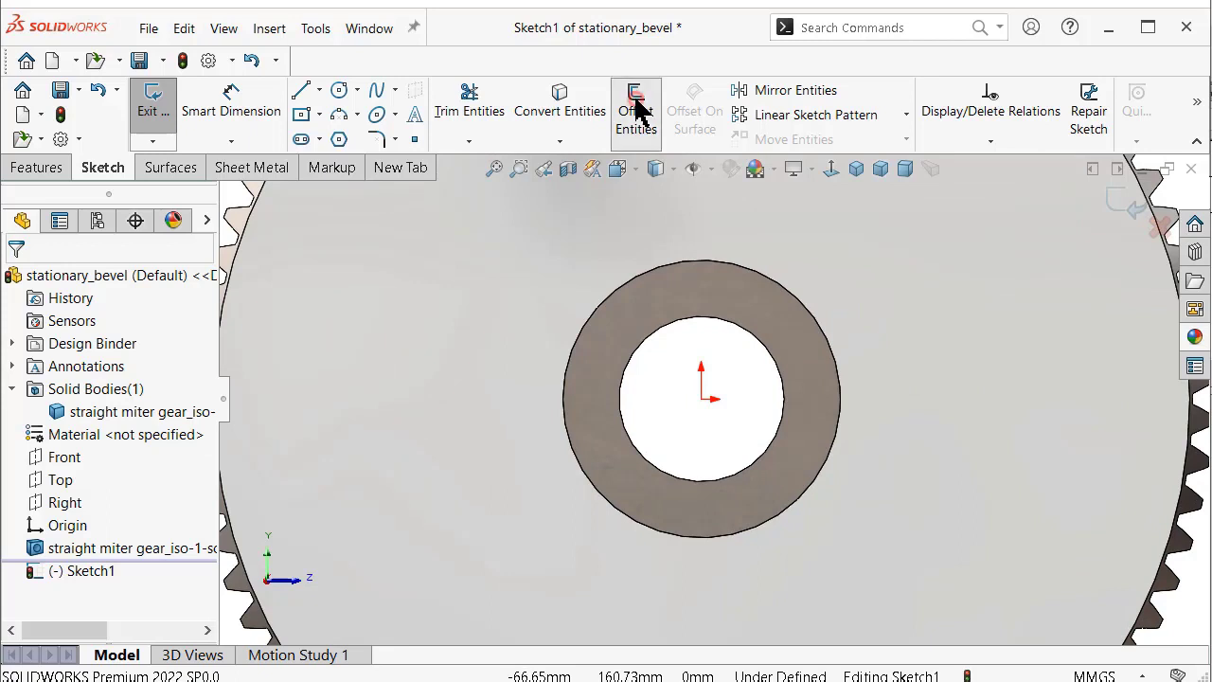
{"action": "left_click", "coordinate": [782, 413]}
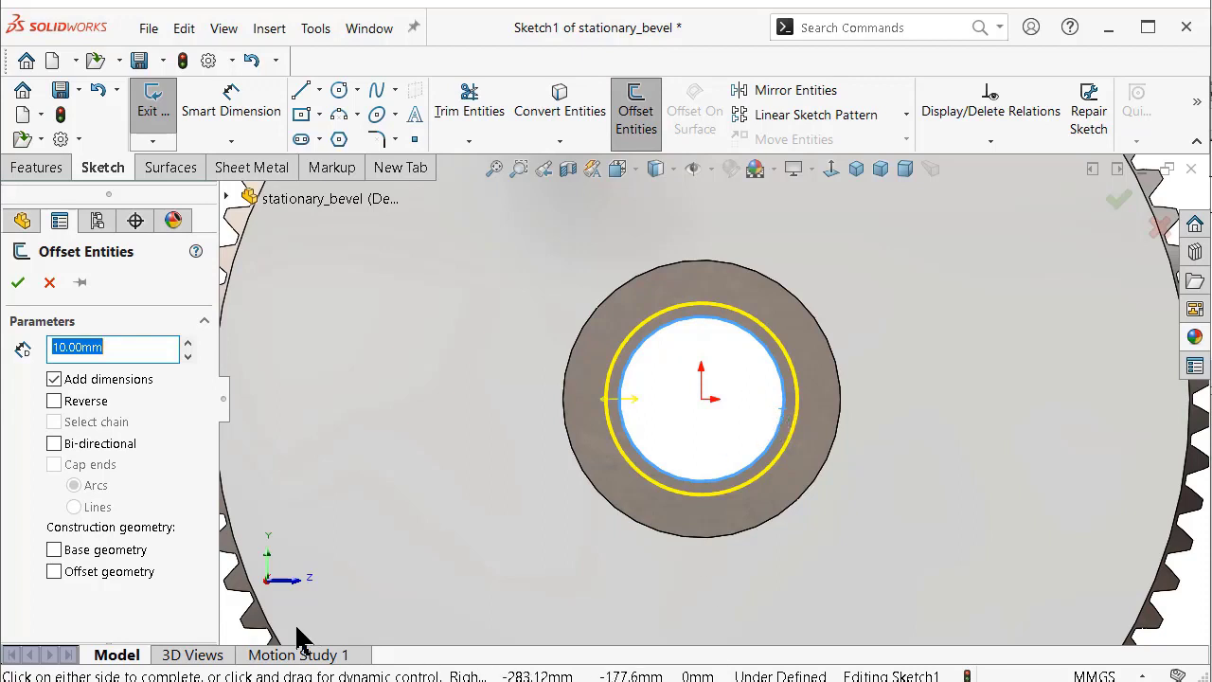
{"action": "left_click", "coordinate": [54, 572]}
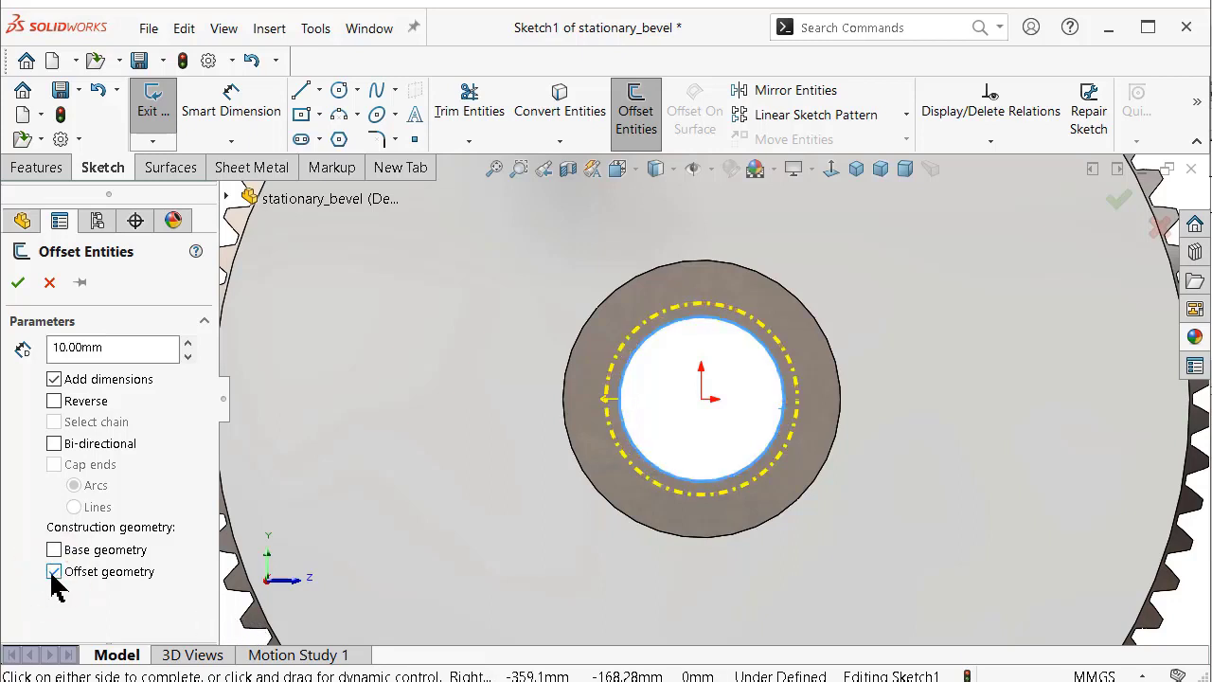
{"action": "left_click", "coordinate": [21, 283]}
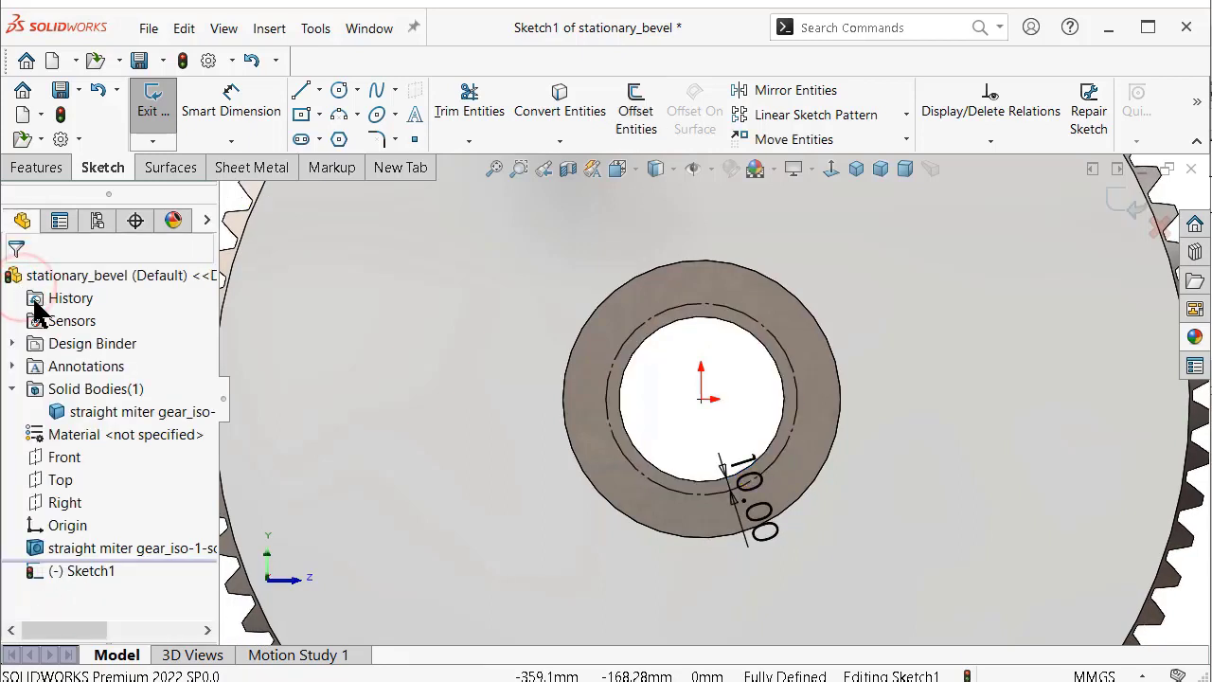
{"action": "scroll", "coordinate": [737, 397], "scroll_direction": "down", "scroll_amount": 1}
{"action": "scroll", "coordinate": [743, 399], "scroll_direction": "down", "scroll_amount": 2}
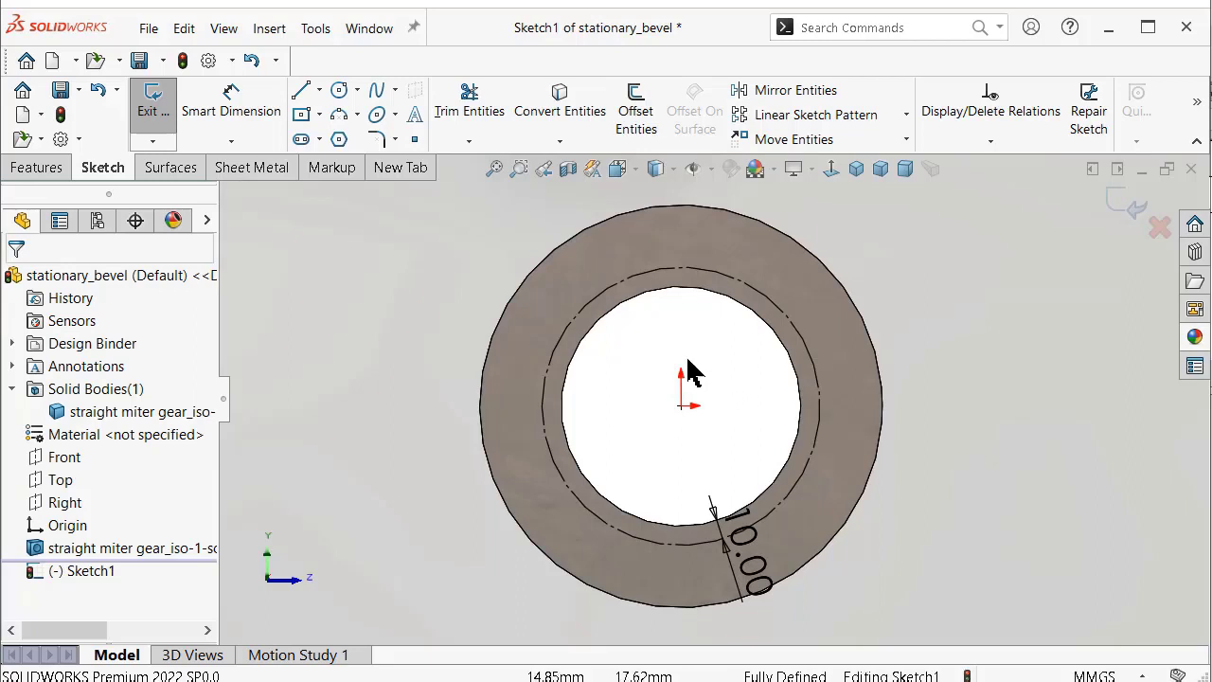
{"action": "left_click", "coordinate": [339, 139]}
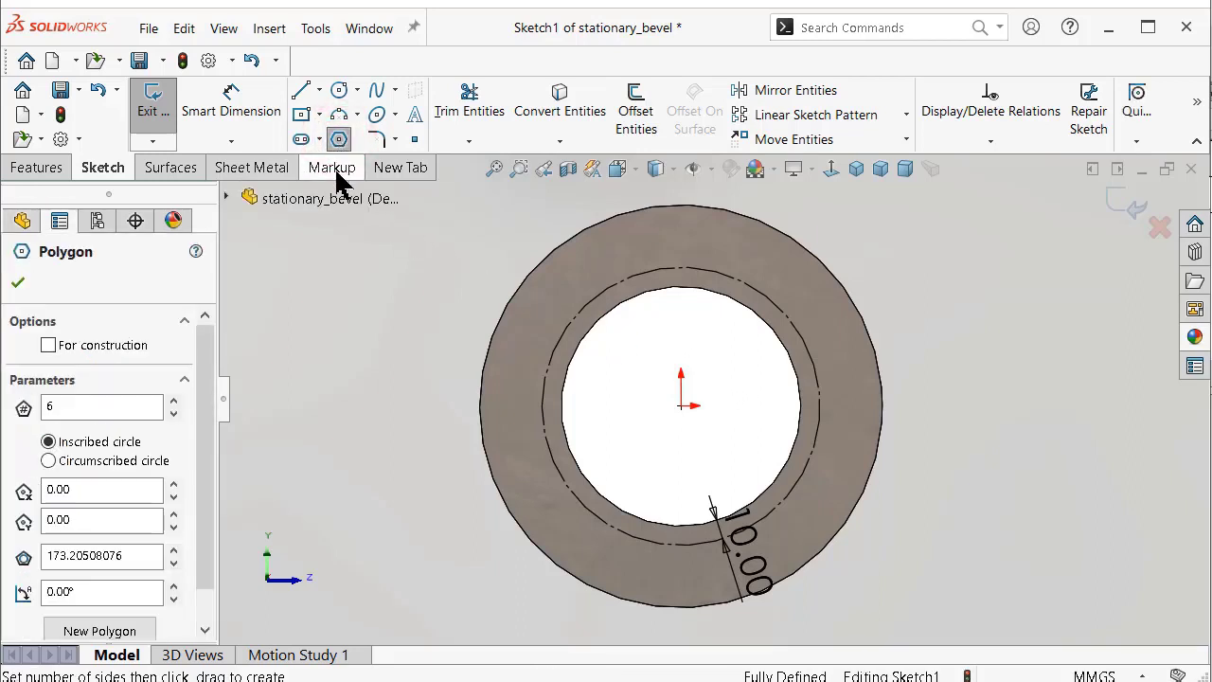
Draw a six-sided construction polygon centred on the origin, inscribed in the offset circle.
{"action": "left_click", "coordinate": [680, 405]}
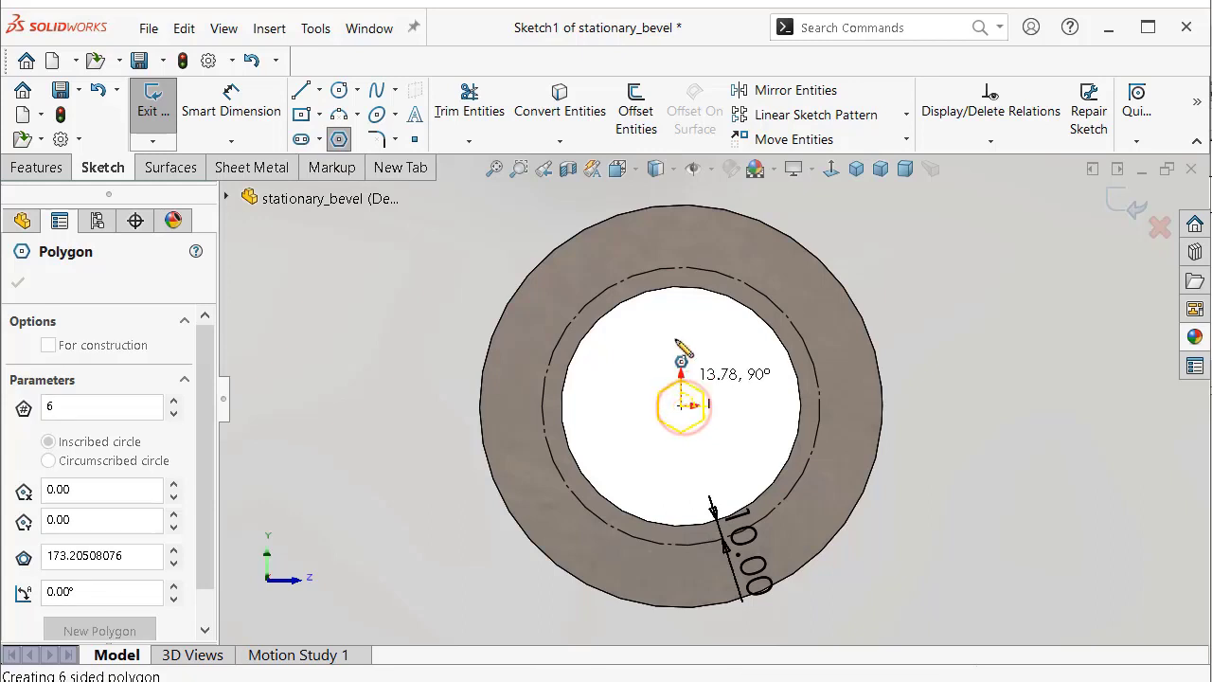
{"action": "left_click", "coordinate": [681, 269]}
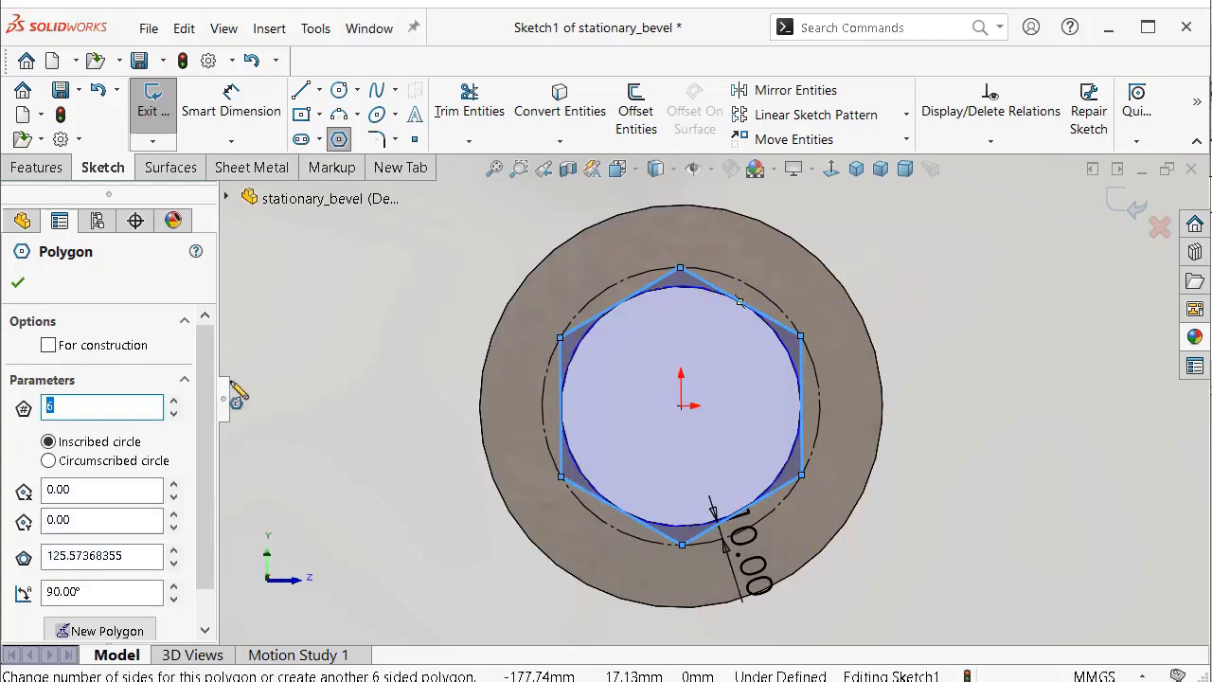
{"action": "mouse_move", "coordinate": [200, 352]}
{"action": "left_mouse_down"}
{"action": "mouse_move", "coordinate": [227, 445]}
{"action": "mouse_move", "coordinate": [218, 374]}
{"action": "left_mouse_up"}
{"action": "left_click", "coordinate": [48, 347]}
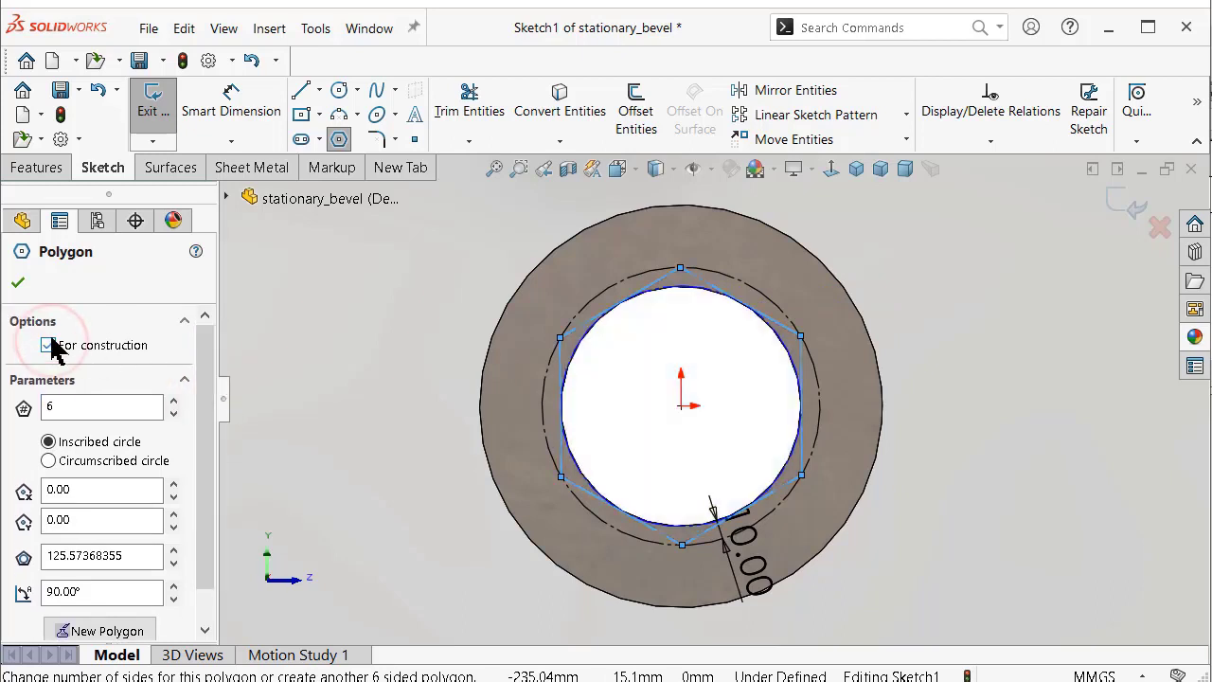
{"action": "left_click", "coordinate": [17, 282]}
{"action": "scroll", "coordinate": [536, 441], "scroll_direction": "down", "scroll_amount": 2}
Make the hexagon's left side vertical so the sketch is fully defined.
{"action": "left_click", "coordinate": [536, 440]}
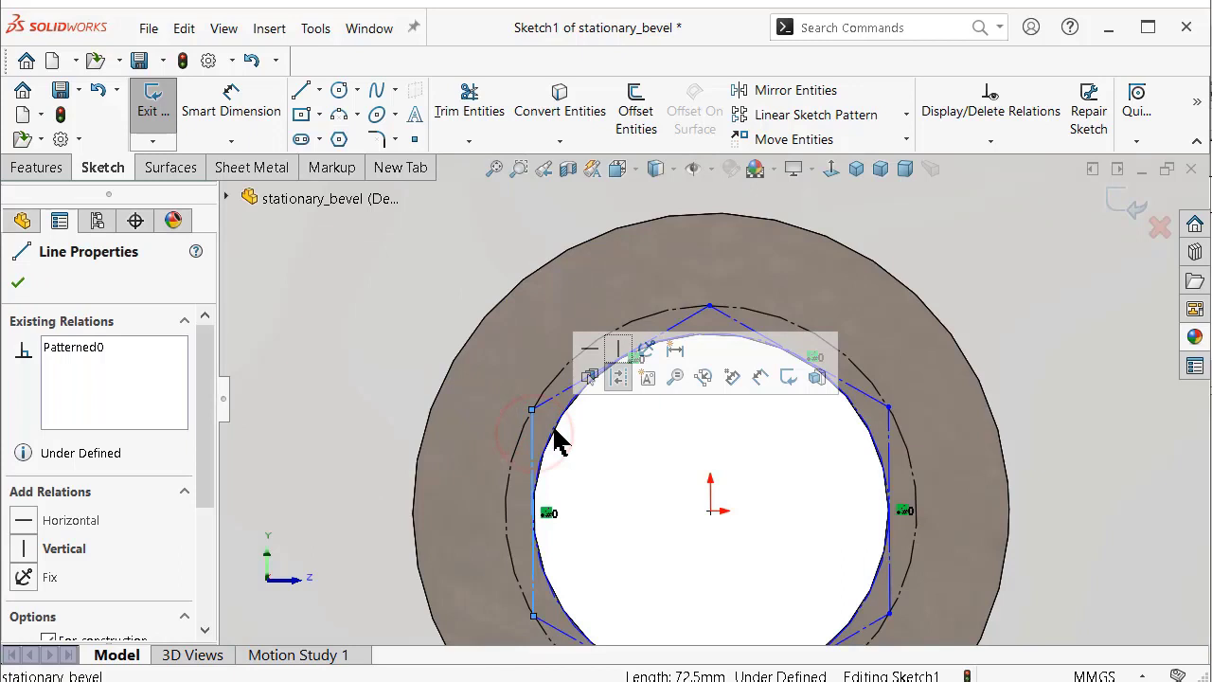
{"action": "left_click", "coordinate": [620, 350]}
{"action": "left_click", "coordinate": [622, 497]}
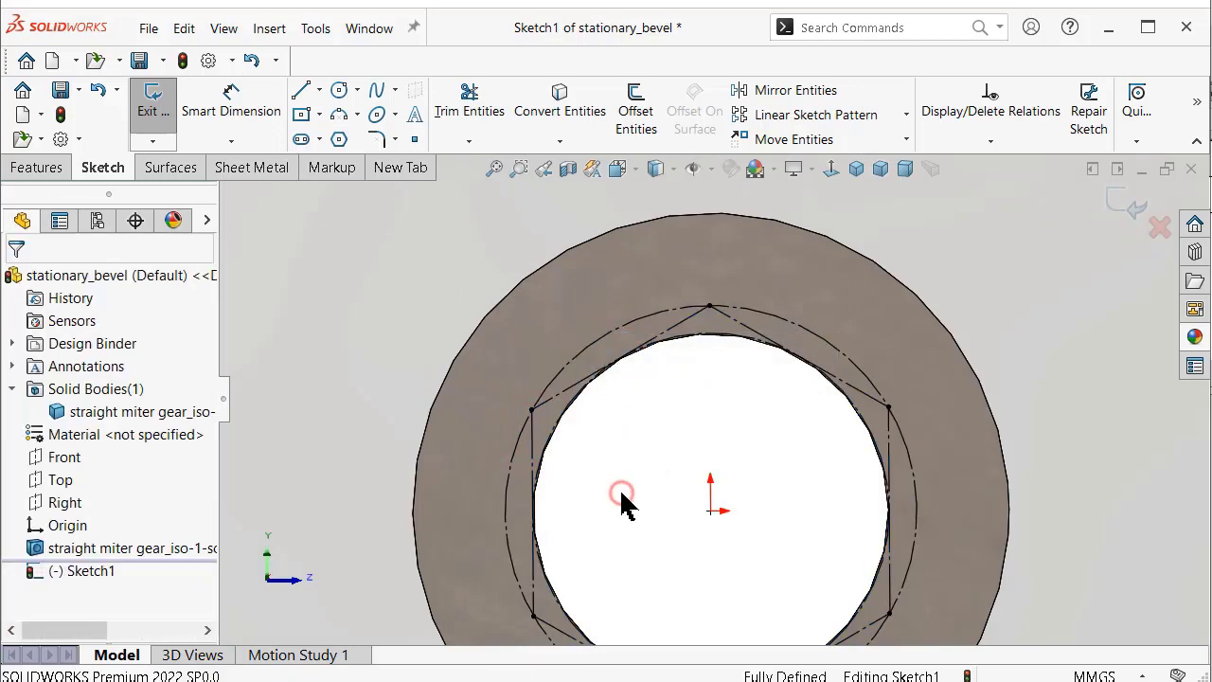
{"action": "scroll", "coordinate": [633, 517], "scroll_direction": "up", "scroll_amount": 2}
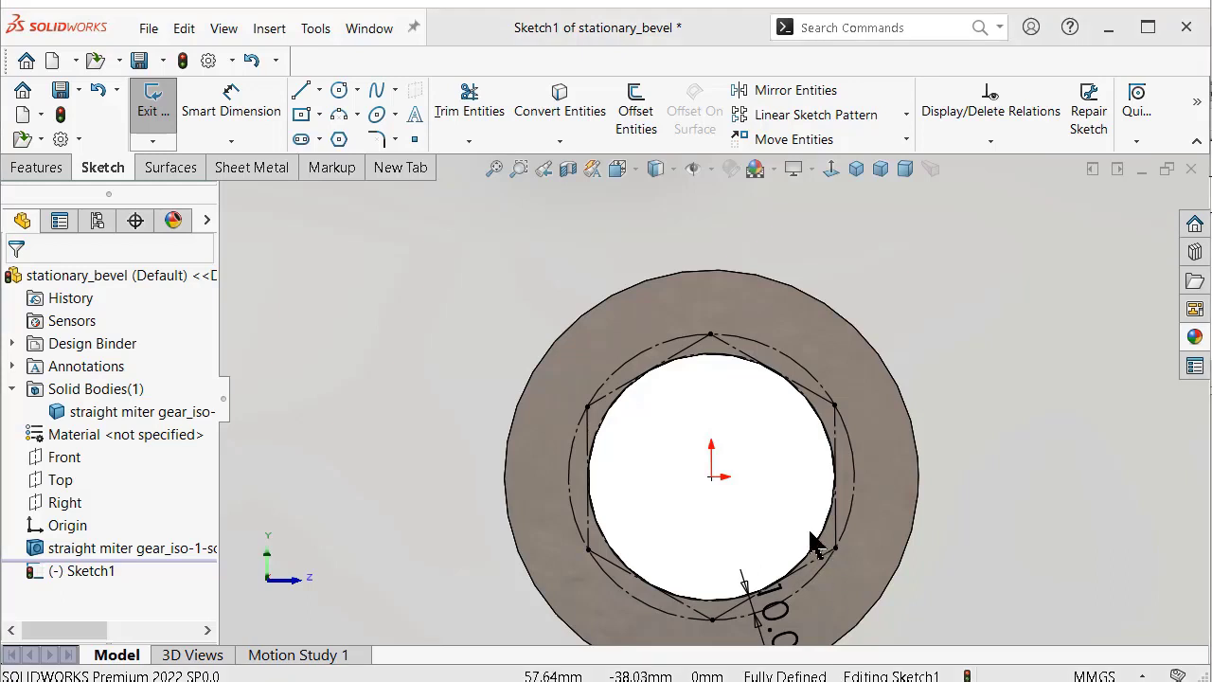
{"action": "scroll", "coordinate": [764, 500], "scroll_direction": "up", "scroll_amount": 2}
{"action": "scroll", "coordinate": [765, 505], "scroll_direction": "up", "scroll_amount": 1}
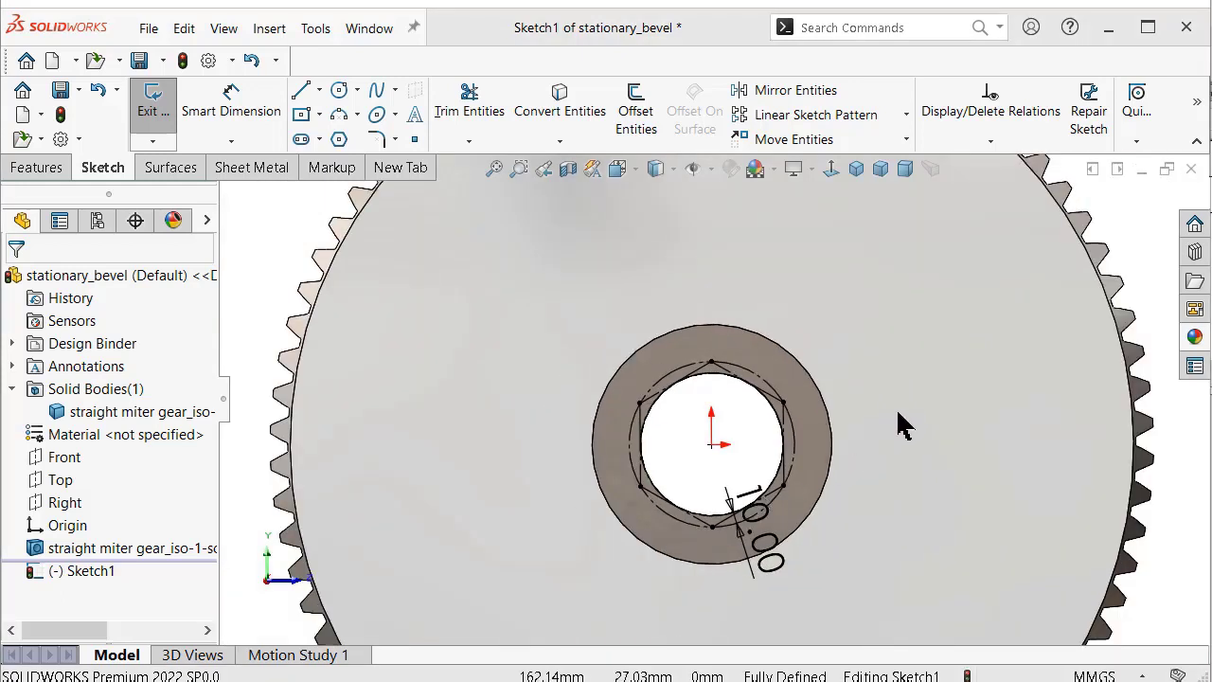
Draw a vertical centerline from the origin down below the ring.
{"action": "left_click", "coordinate": [904, 413]}
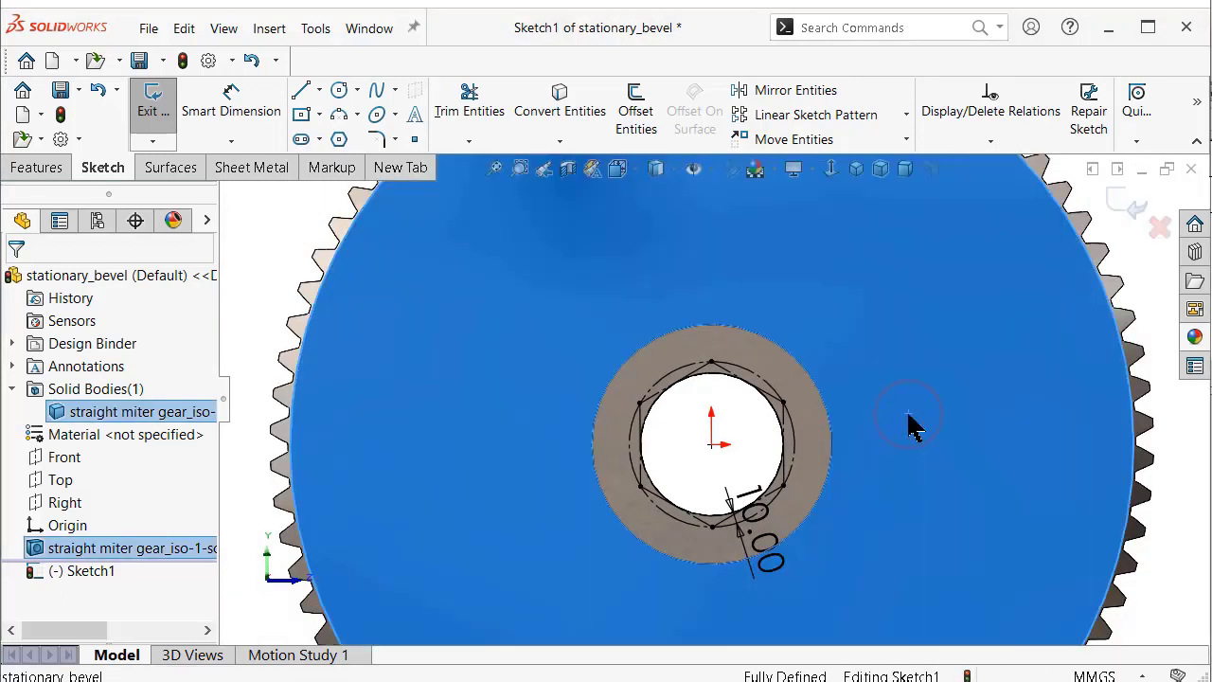
{"action": "key", "text": "s"}
{"action": "left_click", "coordinate": [1097, 447]}
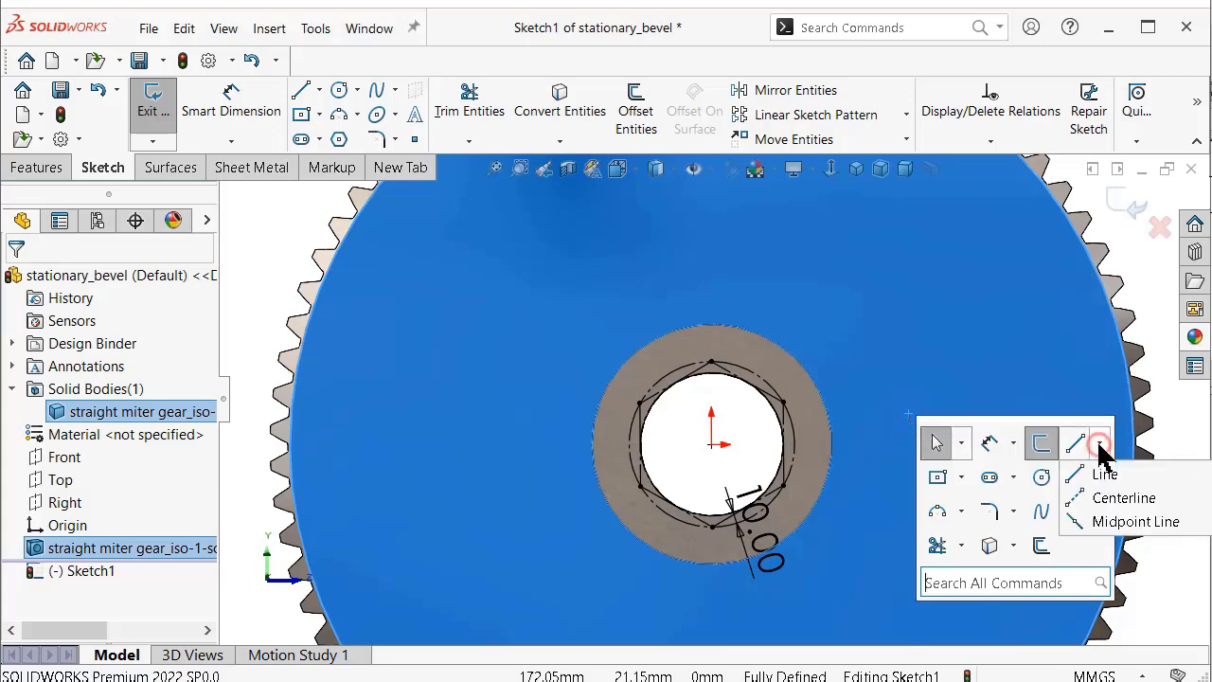
{"action": "left_click", "coordinate": [1108, 499]}
{"action": "left_click", "coordinate": [711, 444]}
{"action": "scroll", "coordinate": [735, 552], "scroll_direction": "down", "scroll_amount": 2}
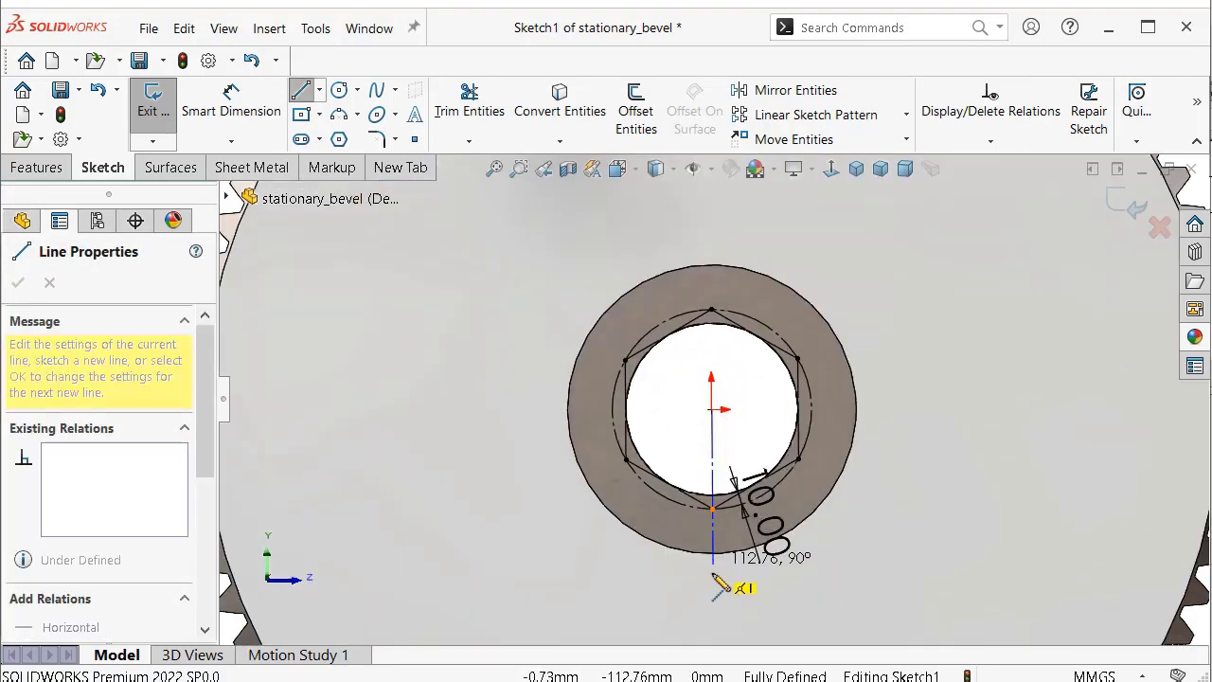
{"action": "scroll", "coordinate": [743, 558], "scroll_direction": "down", "scroll_amount": 1}
{"action": "scroll", "coordinate": [729, 562], "scroll_direction": "down", "scroll_amount": 2}
{"action": "left_click", "coordinate": [716, 550]}
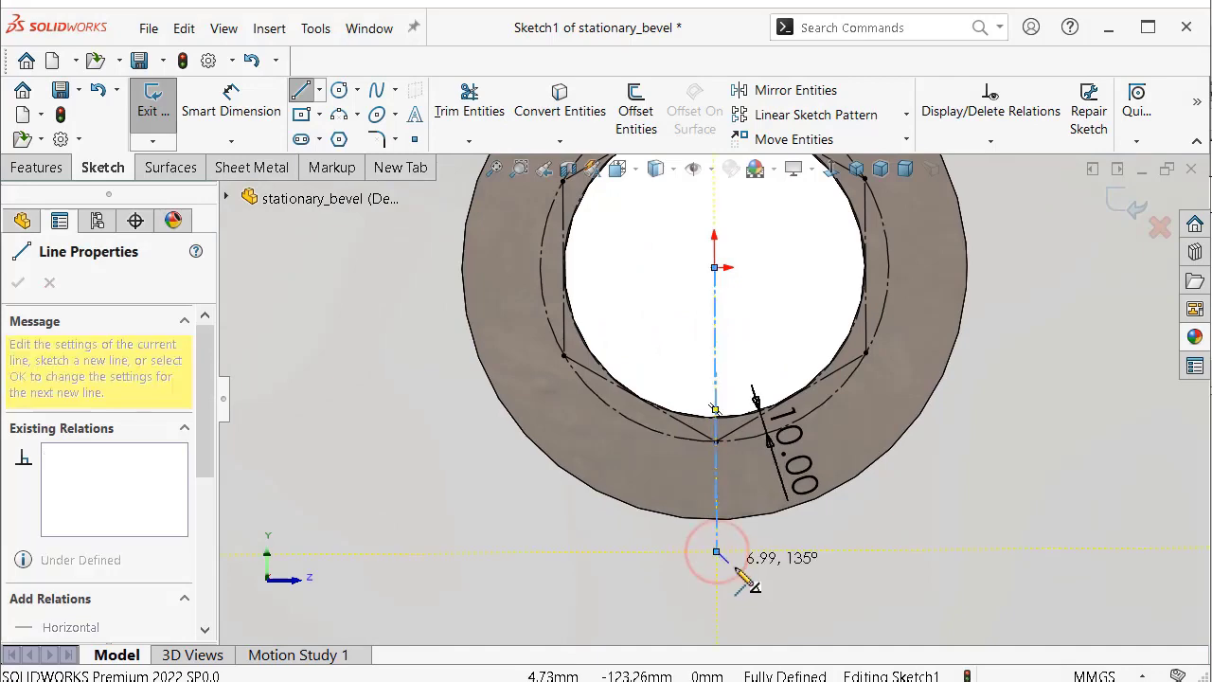
{"action": "key", "text": "Escape"}
Add a horizontal midpoint line centred on the centerline's lower end.
{"action": "key", "text": "s"}
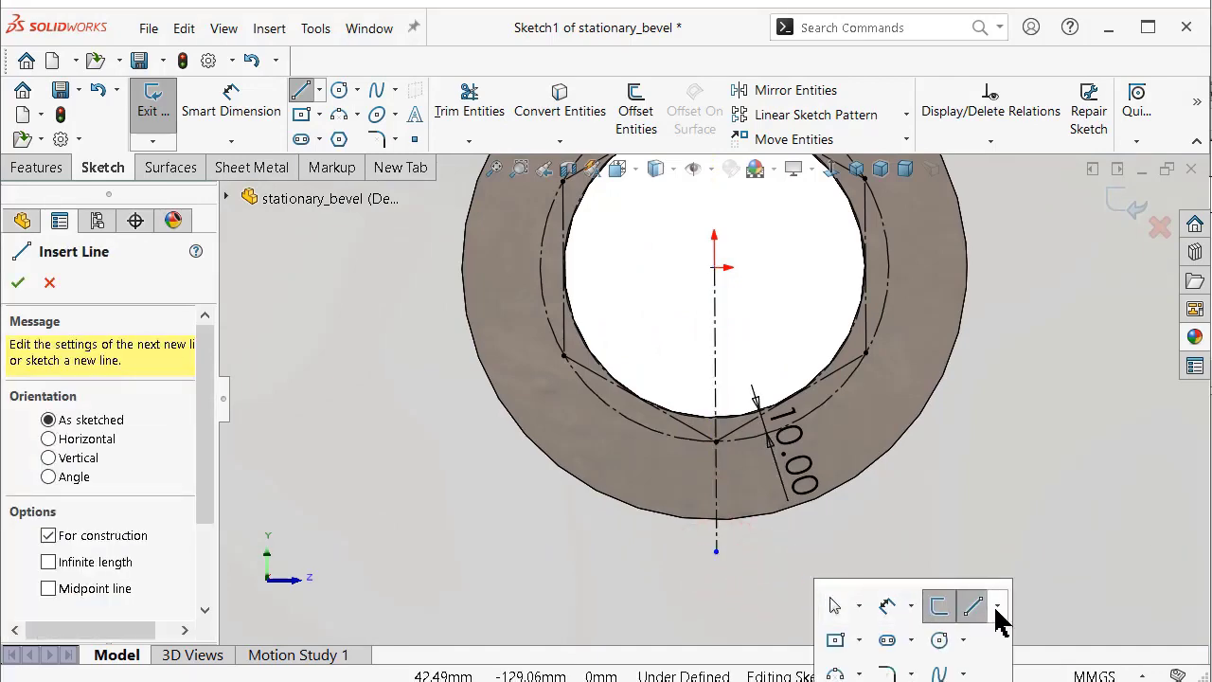
{"action": "left_click", "coordinate": [997, 606]}
{"action": "left_click", "coordinate": [1007, 676]}
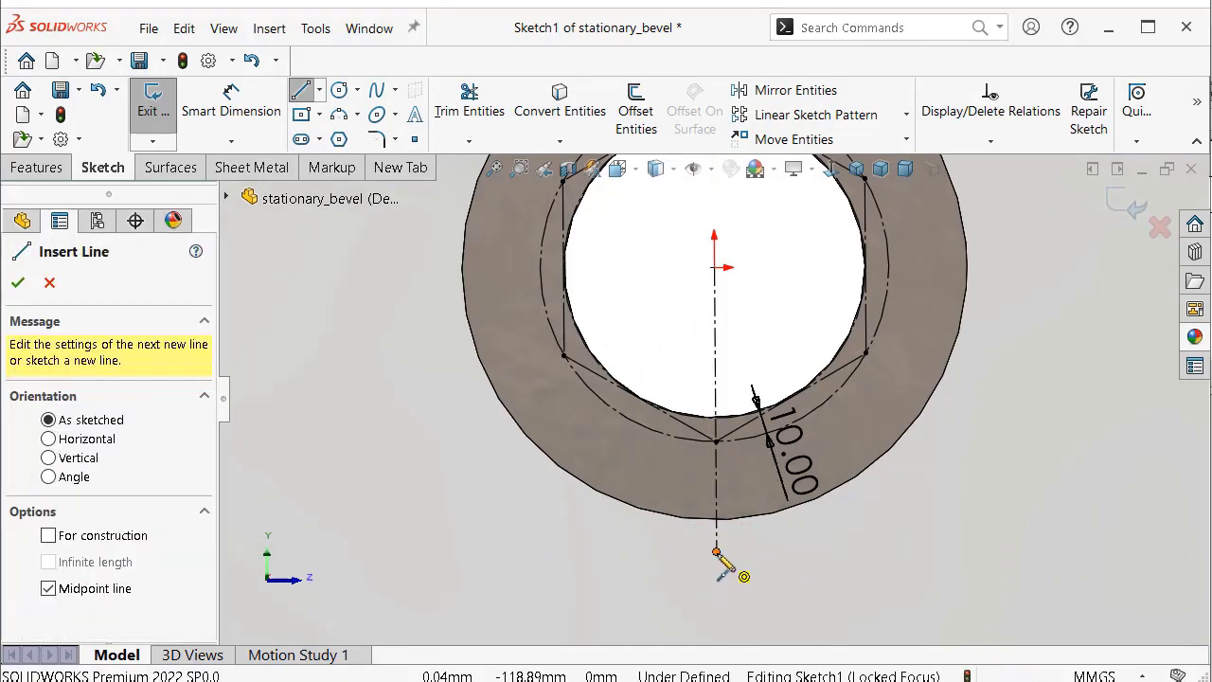
{"action": "left_click", "coordinate": [715, 550]}
{"action": "scroll", "coordinate": [759, 558], "scroll_direction": "down", "scroll_amount": 1}
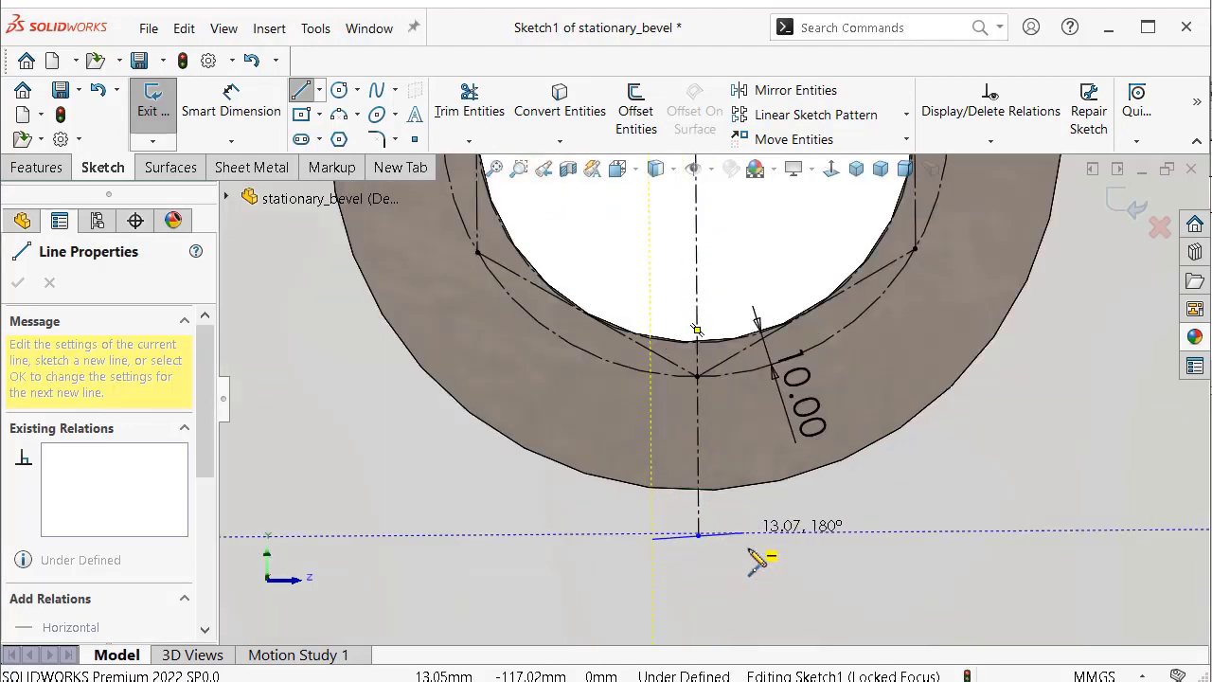
{"action": "left_click", "coordinate": [747, 537]}
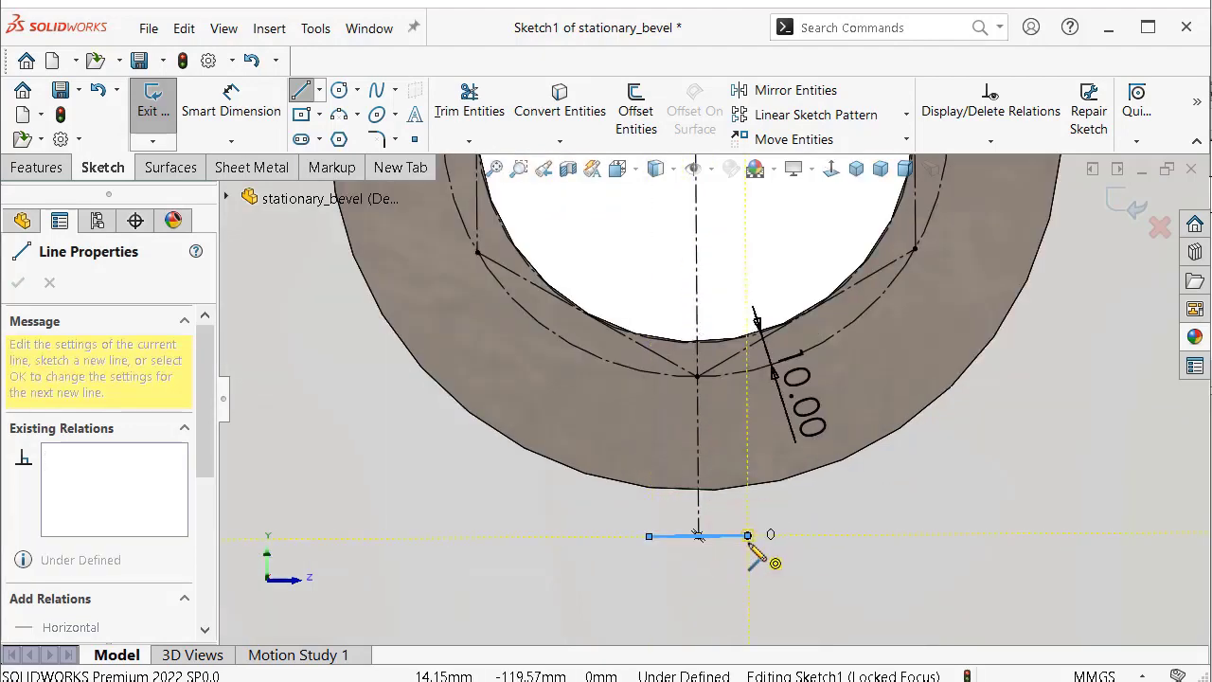
{"action": "key", "text": "Escape"}
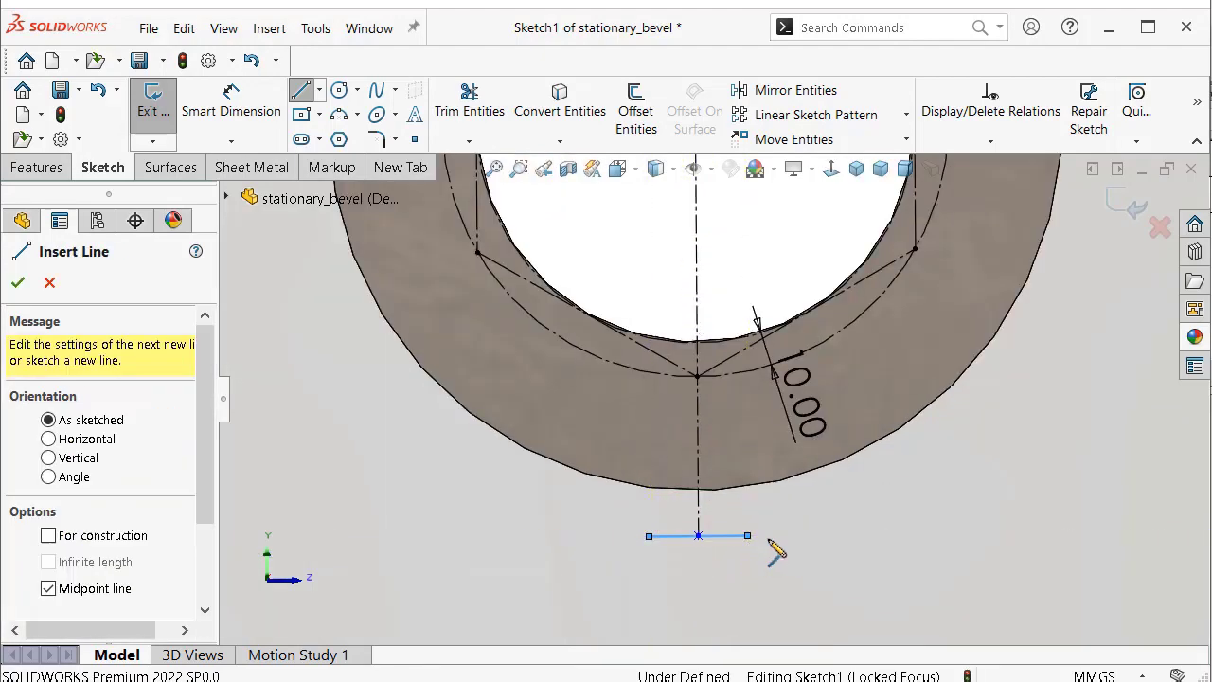
{"action": "key", "text": "Escape"}
Draw two vertical side lines from the horizontal line's ends up to the ring edge.
{"action": "right_click", "coordinate": [776, 556]}
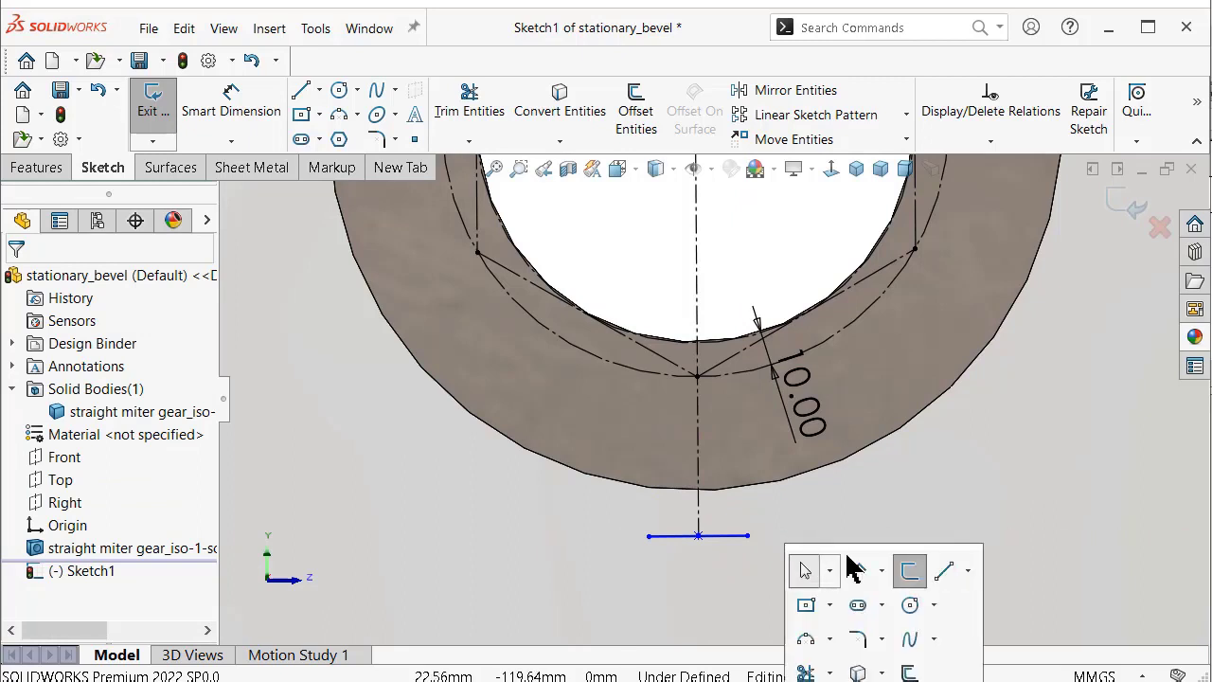
{"action": "left_click", "coordinate": [944, 572]}
{"action": "left_click", "coordinate": [747, 535]}
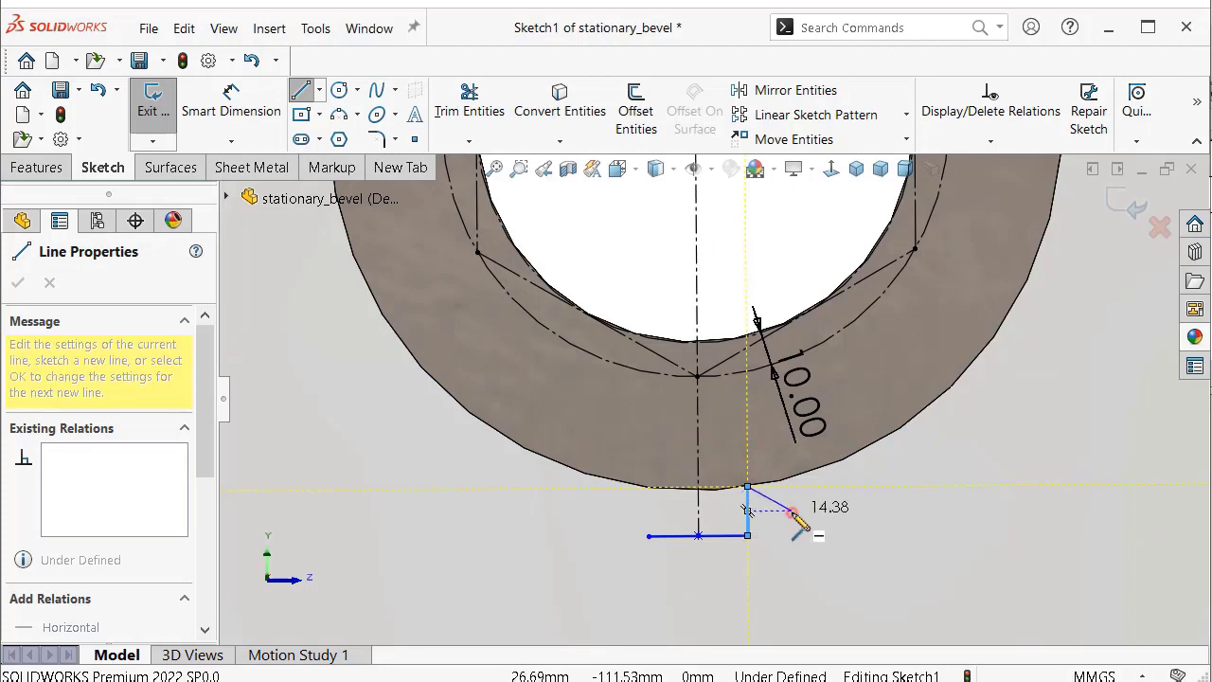
{"action": "double_click", "coordinate": [792, 511]}
{"action": "left_click", "coordinate": [649, 537]}
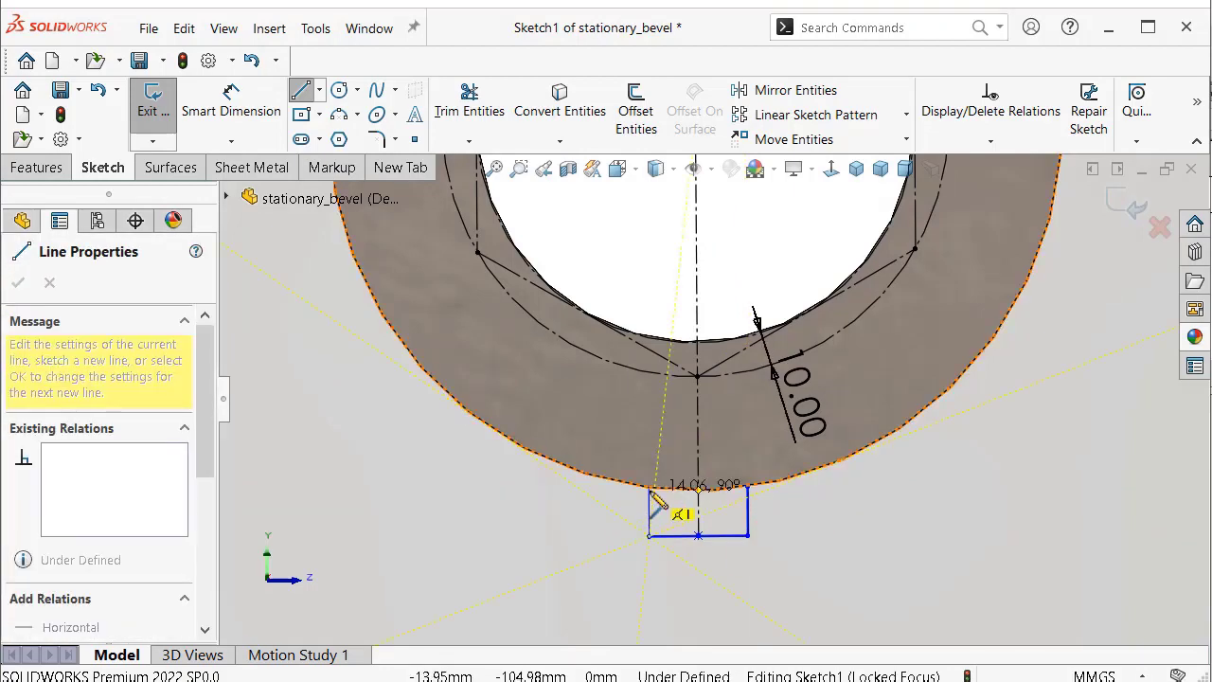
{"action": "double_click", "coordinate": [649, 489]}
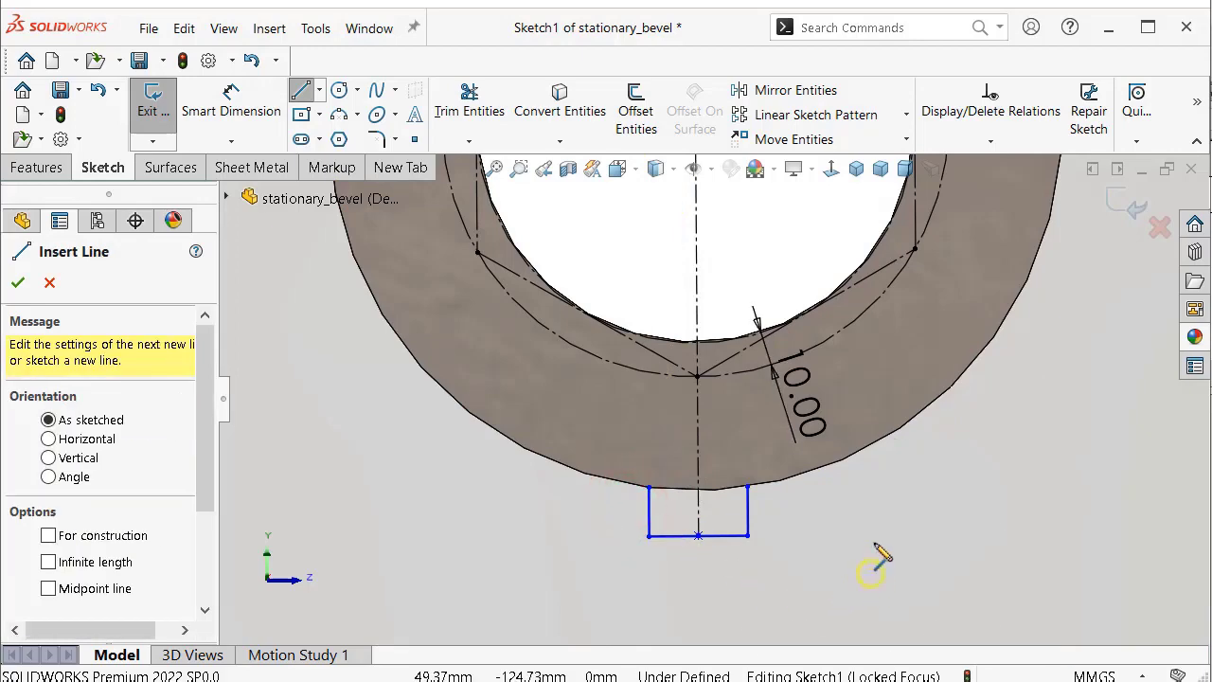
{"action": "right_click_drag", "start_coordinate": [880, 557], "coordinate": [840, 486]}
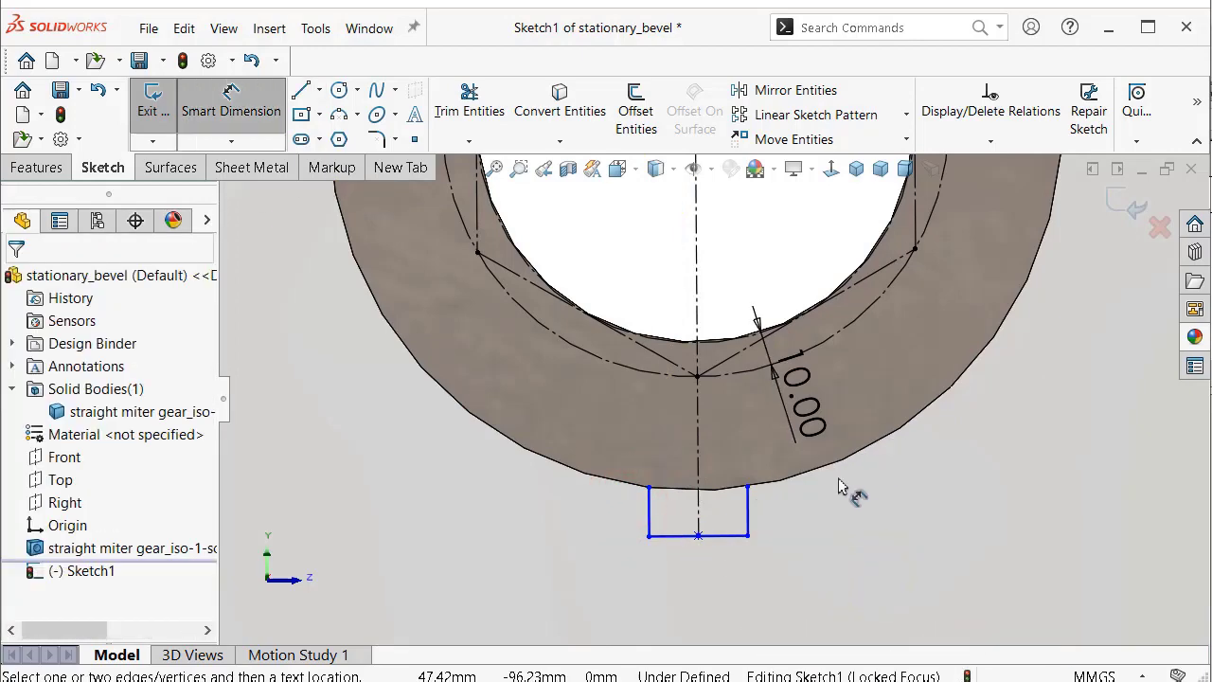
Dimension the slot's bottom line to 22 mm wide.
{"action": "key", "text": "Escape"}
{"action": "left_click", "coordinate": [736, 537]}
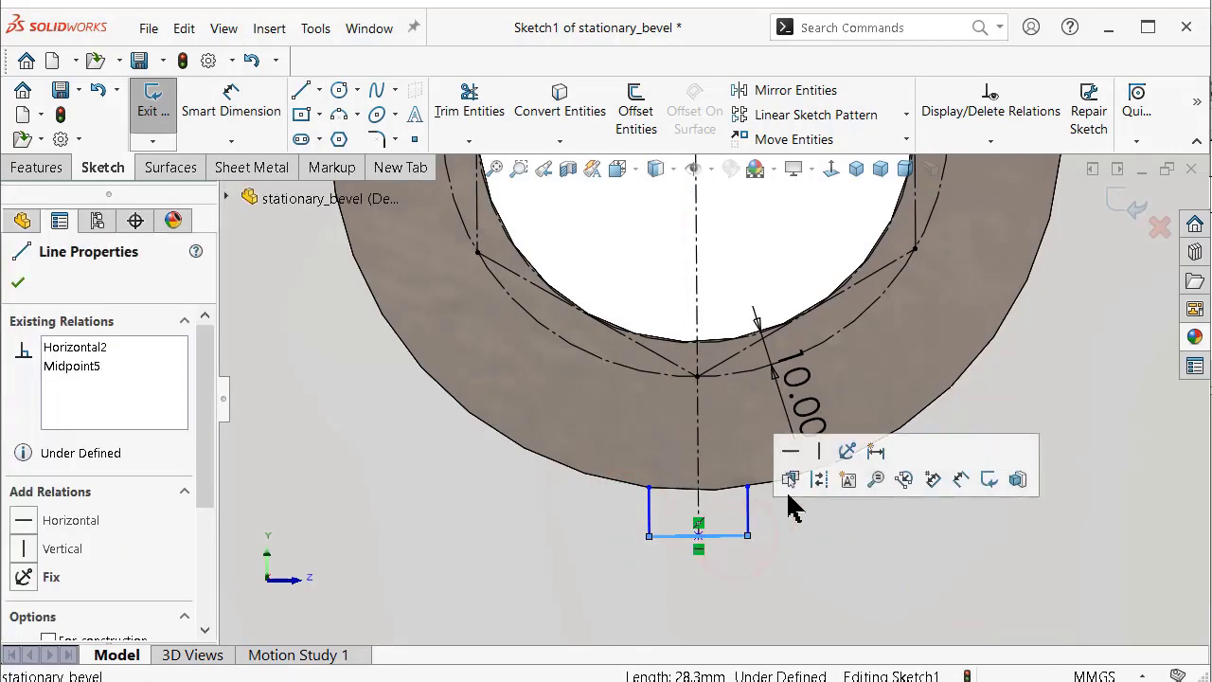
{"action": "left_click", "coordinate": [833, 587]}
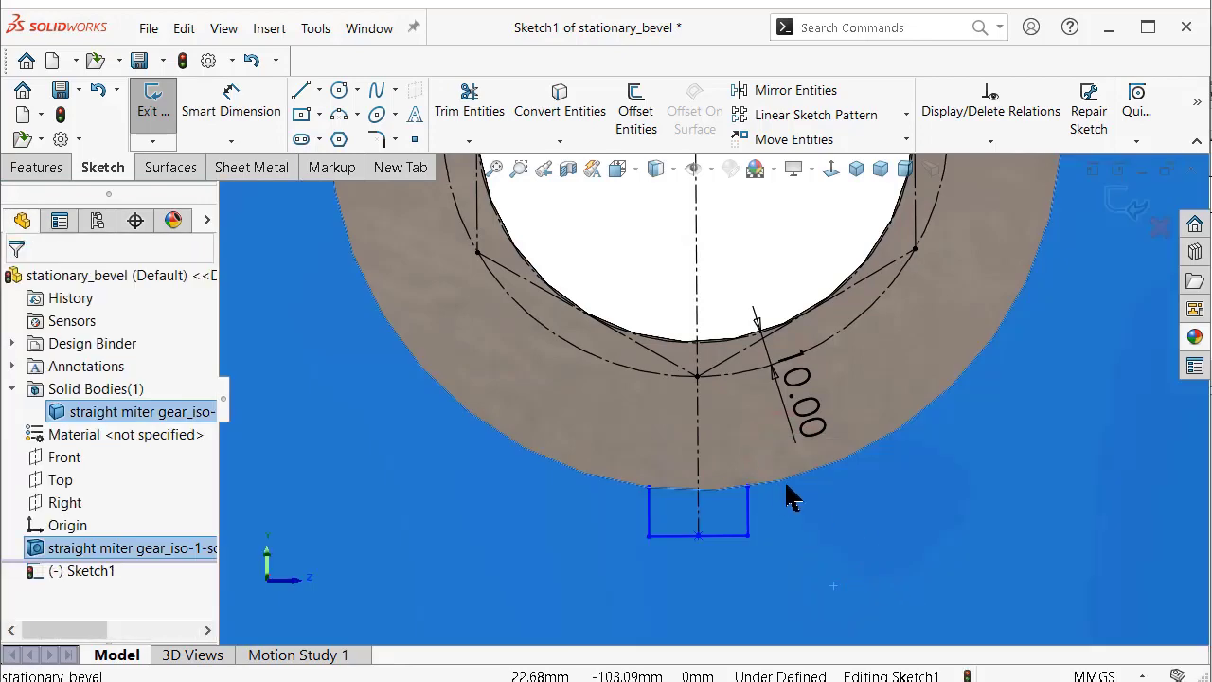
{"action": "key", "text": "Escape"}
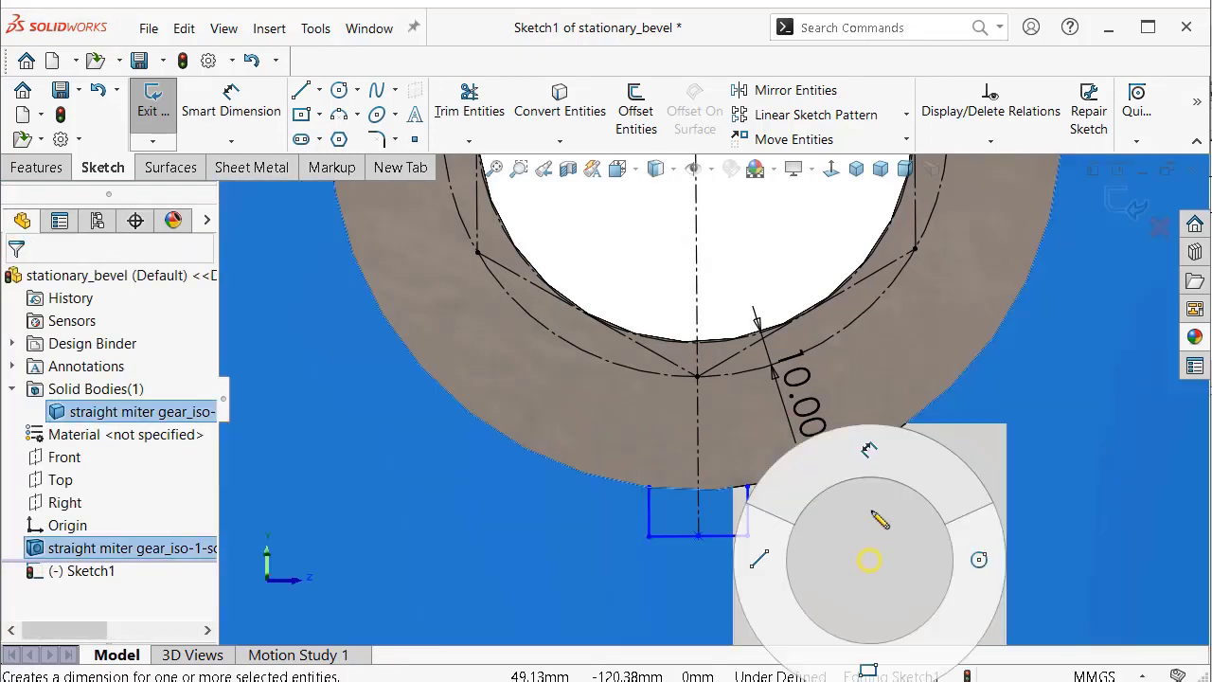
{"action": "right_click_drag", "start_coordinate": [869, 563], "coordinate": [833, 502]}
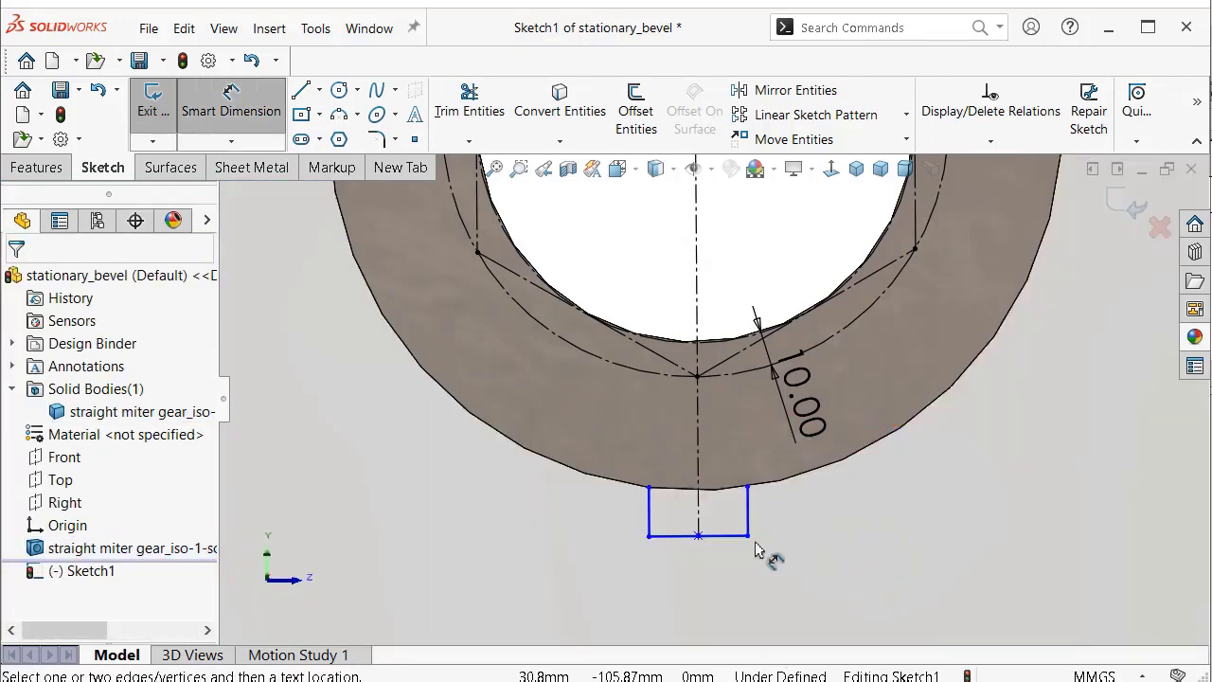
{"action": "left_click", "coordinate": [728, 547]}
{"action": "left_click", "coordinate": [725, 573]}
{"action": "type", "text": "22"}
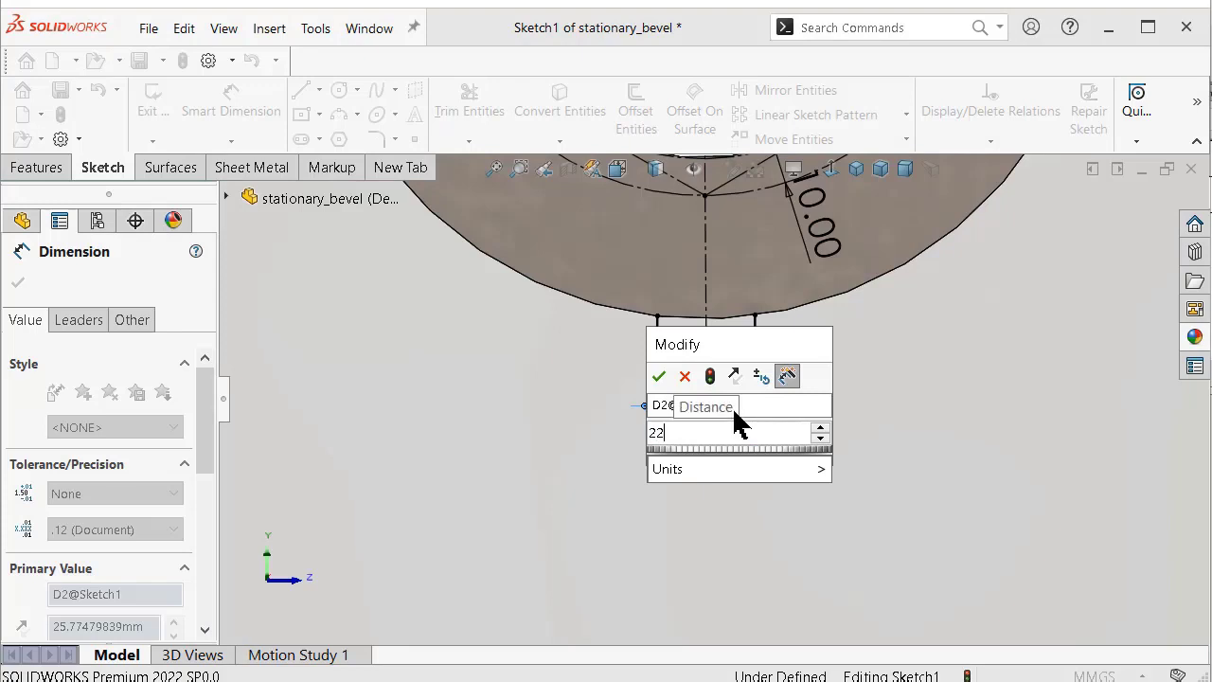
{"action": "key", "text": "Return"}
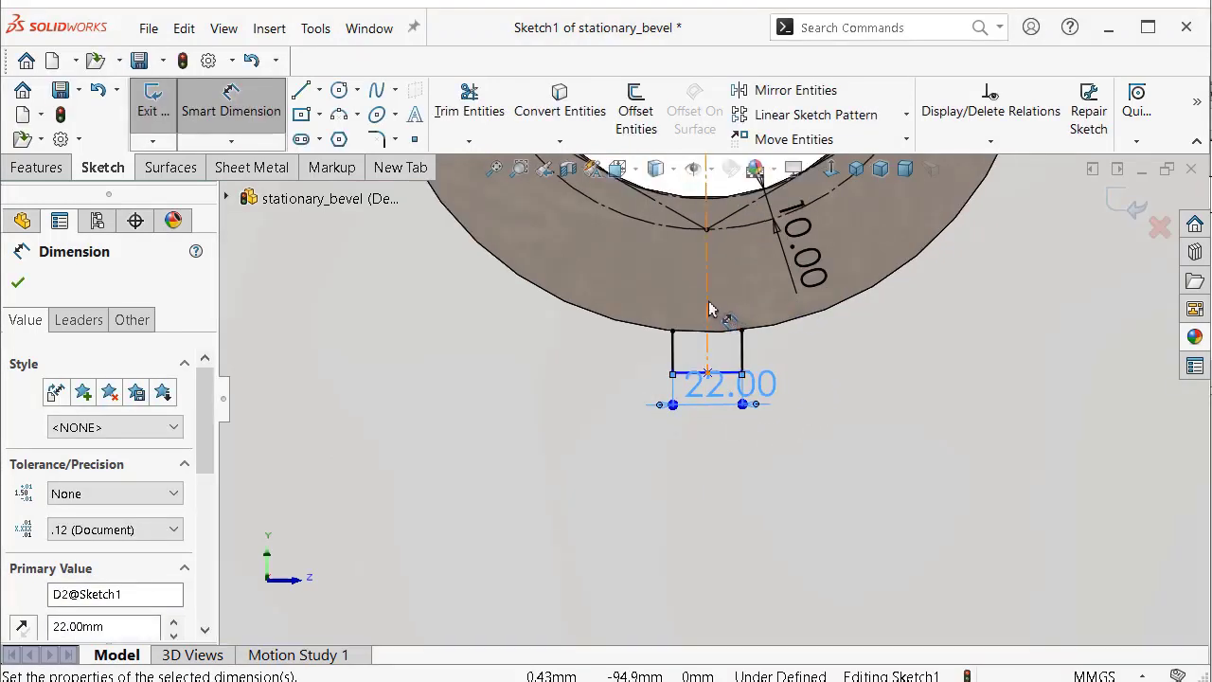
Dimension the vertical centerline to 114 mm long.
{"action": "left_click", "coordinate": [707, 309]}
{"action": "left_click", "coordinate": [577, 341]}
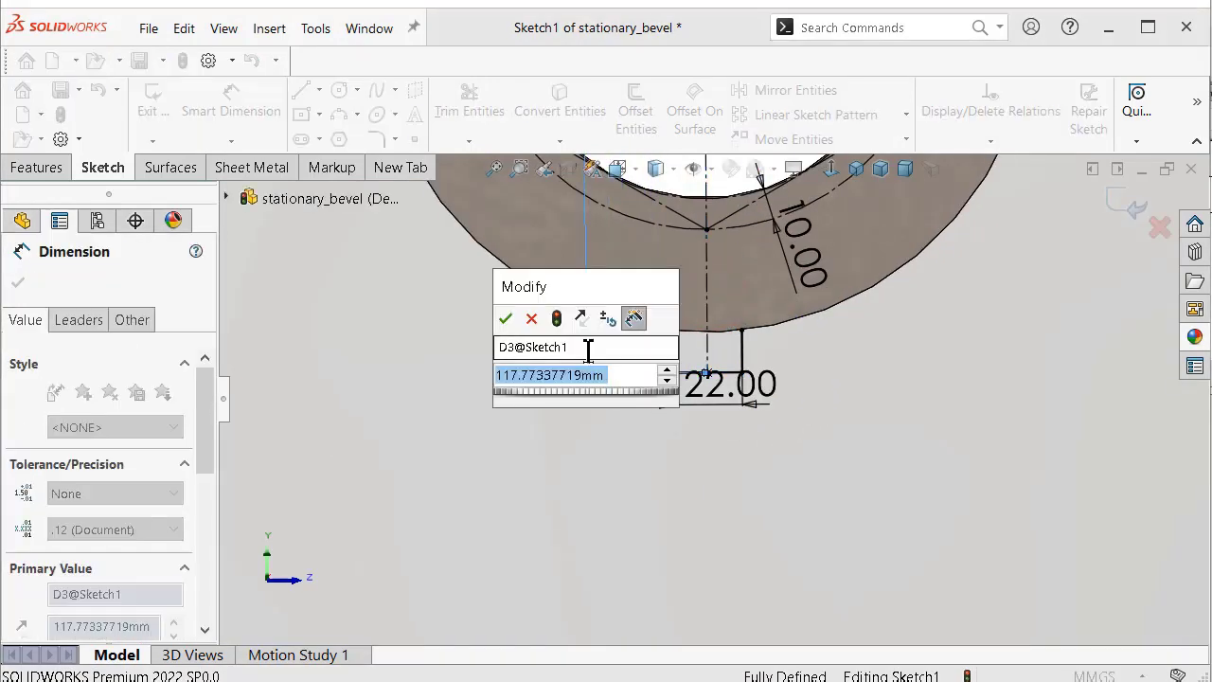
{"action": "type", "text": "11"}
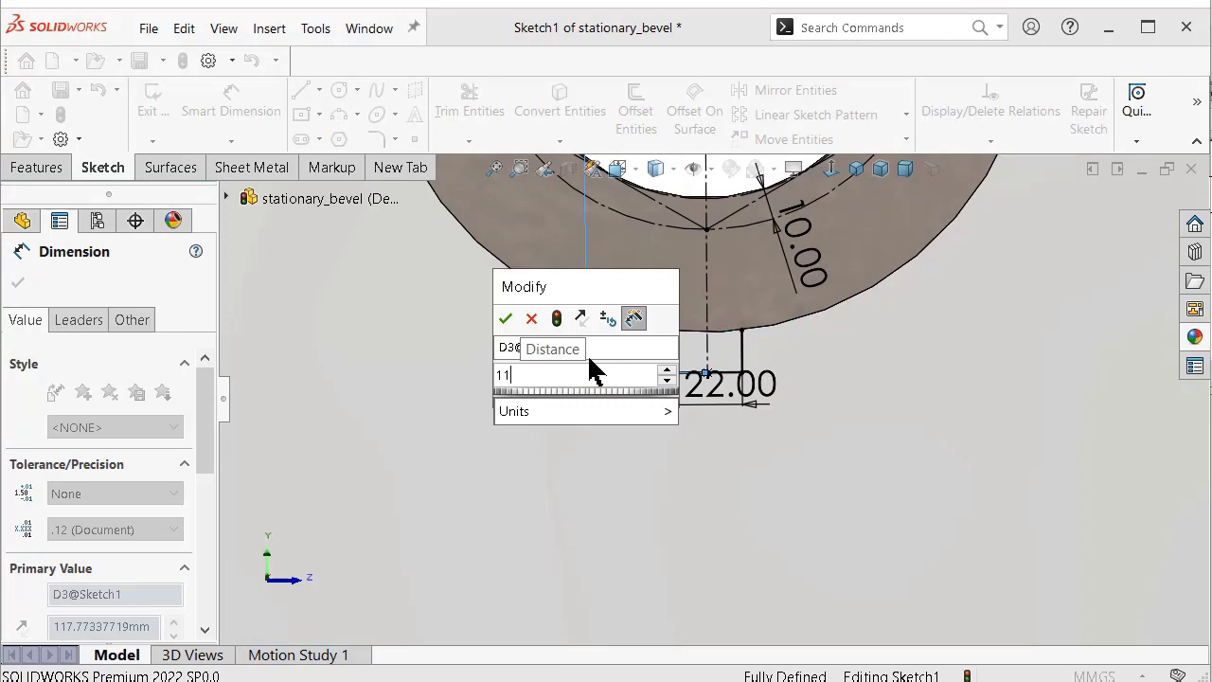
{"action": "type", "text": "4"}
{"action": "key", "text": "Return"}
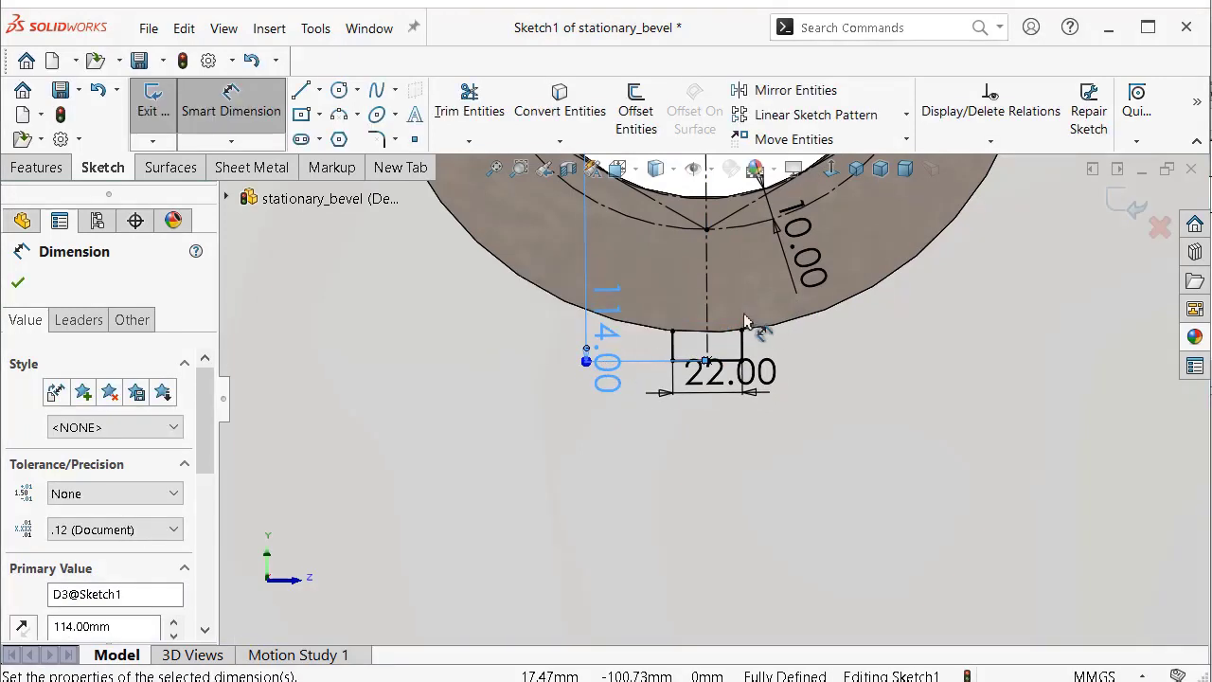
{"action": "scroll", "coordinate": [736, 317], "scroll_direction": "down", "scroll_amount": 3}
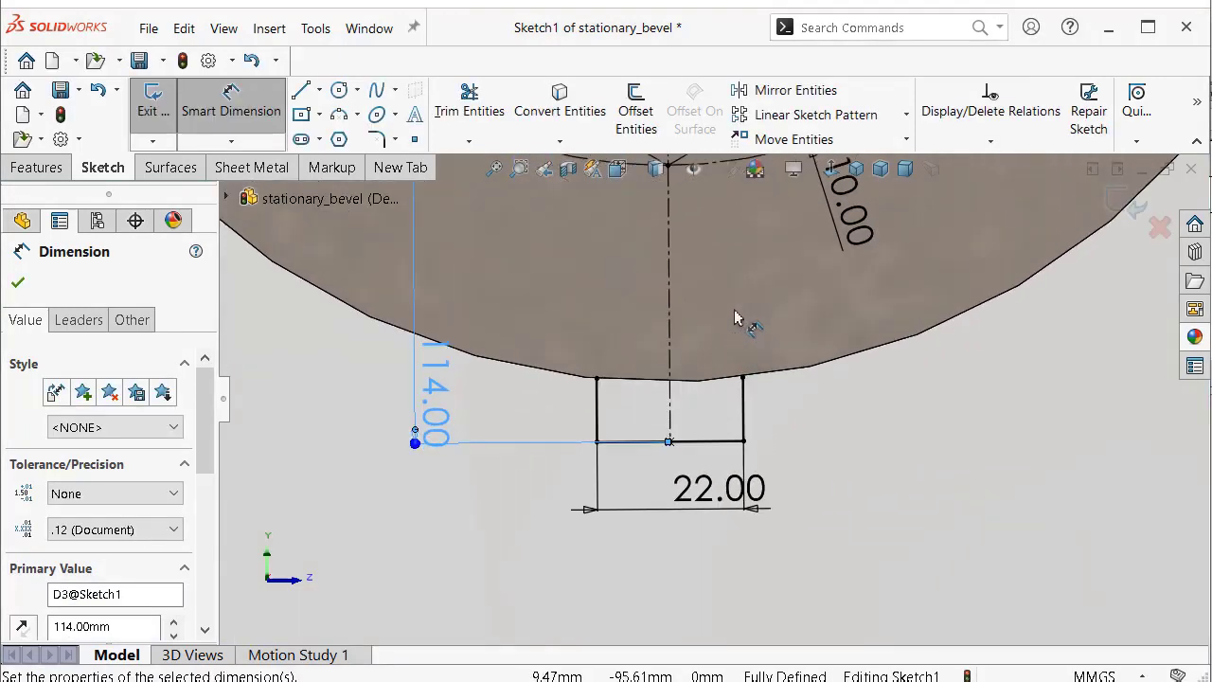
Draw a three-point arc across the 22 mm rectangle's top corners, bowed onto the ring's outer circle.
{"action": "left_click", "coordinate": [339, 114]}
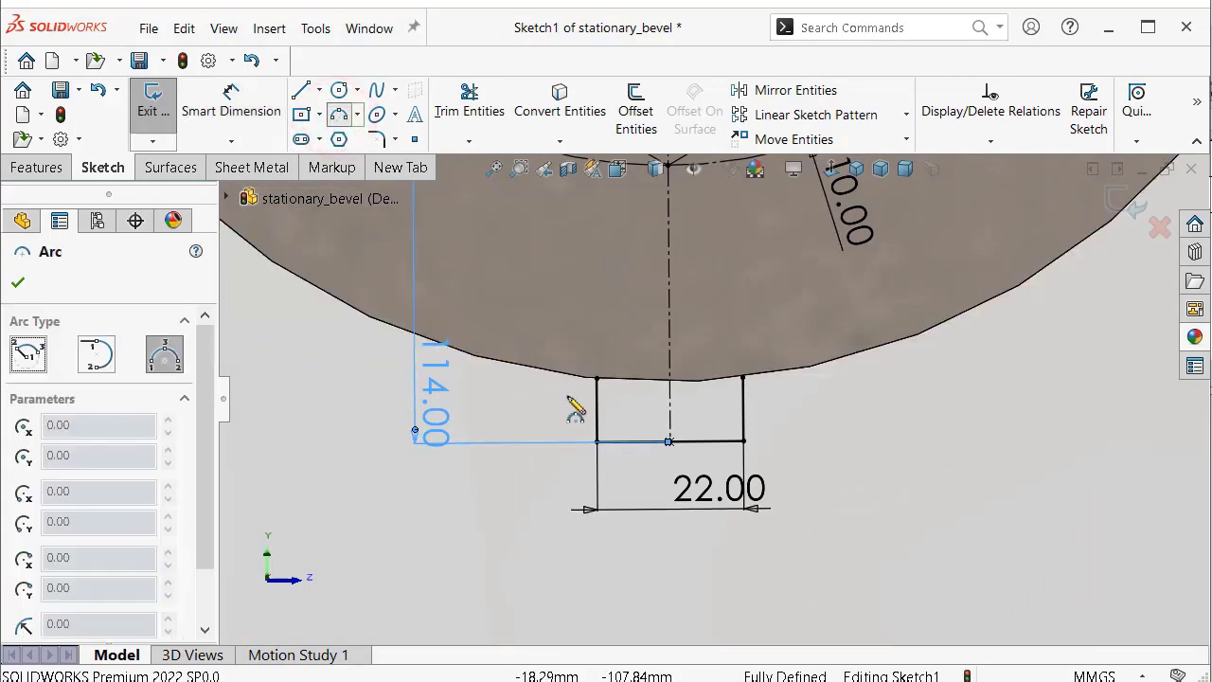
{"action": "left_click", "coordinate": [597, 378]}
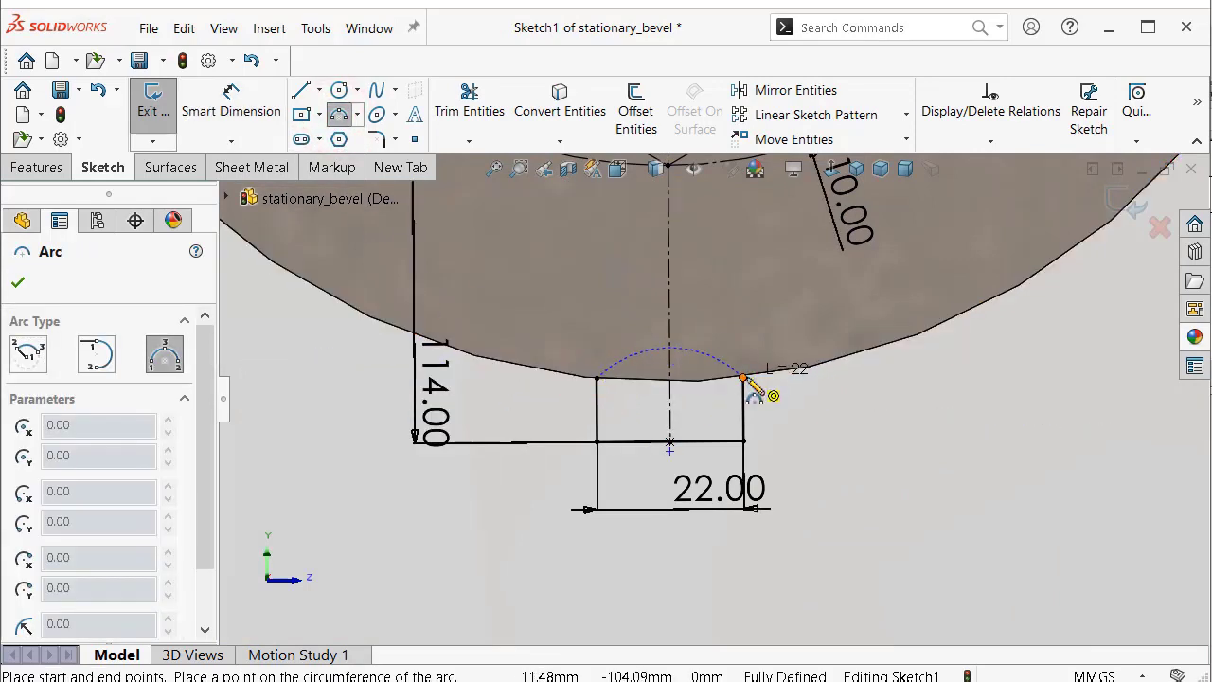
{"action": "left_click", "coordinate": [742, 379]}
{"action": "left_click", "coordinate": [725, 383]}
{"action": "scroll", "coordinate": [758, 423], "scroll_direction": "up", "scroll_amount": 1}
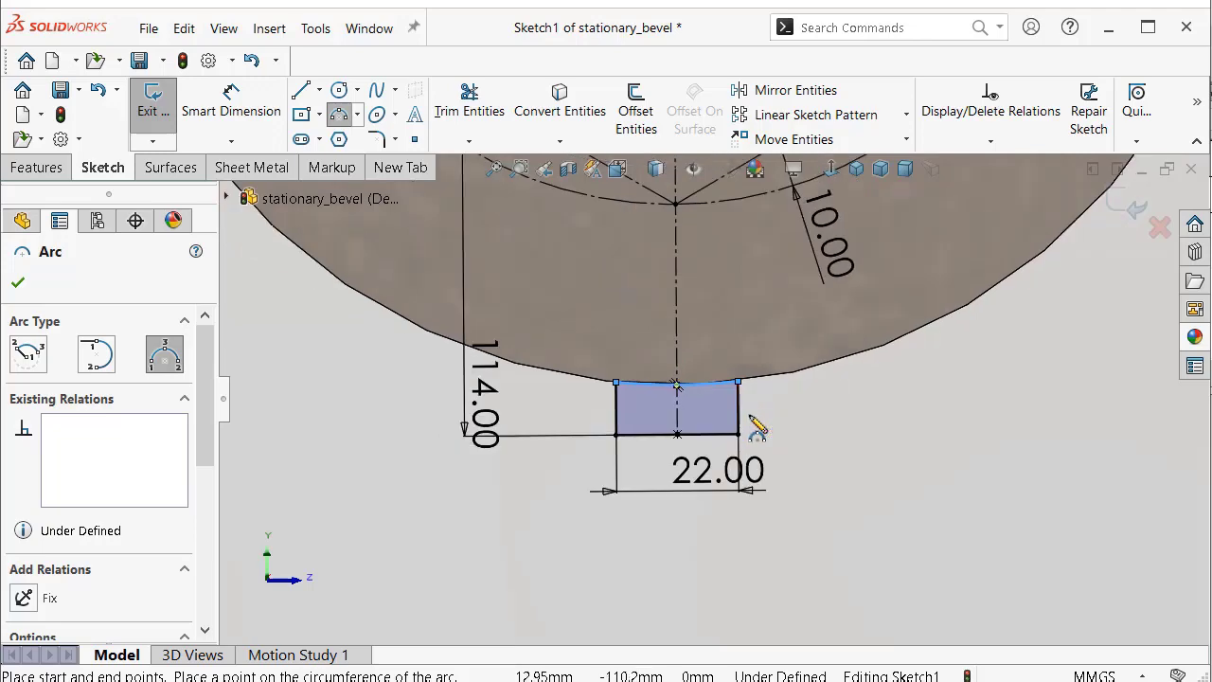
{"action": "key", "text": "Escape"}
{"action": "scroll", "coordinate": [786, 420], "scroll_direction": "up", "scroll_amount": 1}
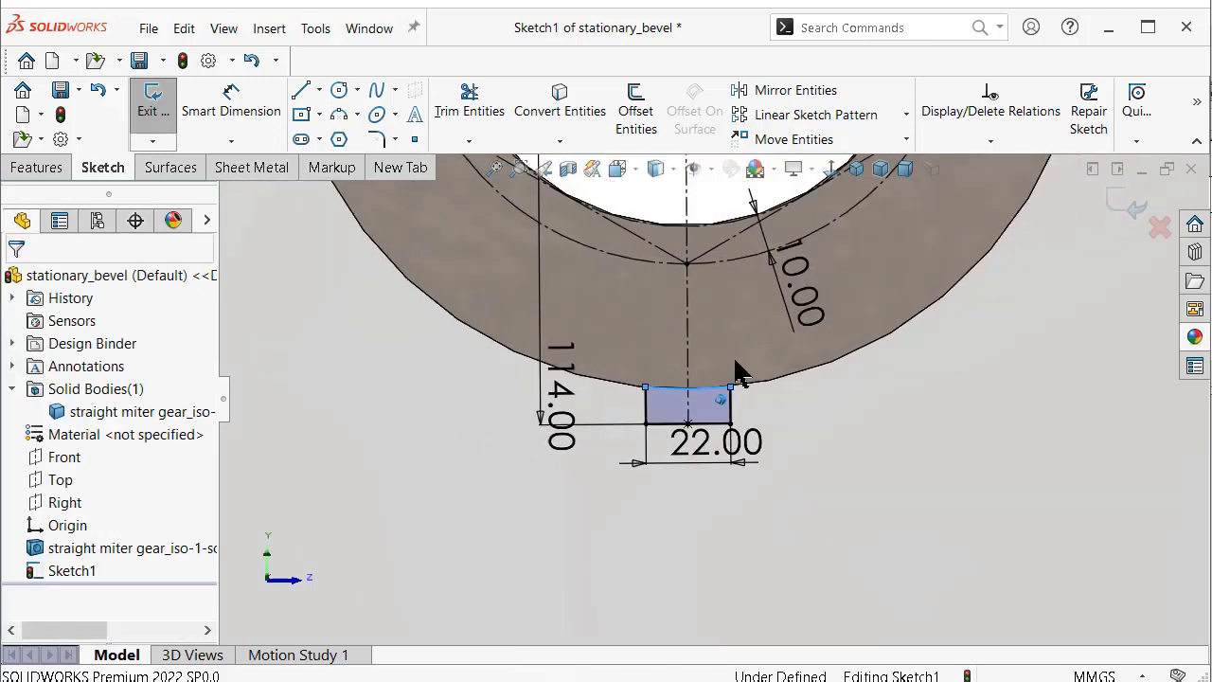
{"action": "middle_click_drag", "start_coordinate": [744, 377], "coordinate": [904, 500]}
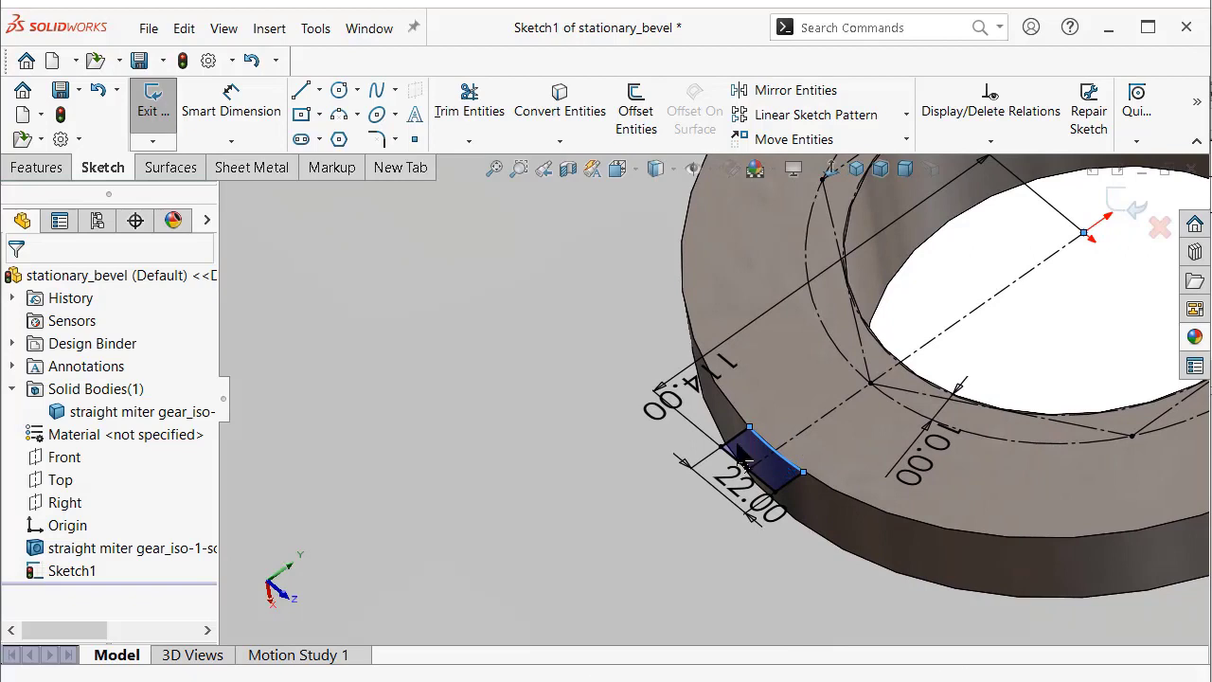
Extrude the key profile as Boss-Extrude1 with the Up To Next end condition.
{"action": "left_click", "coordinate": [47, 167]}
{"action": "left_click", "coordinate": [166, 109]}
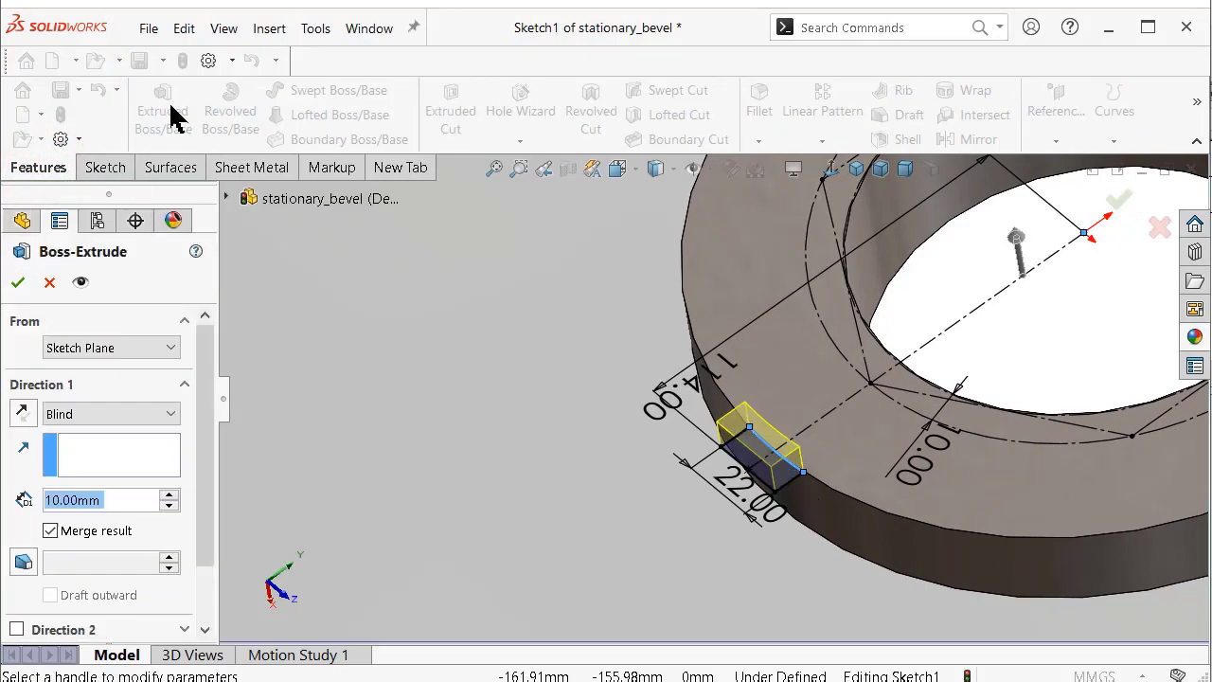
{"action": "left_click", "coordinate": [58, 414]}
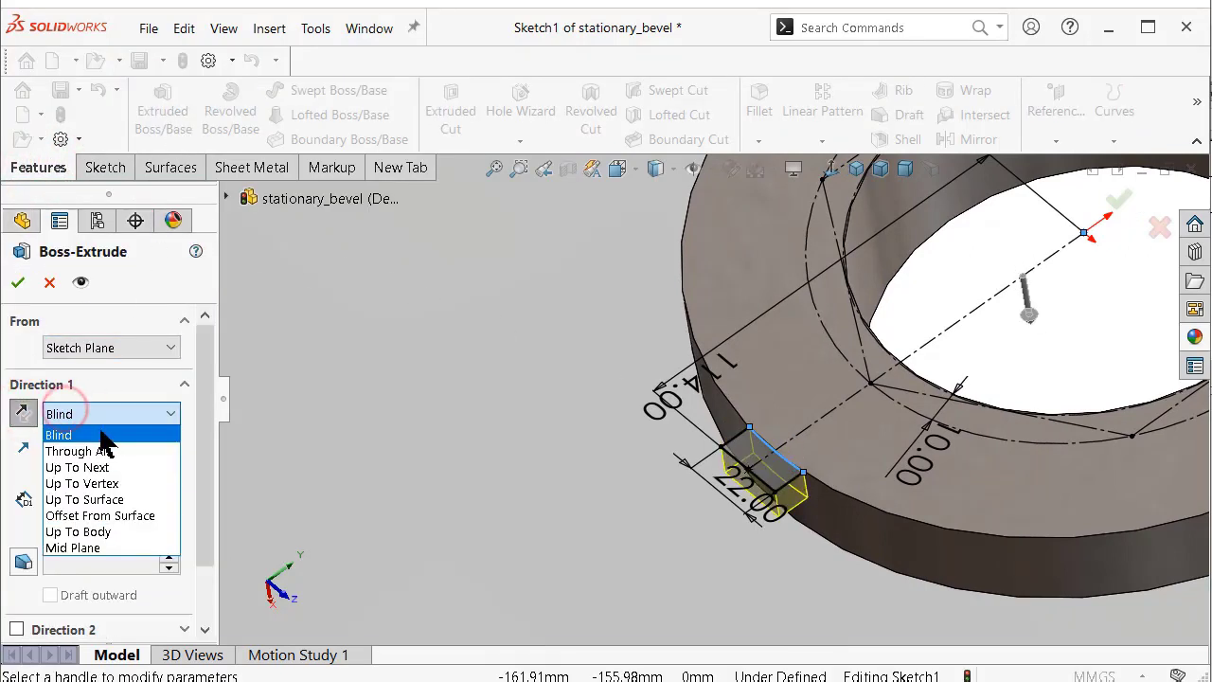
{"action": "left_click", "coordinate": [114, 467]}
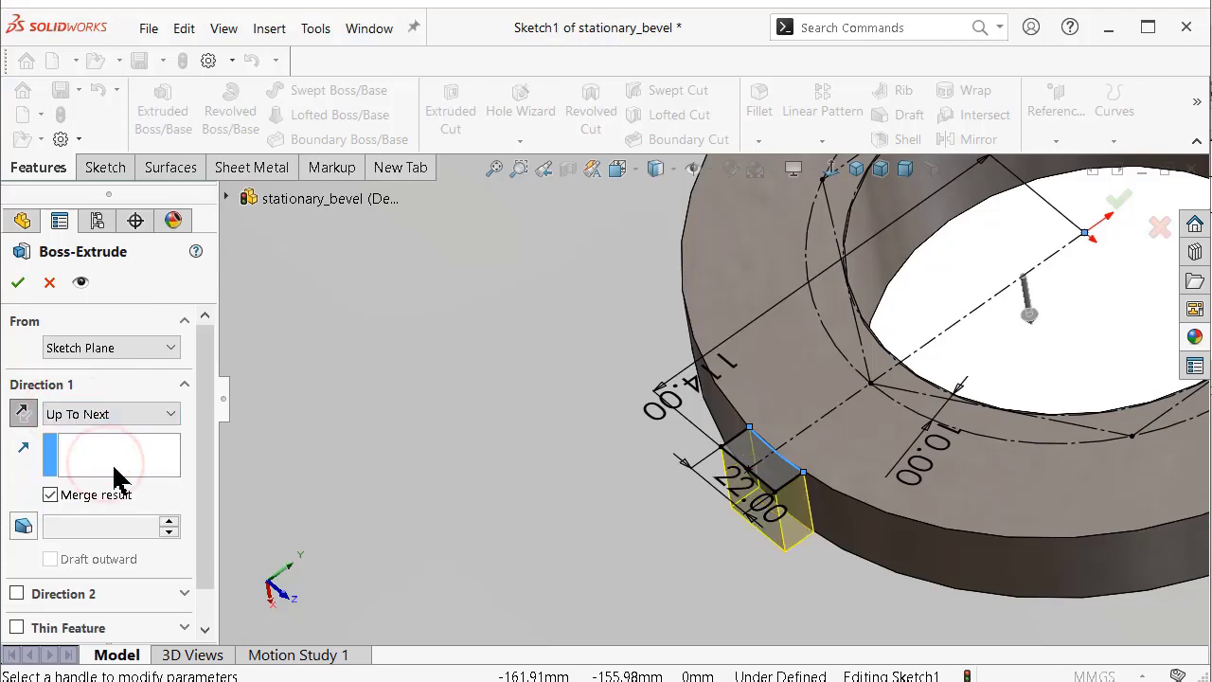
{"action": "left_click", "coordinate": [19, 281]}
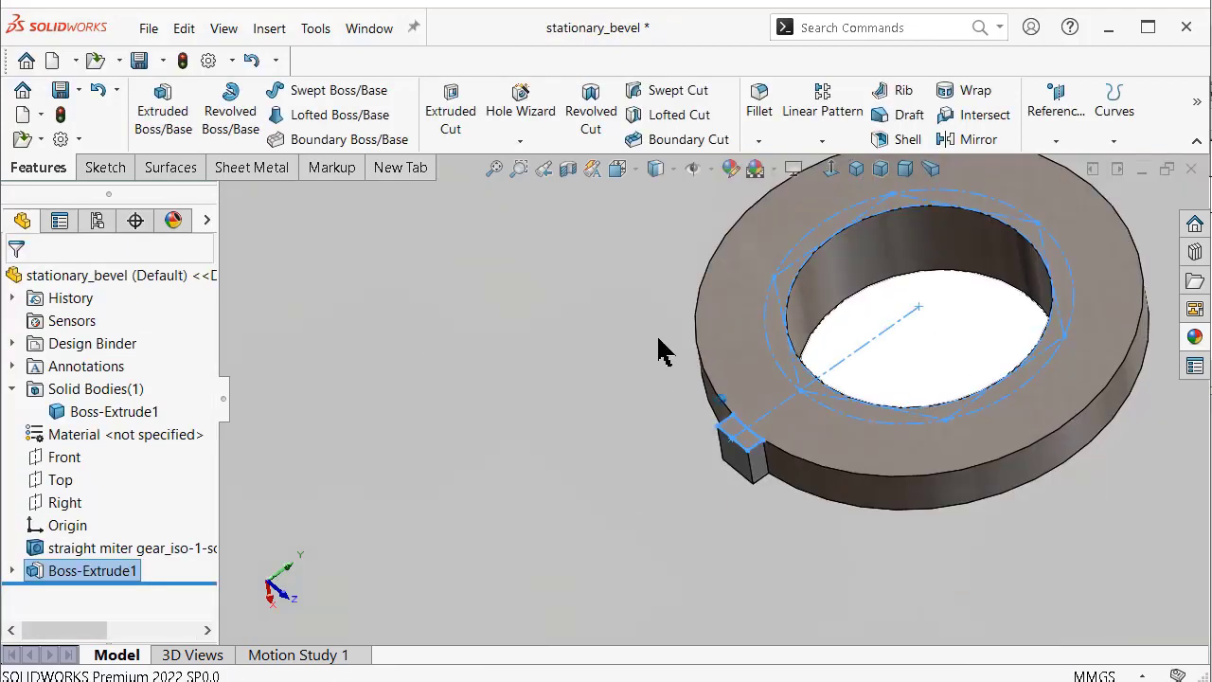
{"action": "left_click", "coordinate": [621, 352]}
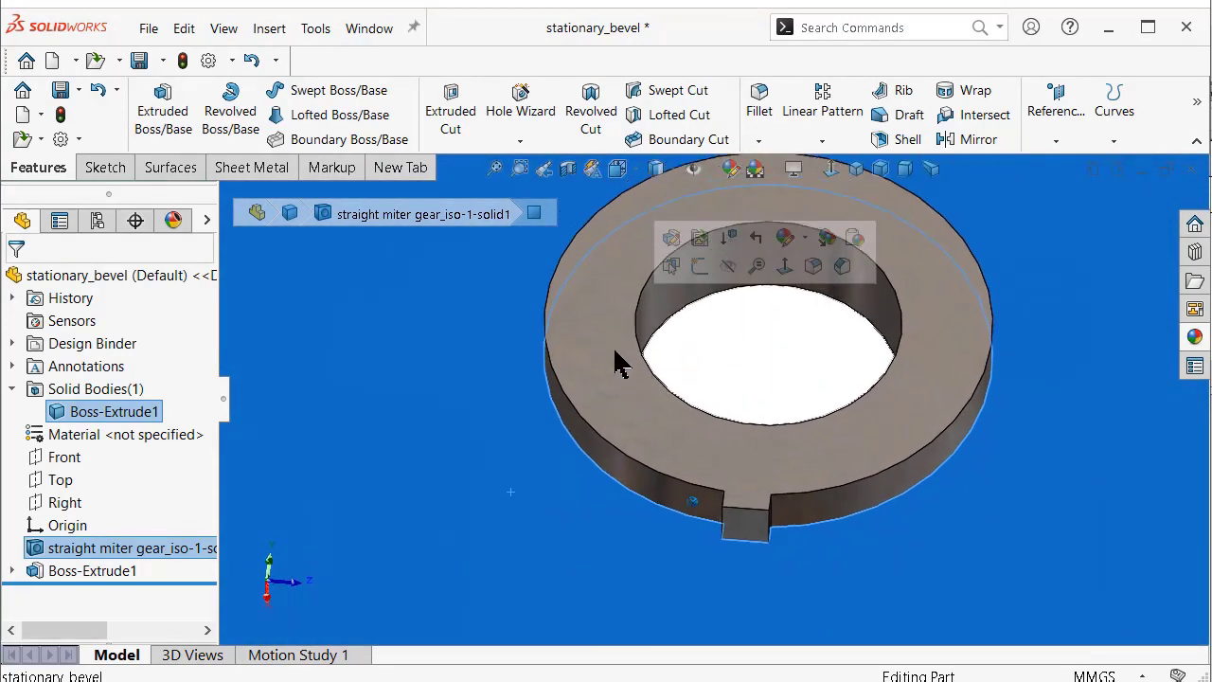
Expand Boss-Extrude1, select Sketch1, and search the commands for 'mea'.
{"action": "left_click", "coordinate": [11, 570]}
{"action": "left_click", "coordinate": [85, 594]}
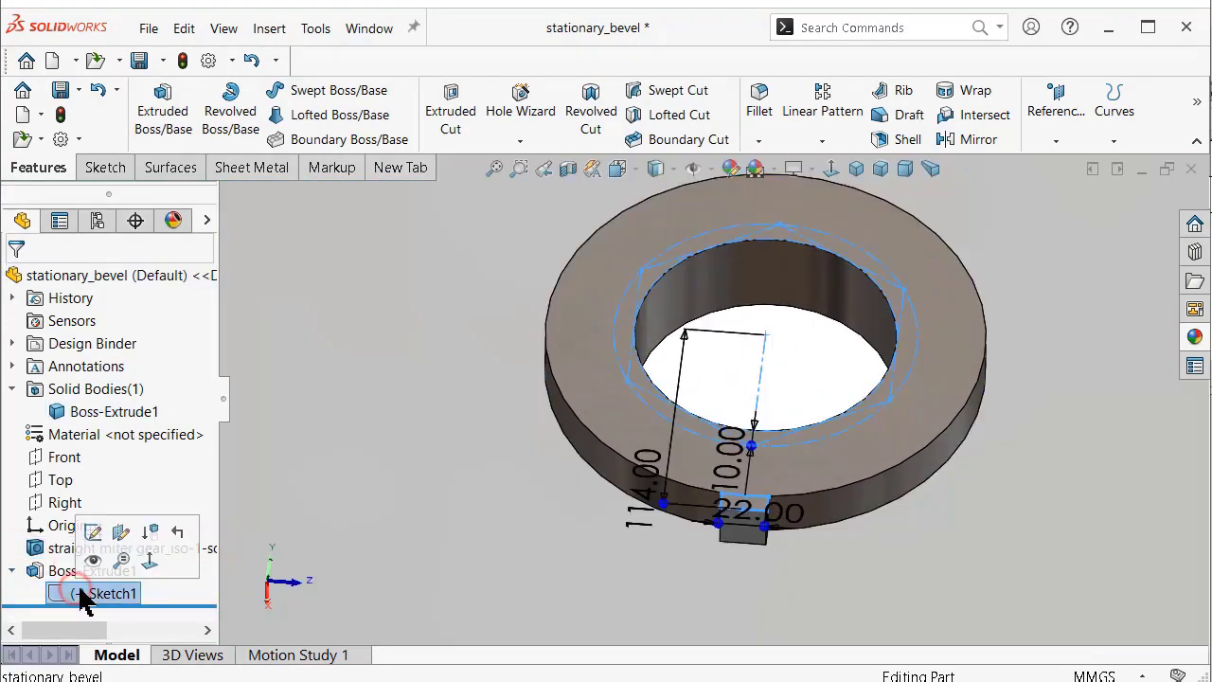
{"action": "left_click", "coordinate": [91, 558]}
{"action": "type", "text": "mea"}
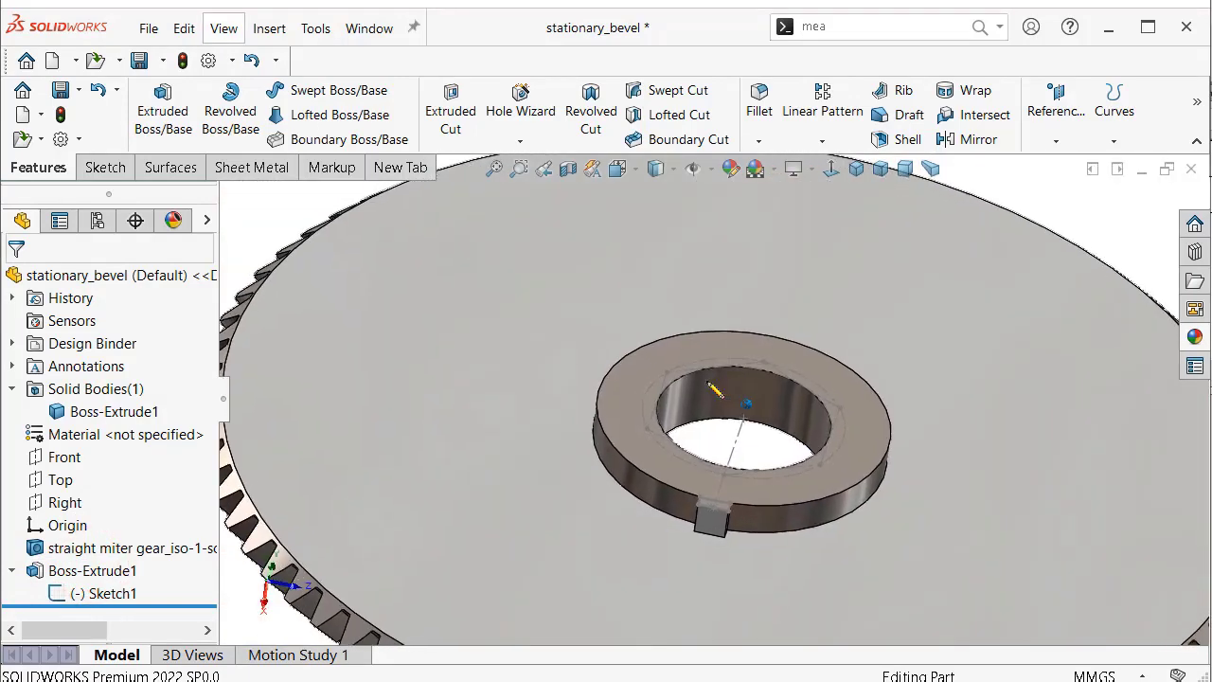
{"action": "scroll", "coordinate": [713, 388], "scroll_direction": "down", "scroll_amount": 3}
{"action": "scroll", "coordinate": [713, 388], "scroll_direction": "down", "scroll_amount": 1}
{"action": "scroll", "coordinate": [713, 388], "scroll_direction": "down", "scroll_amount": 2}
{"action": "scroll", "coordinate": [714, 388], "scroll_direction": "down", "scroll_amount": 2}
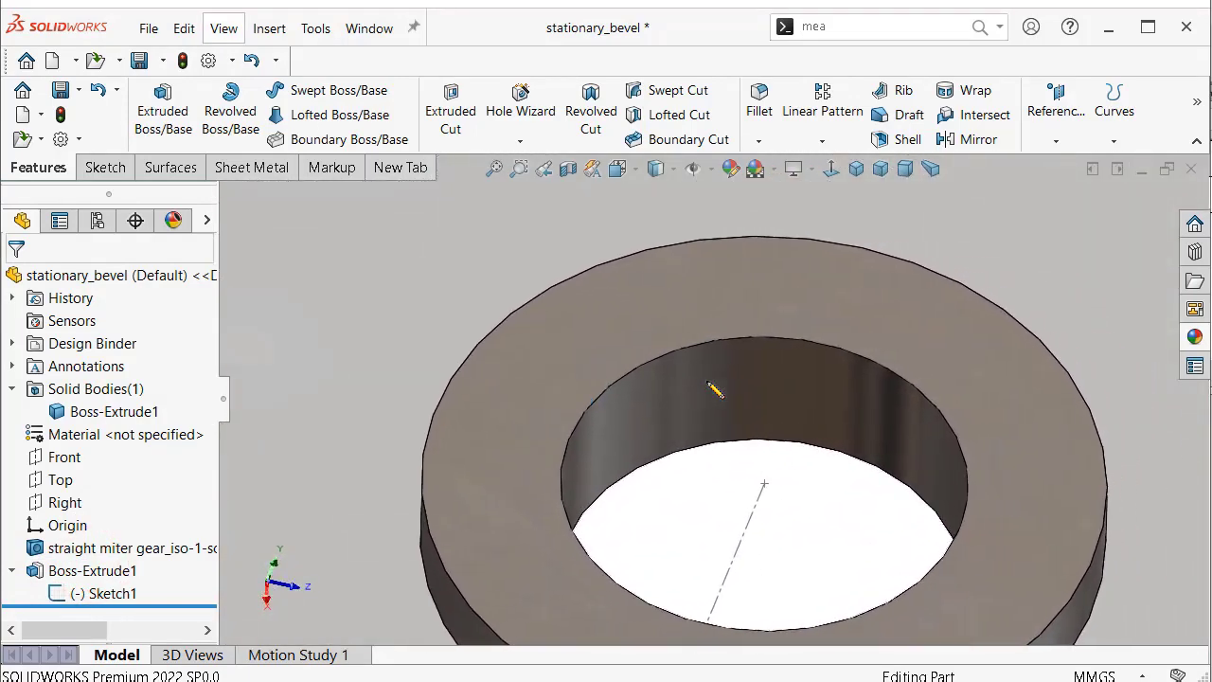
View the ring from the Left with the Hidden Lines Visible display style.
{"action": "key", "text": "ctrl+3"}
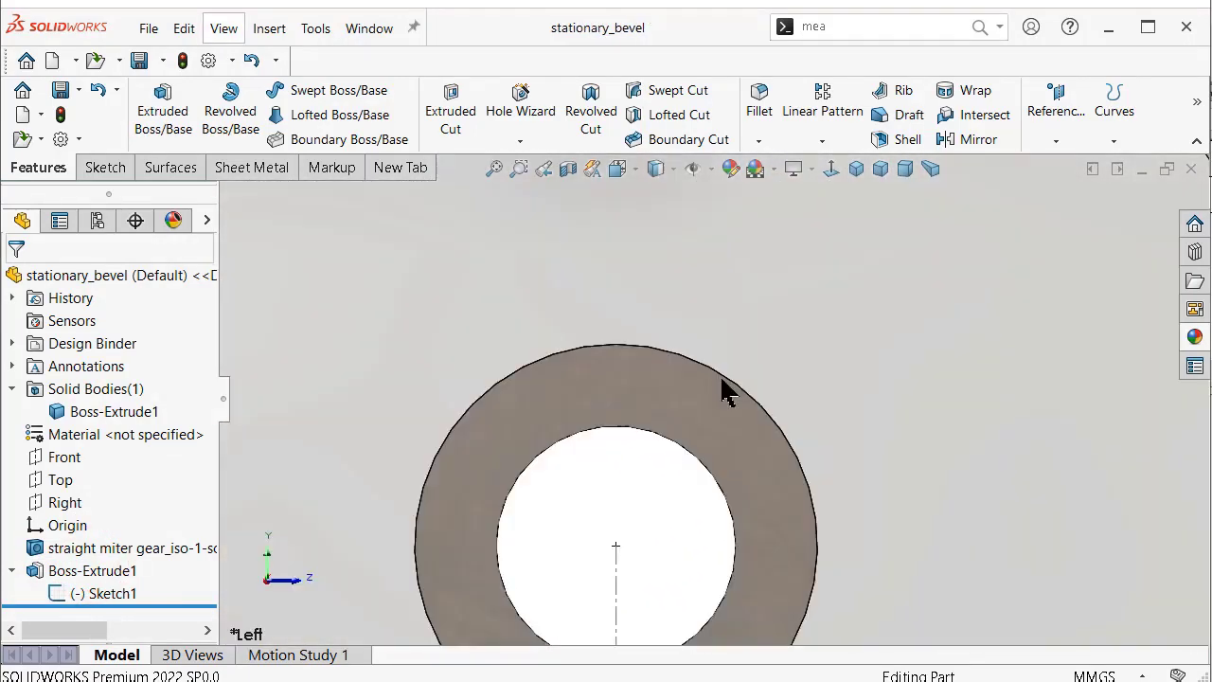
{"action": "left_click", "coordinate": [673, 170]}
{"action": "left_click", "coordinate": [658, 275]}
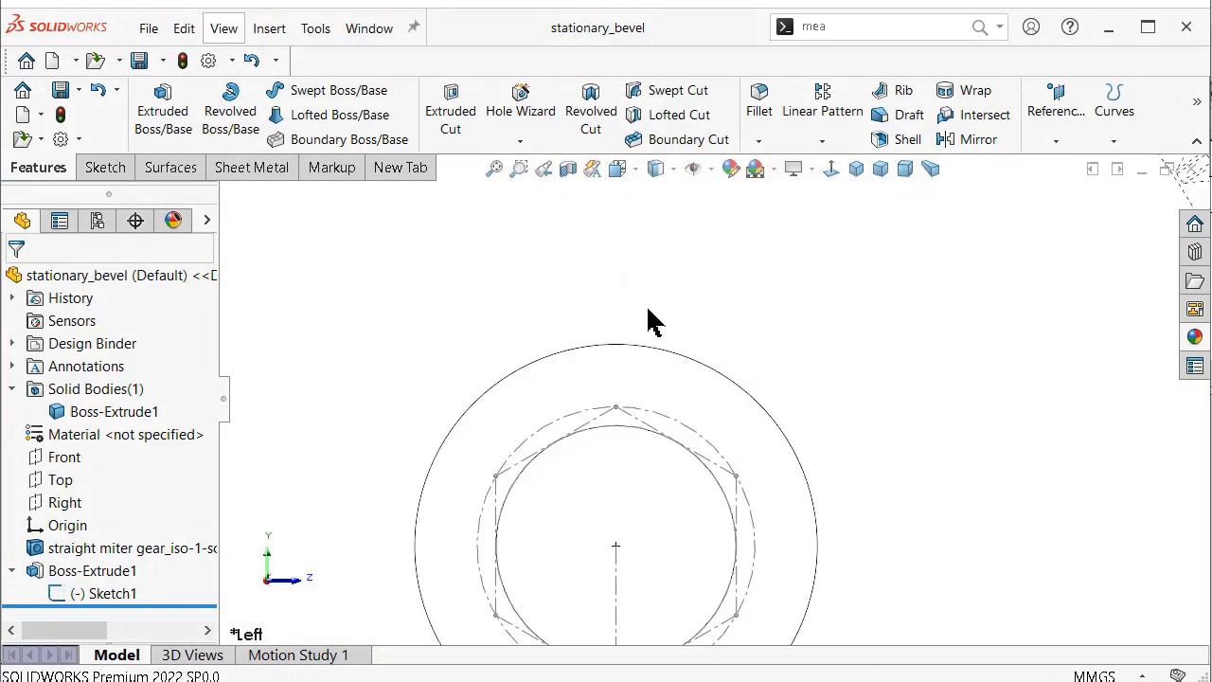
{"action": "left_click", "coordinate": [659, 405]}
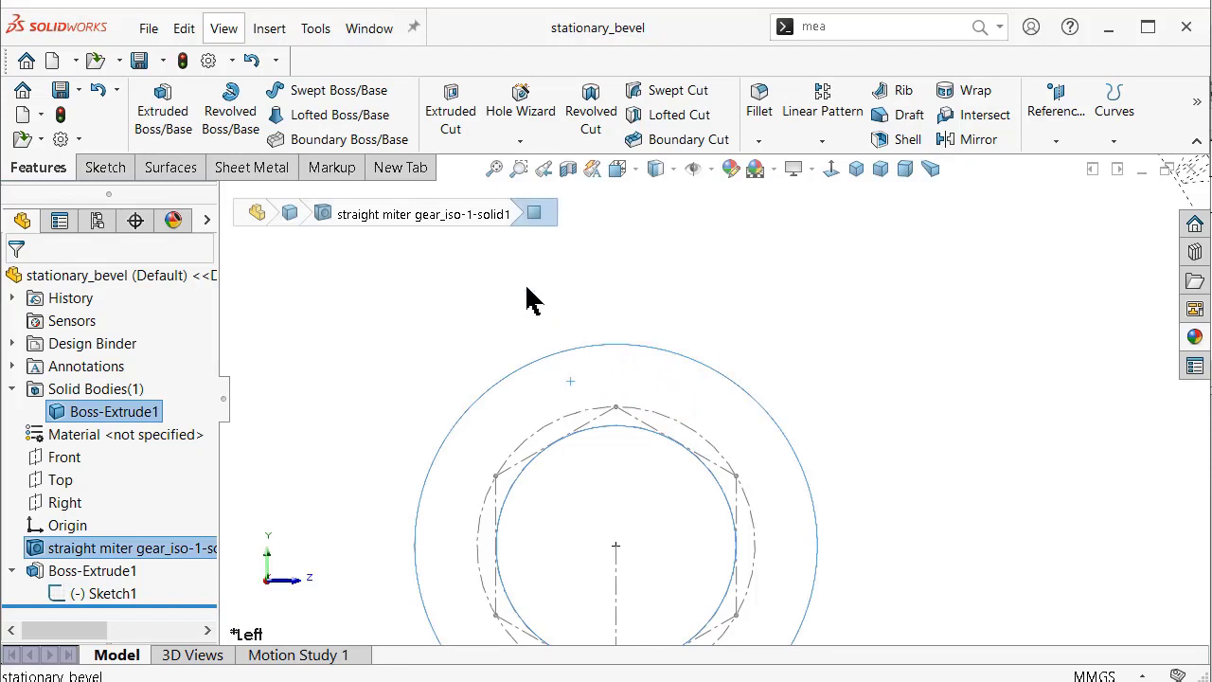
Start a Hole Wizard Screw Clearances hole, initially sized M6.5.
{"action": "left_click", "coordinate": [518, 98]}
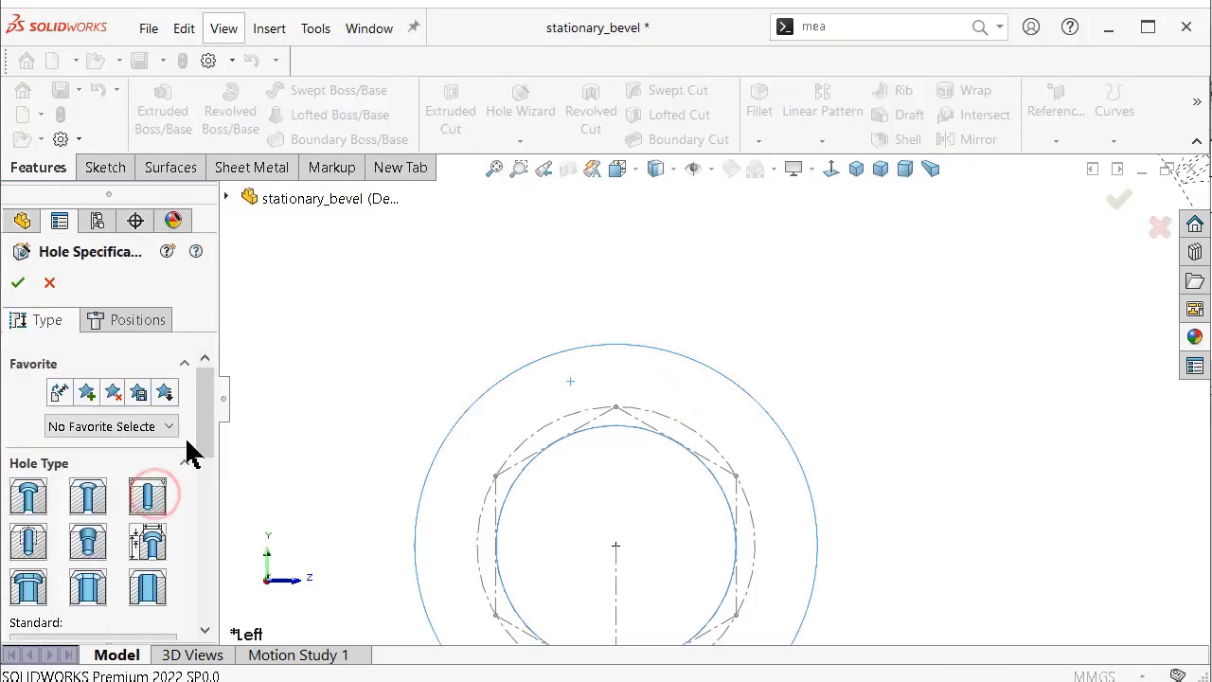
{"action": "scroll", "coordinate": [190, 455], "scroll_direction": "down", "scroll_amount": 2}
{"action": "scroll", "coordinate": [194, 488], "scroll_direction": "down", "scroll_amount": 3}
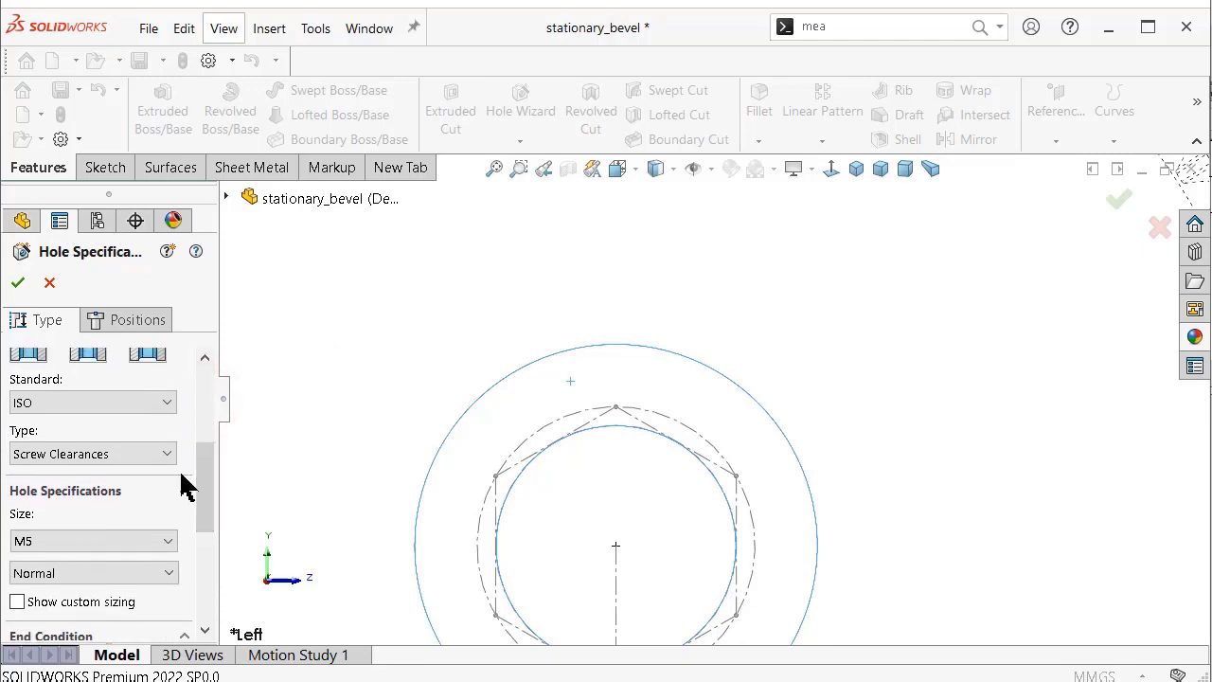
{"action": "left_click", "coordinate": [142, 453]}
{"action": "left_click", "coordinate": [85, 505]}
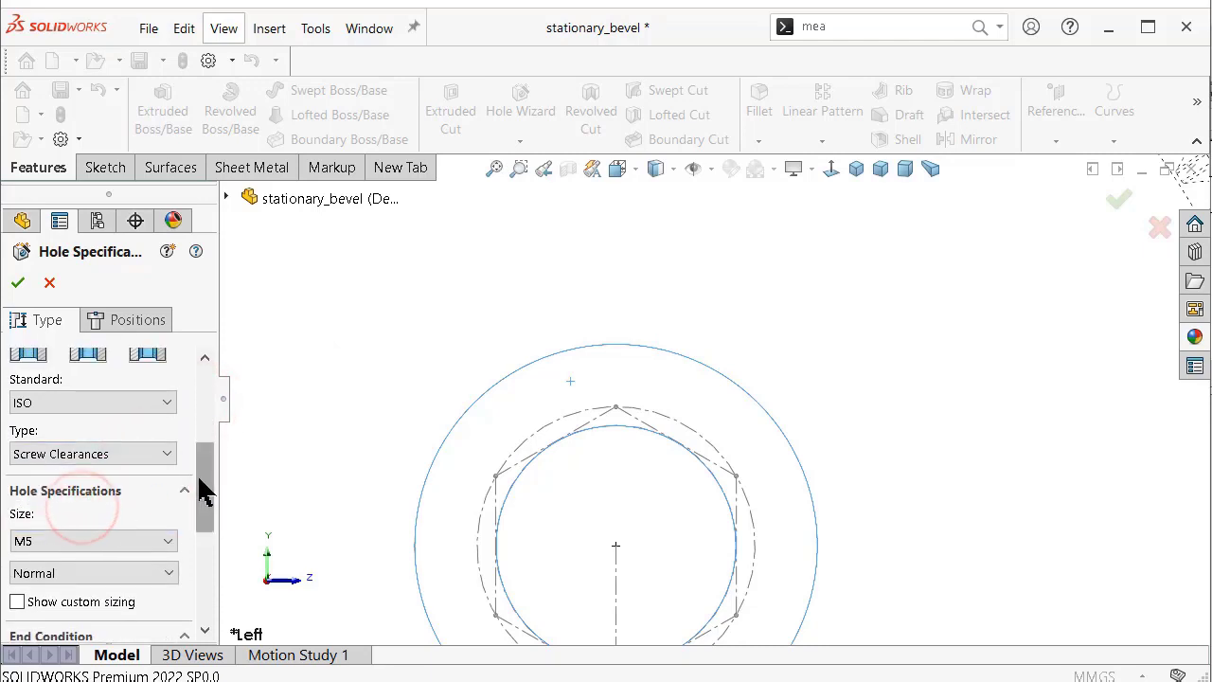
{"action": "scroll", "coordinate": [201, 490], "scroll_direction": "down", "scroll_amount": 2}
{"action": "left_click", "coordinate": [165, 472]}
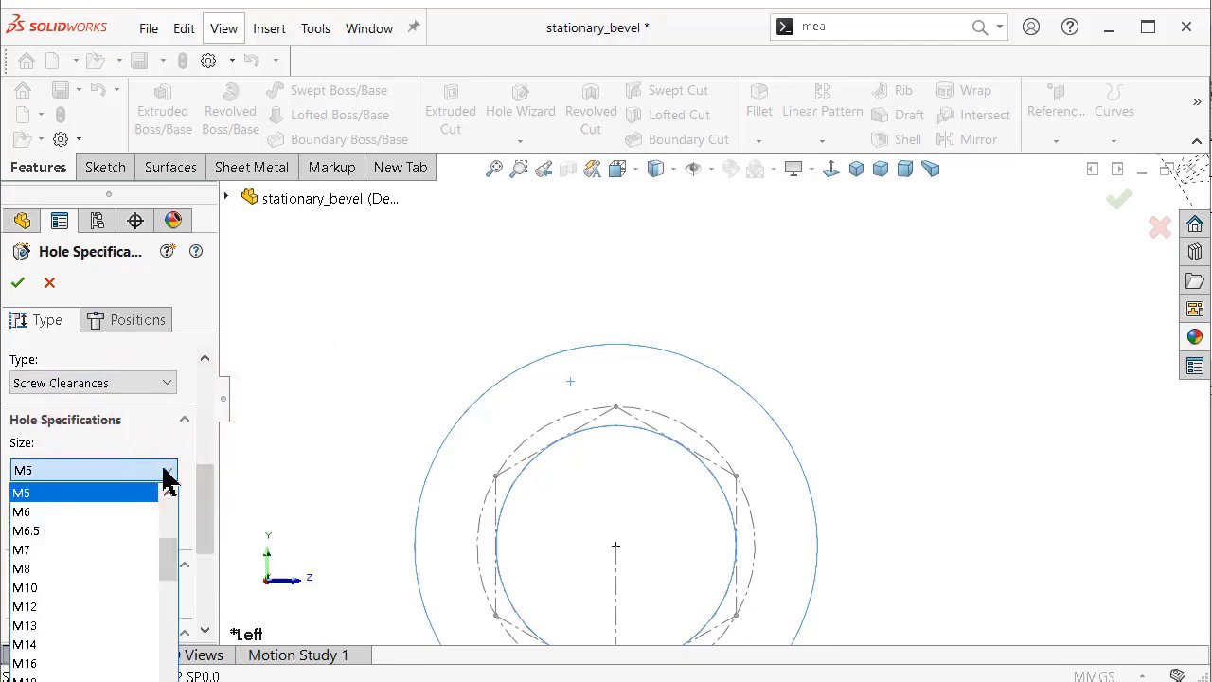
{"action": "left_click", "coordinate": [136, 532]}
{"action": "left_click_drag", "start_coordinate": [213, 515], "coordinate": [206, 557]}
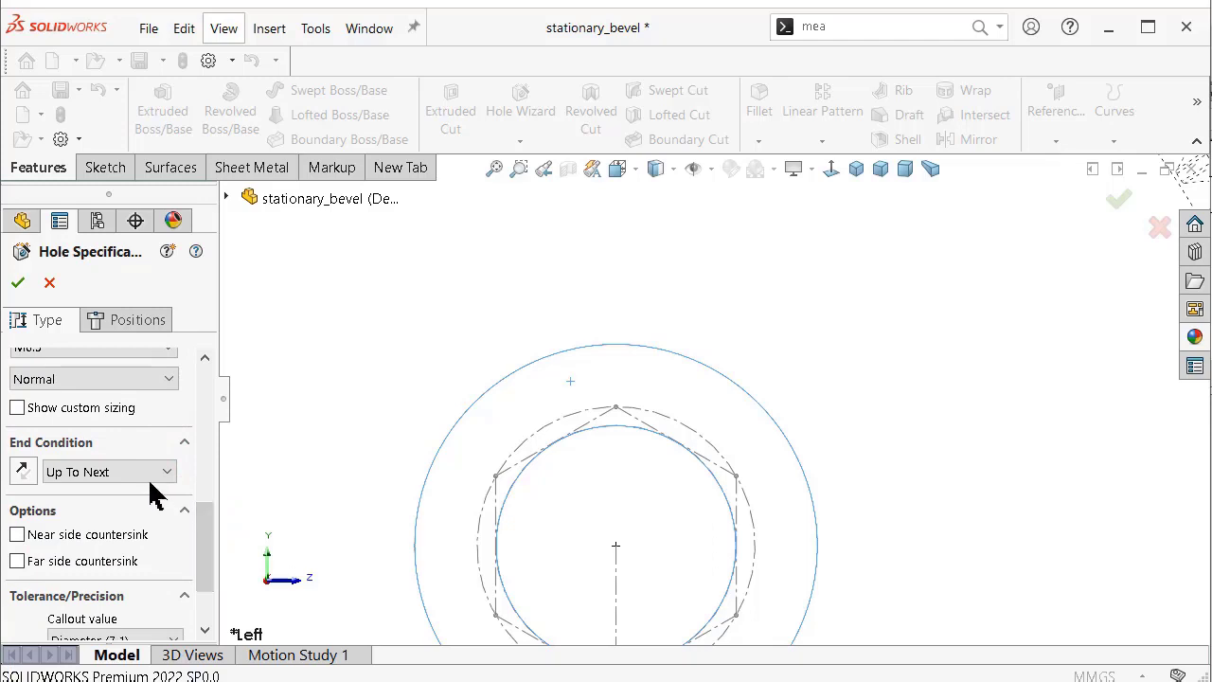
Make the hole Blind 35 mm deep and correct its size to M6.
{"action": "left_click", "coordinate": [151, 470]}
{"action": "left_click", "coordinate": [117, 493]}
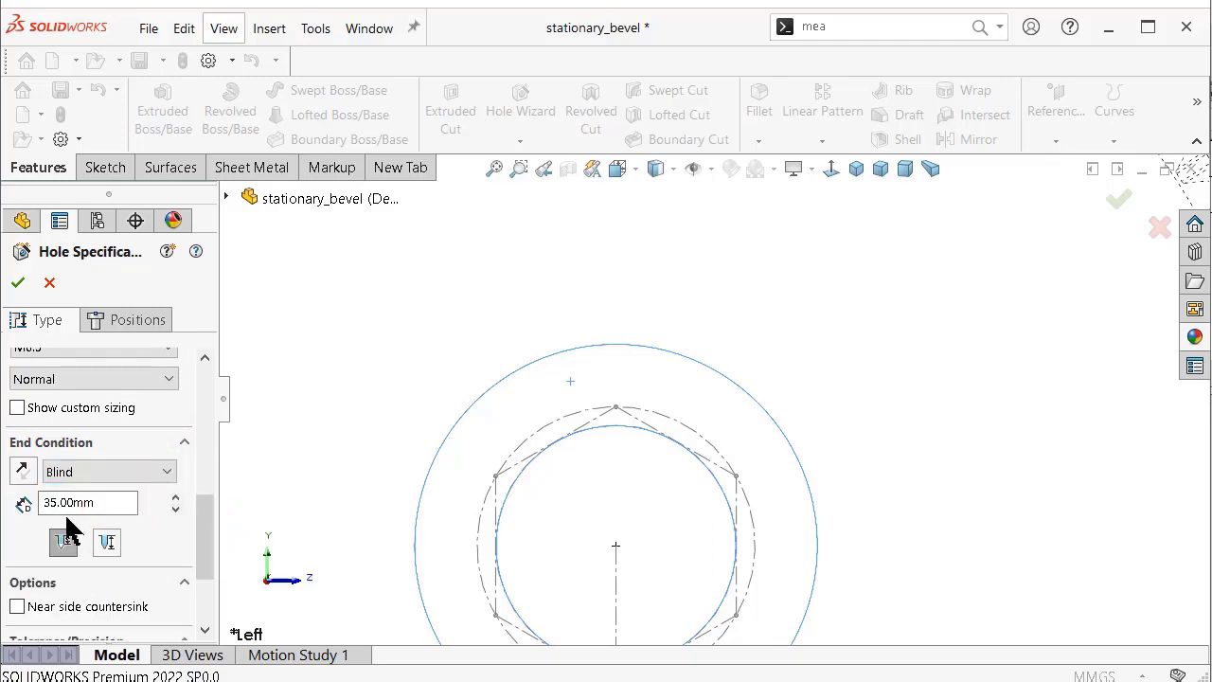
{"action": "mouse_move", "coordinate": [209, 533]}
{"action": "left_mouse_down"}
{"action": "mouse_move", "coordinate": [208, 565]}
{"action": "mouse_move", "coordinate": [212, 502]}
{"action": "mouse_move", "coordinate": [212, 568]}
{"action": "mouse_move", "coordinate": [220, 535]}
{"action": "left_mouse_up"}
{"action": "left_click", "coordinate": [126, 419]}
{"action": "left_click", "coordinate": [112, 445]}
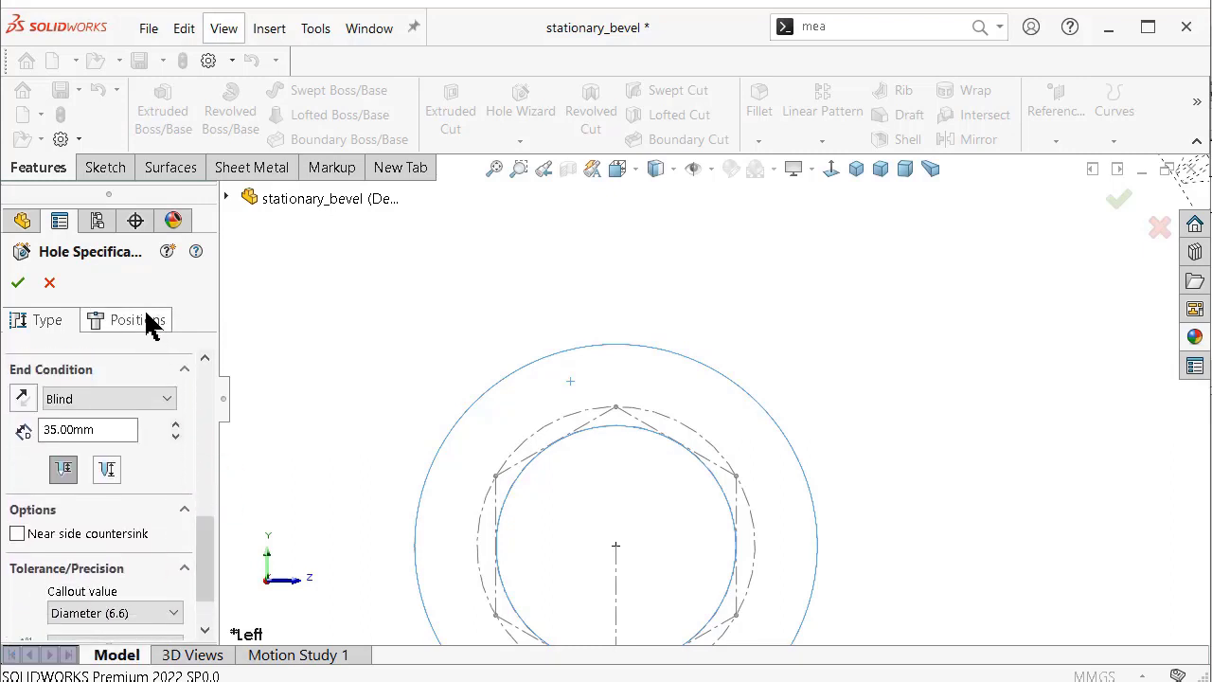
{"action": "left_click", "coordinate": [149, 319]}
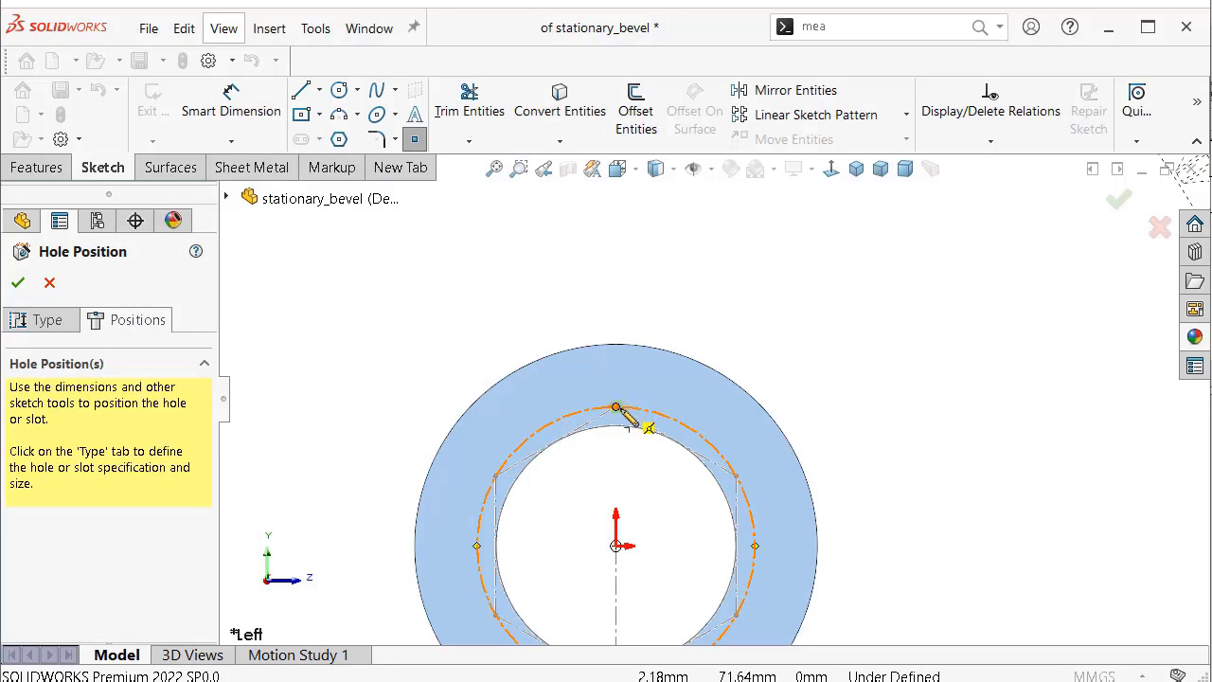
{"action": "scroll", "coordinate": [616, 407], "scroll_direction": "down", "scroll_amount": 3}
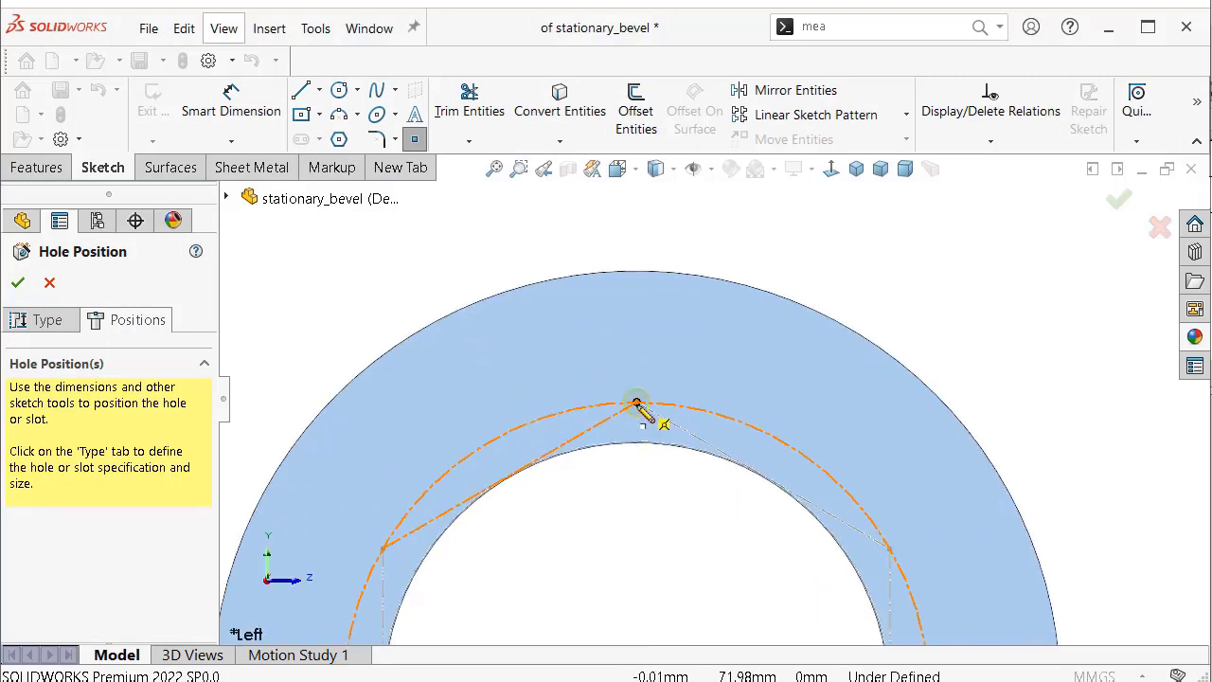
Place hole points at the top, upper-right and lower-right hexagon vertices.
{"action": "left_click", "coordinate": [636, 405]}
{"action": "left_click", "coordinate": [636, 405]}
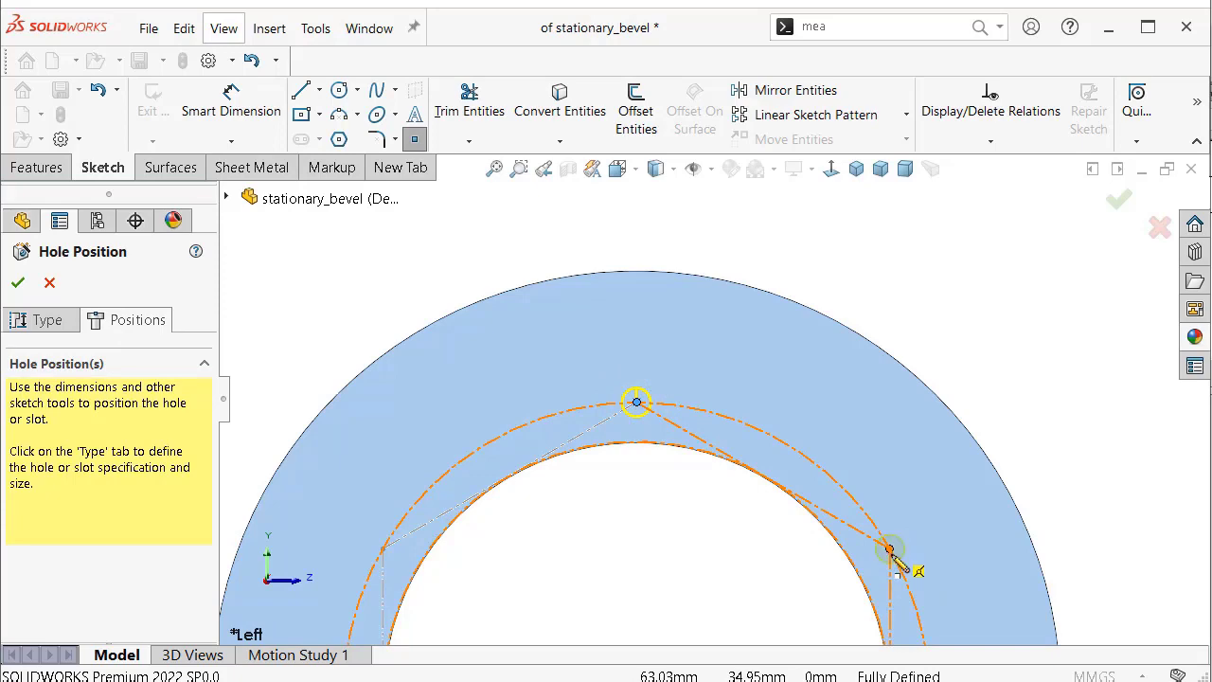
{"action": "left_click", "coordinate": [889, 550]}
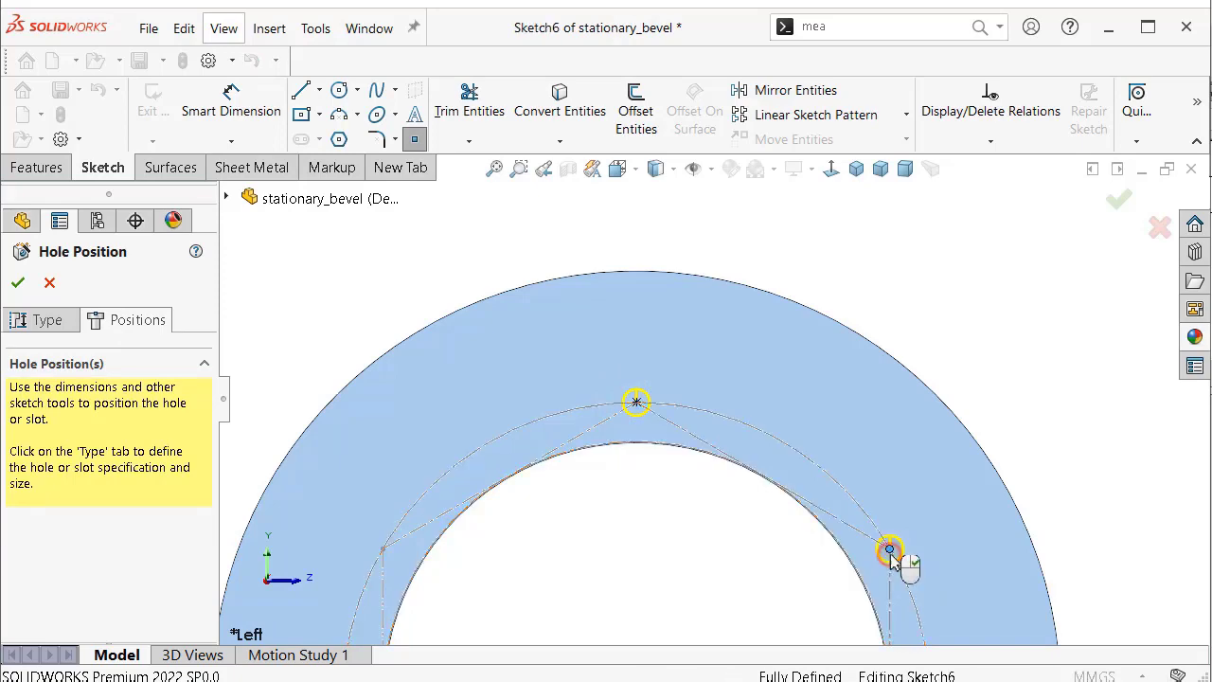
{"action": "scroll", "coordinate": [881, 568], "scroll_direction": "up", "scroll_amount": 2}
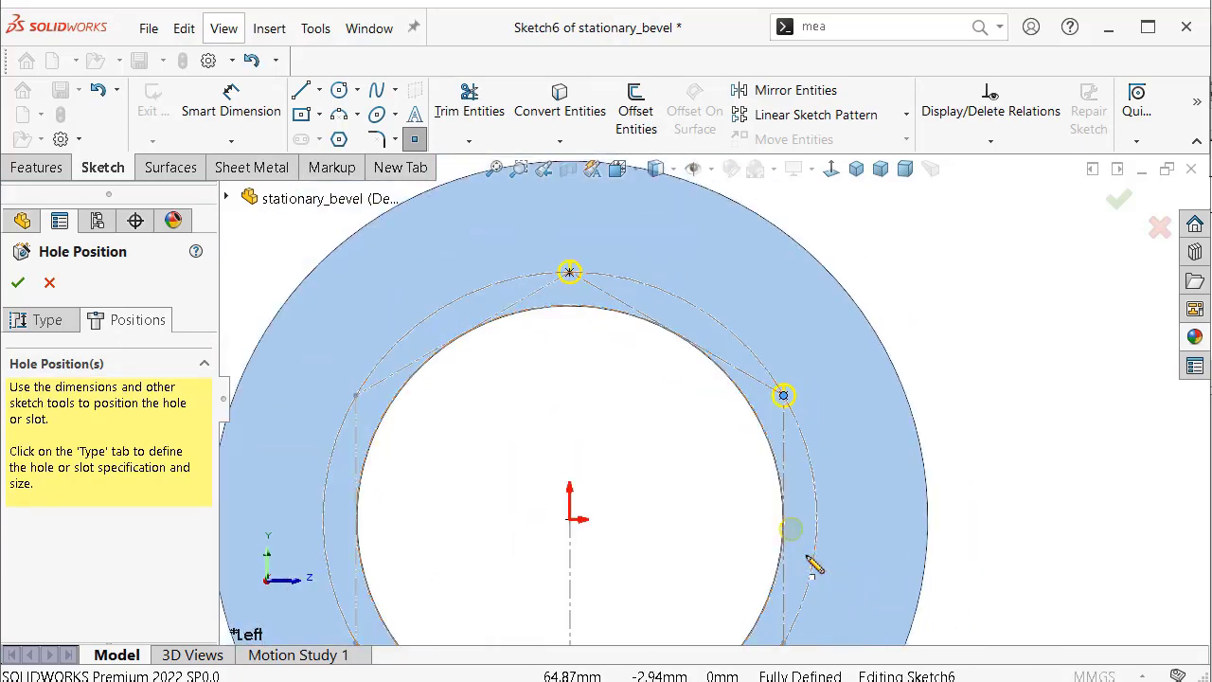
{"action": "scroll", "coordinate": [811, 564], "scroll_direction": "down", "scroll_amount": 2}
{"action": "left_click", "coordinate": [752, 603]}
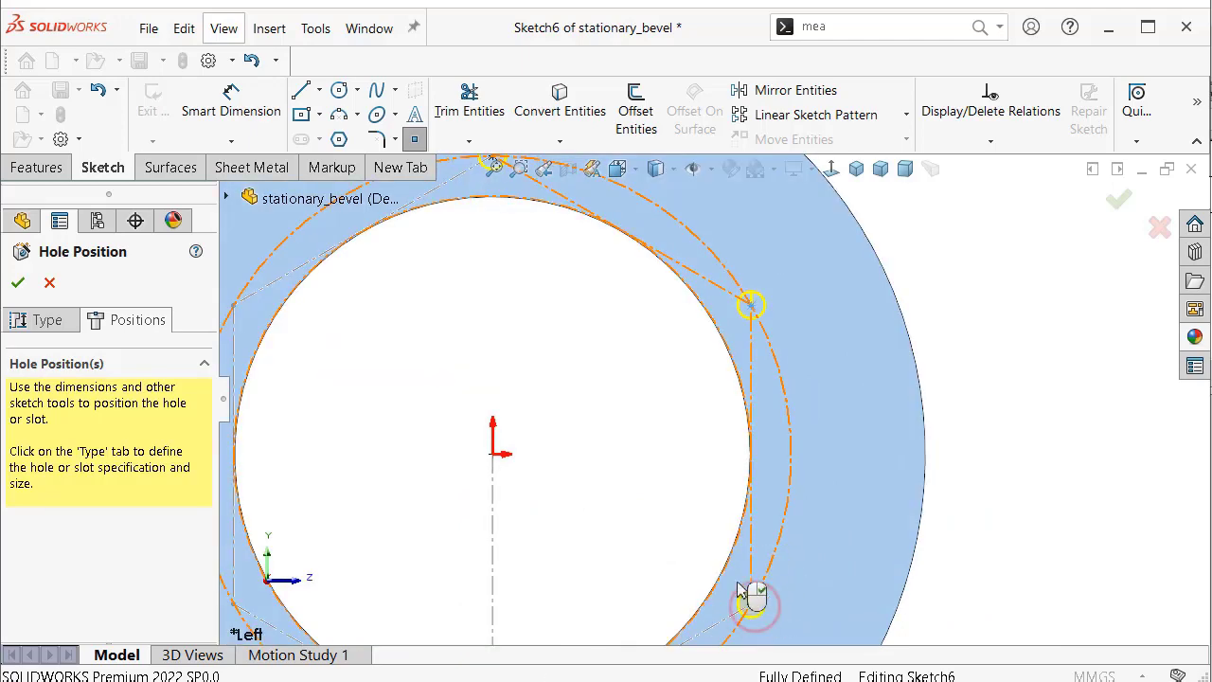
{"action": "scroll", "coordinate": [730, 573], "scroll_direction": "up", "scroll_amount": 1}
{"action": "scroll", "coordinate": [657, 571], "scroll_direction": "up", "scroll_amount": 1}
{"action": "scroll", "coordinate": [602, 581], "scroll_direction": "down", "scroll_amount": 1}
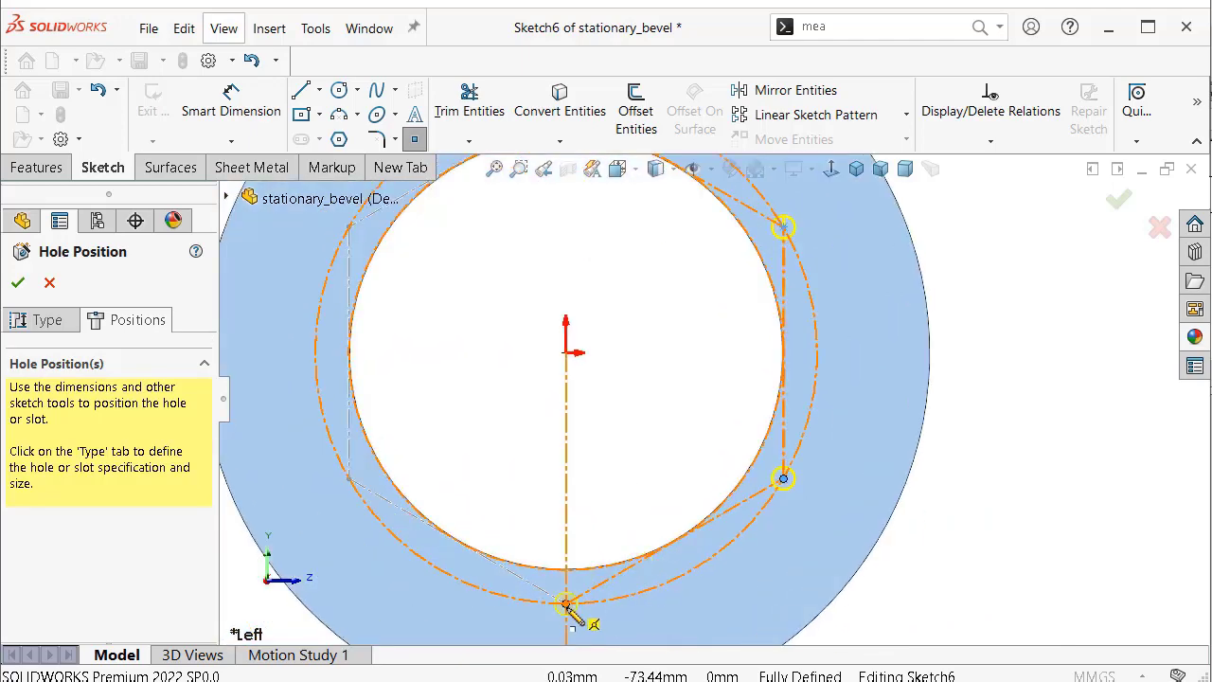
Place holes at the lower-left and upper-left vertices and commit M6 Clearance Hole1.
{"action": "left_click", "coordinate": [348, 479]}
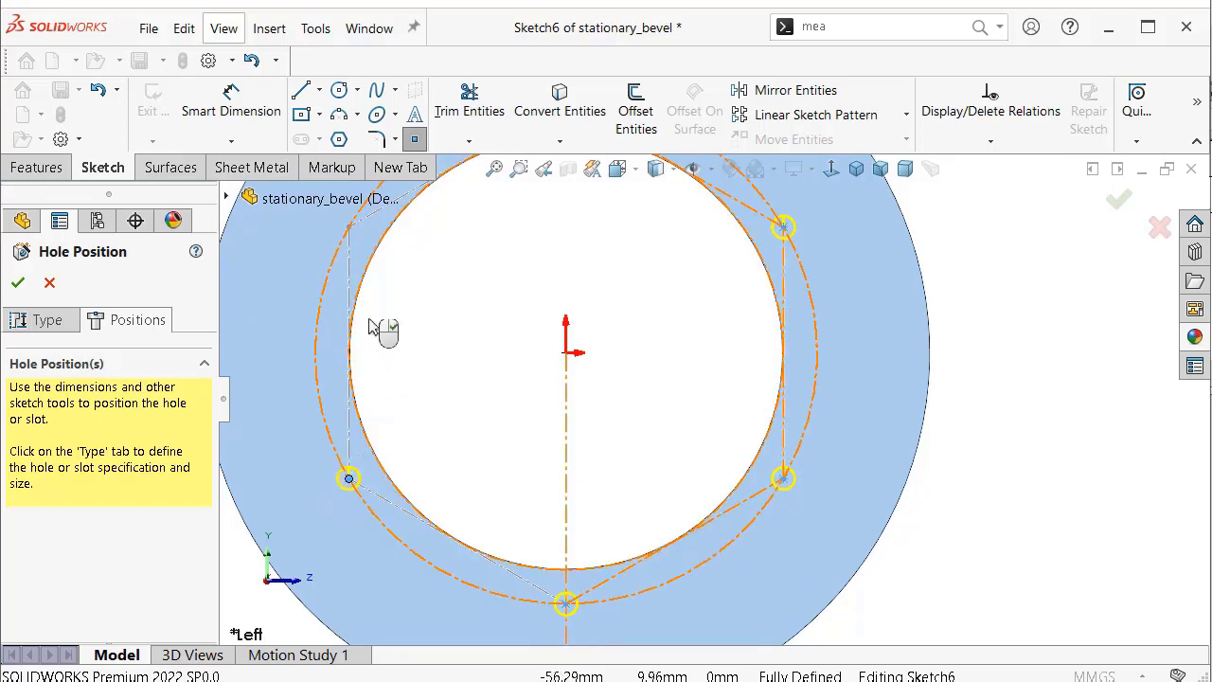
{"action": "key", "text": "z"}
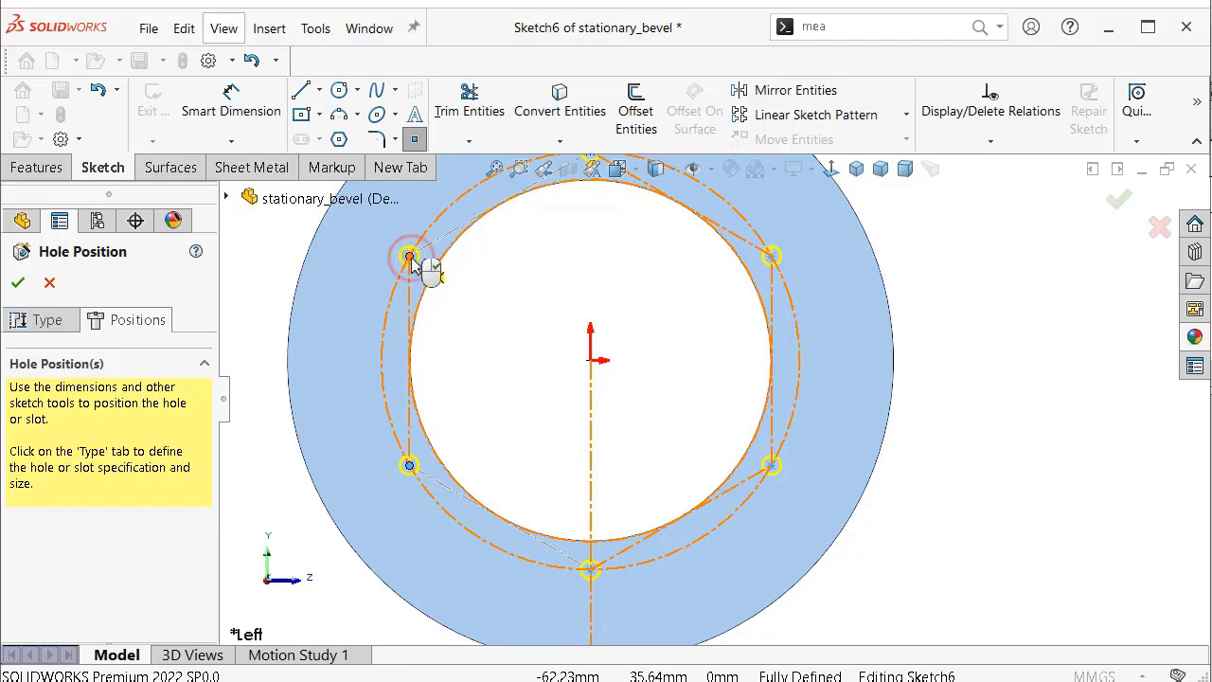
{"action": "left_click", "coordinate": [409, 257]}
{"action": "middle_click_drag", "start_coordinate": [793, 343], "coordinate": [753, 339]}
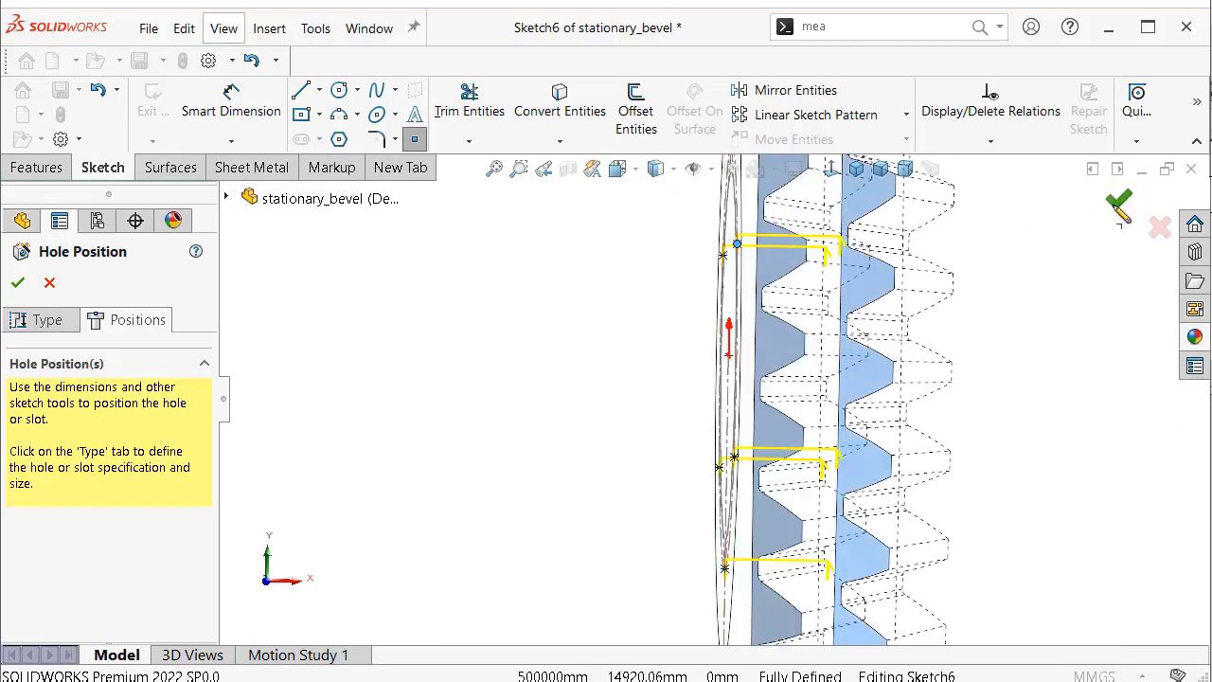
{"action": "left_click", "coordinate": [1117, 203]}
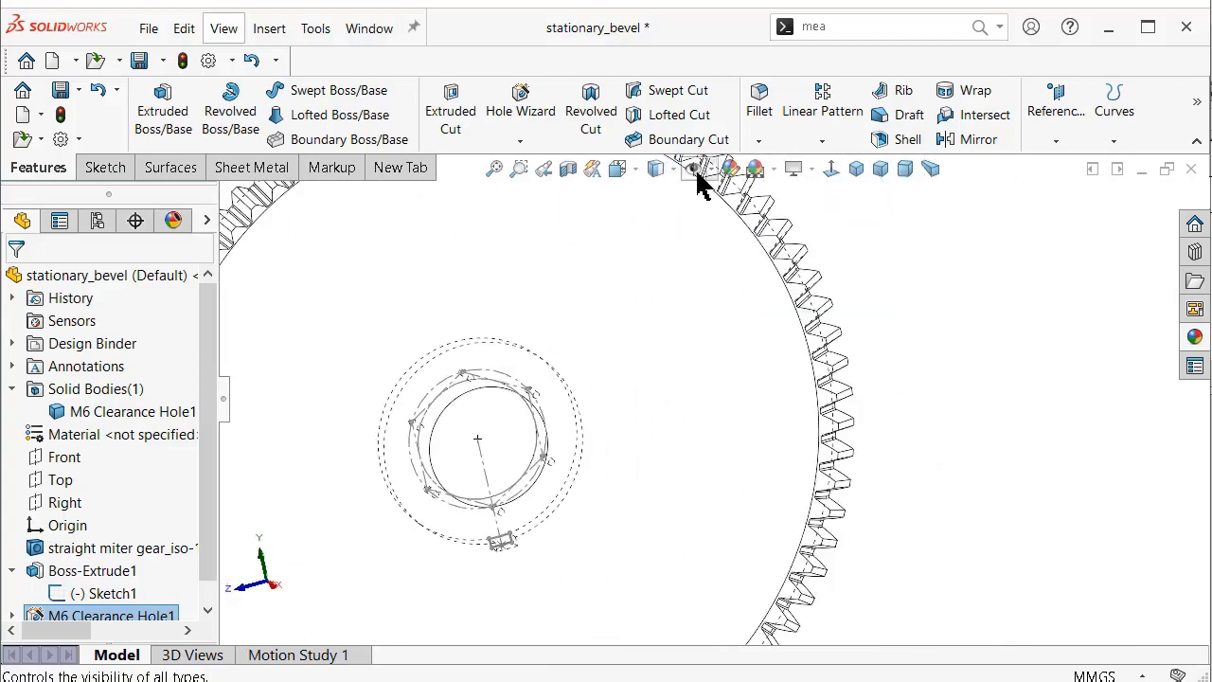
Switch to Shaded with Edges, orbit to the hub ring, and select its front face.
{"action": "left_click", "coordinate": [663, 171]}
{"action": "left_click", "coordinate": [662, 193]}
{"action": "scroll", "coordinate": [862, 324], "scroll_direction": "up", "scroll_amount": 2}
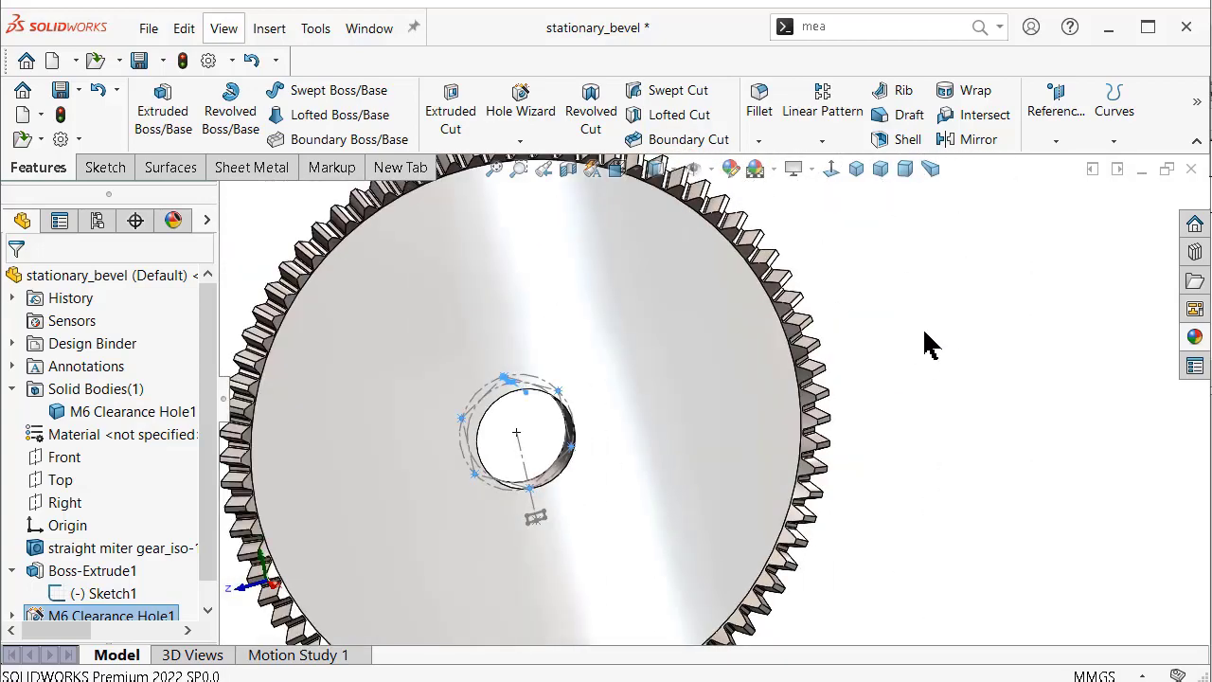
{"action": "middle_click_drag", "start_coordinate": [928, 331], "coordinate": [882, 367]}
{"action": "key", "text": "ctrl+8"}
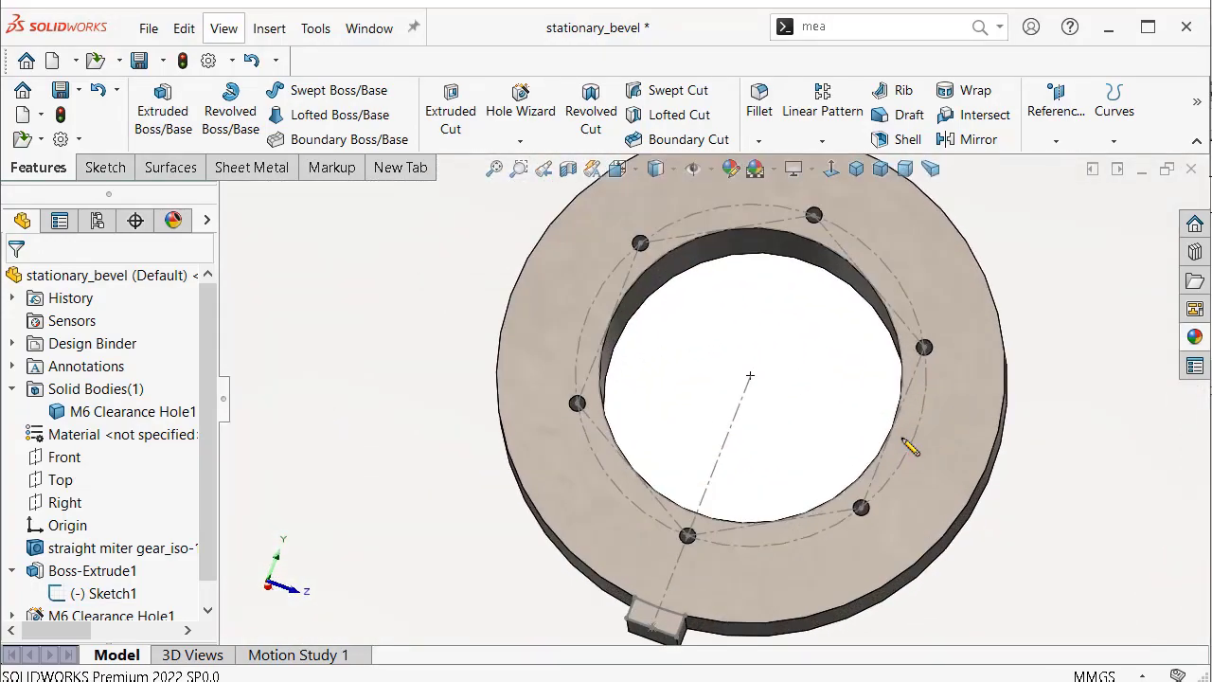
{"action": "mouse_move", "coordinate": [933, 481]}
{"action": "middle_mouse_down"}
{"action": "mouse_move", "coordinate": [901, 468]}
{"action": "mouse_move", "coordinate": [914, 455]}
{"action": "middle_mouse_up"}
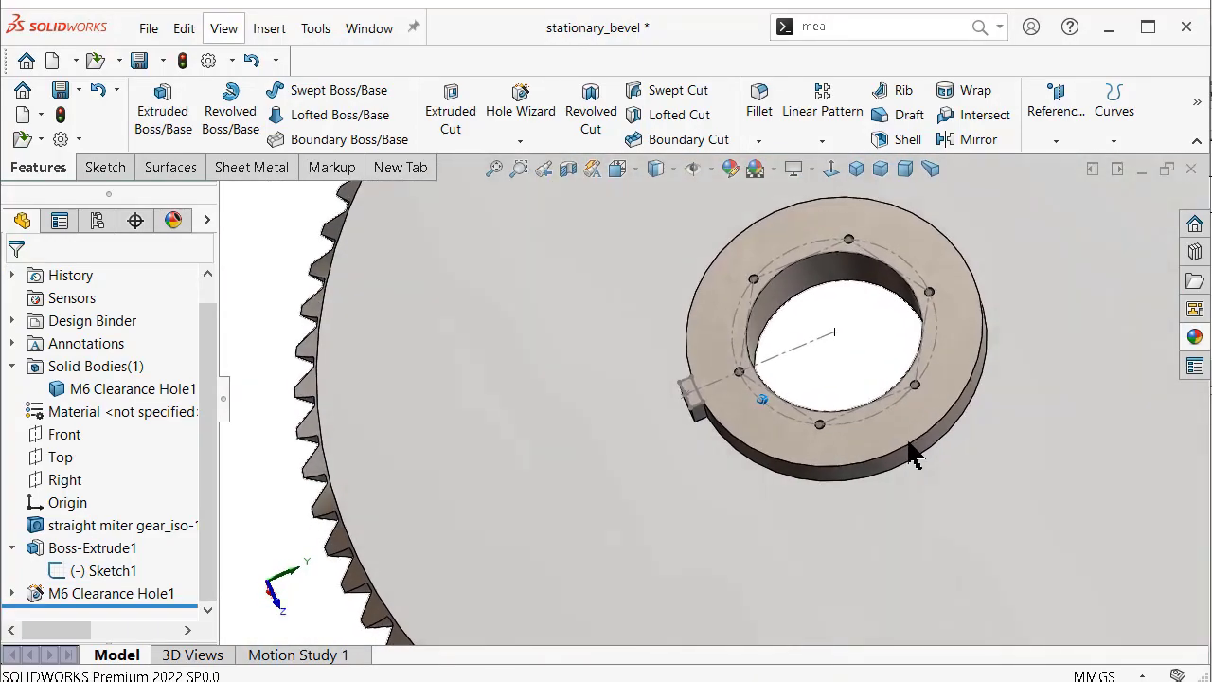
{"action": "left_click", "coordinate": [953, 348]}
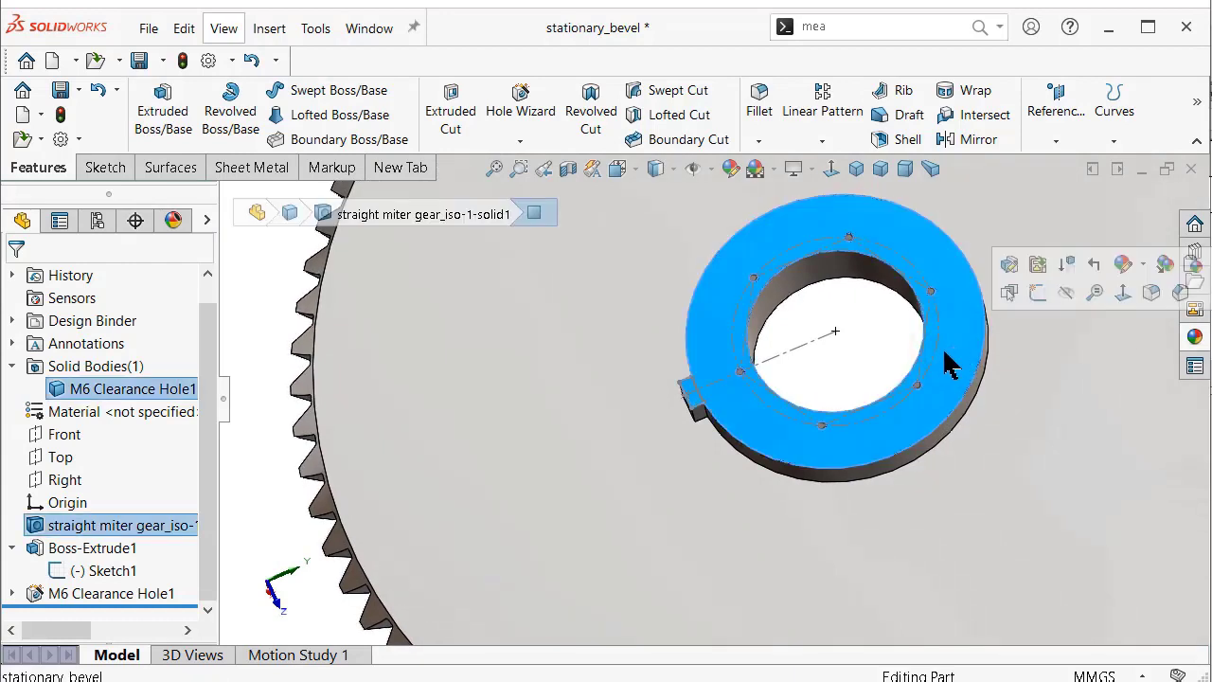
Sketch the text 'STATIONARY' along Arc5@Sketch1 on the ring face as Sketch7, then exit.
{"action": "left_click", "coordinate": [1038, 292]}
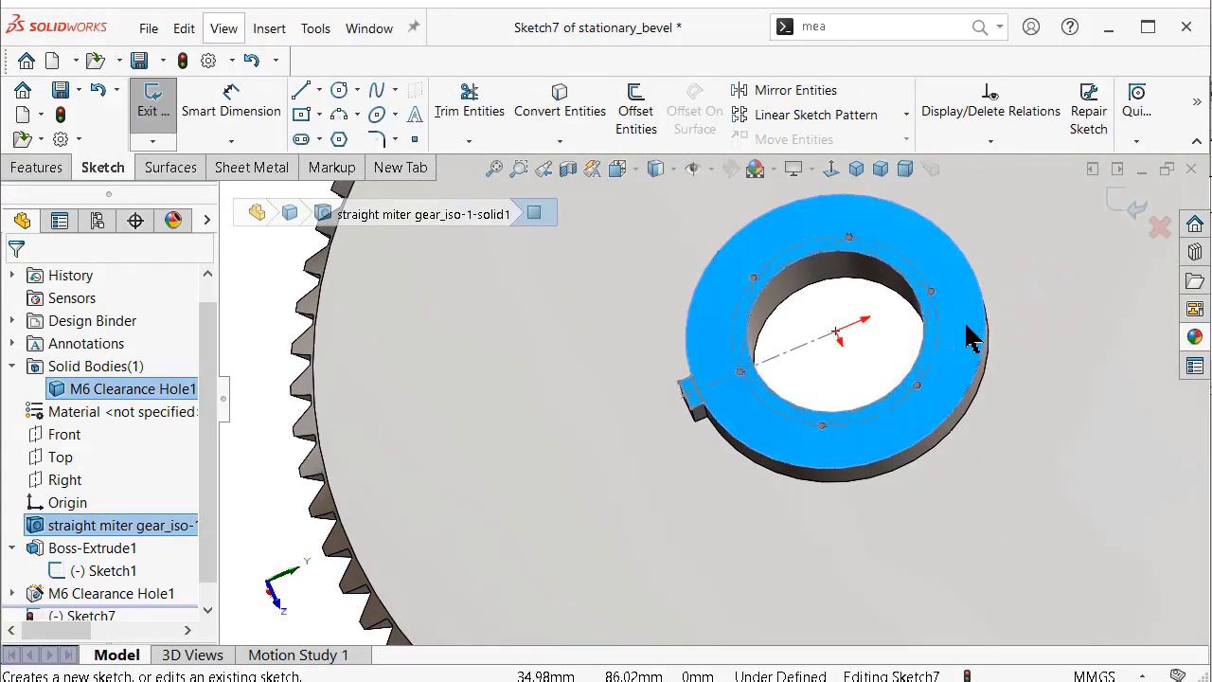
{"action": "left_click", "coordinate": [410, 118]}
{"action": "left_click", "coordinate": [911, 274]}
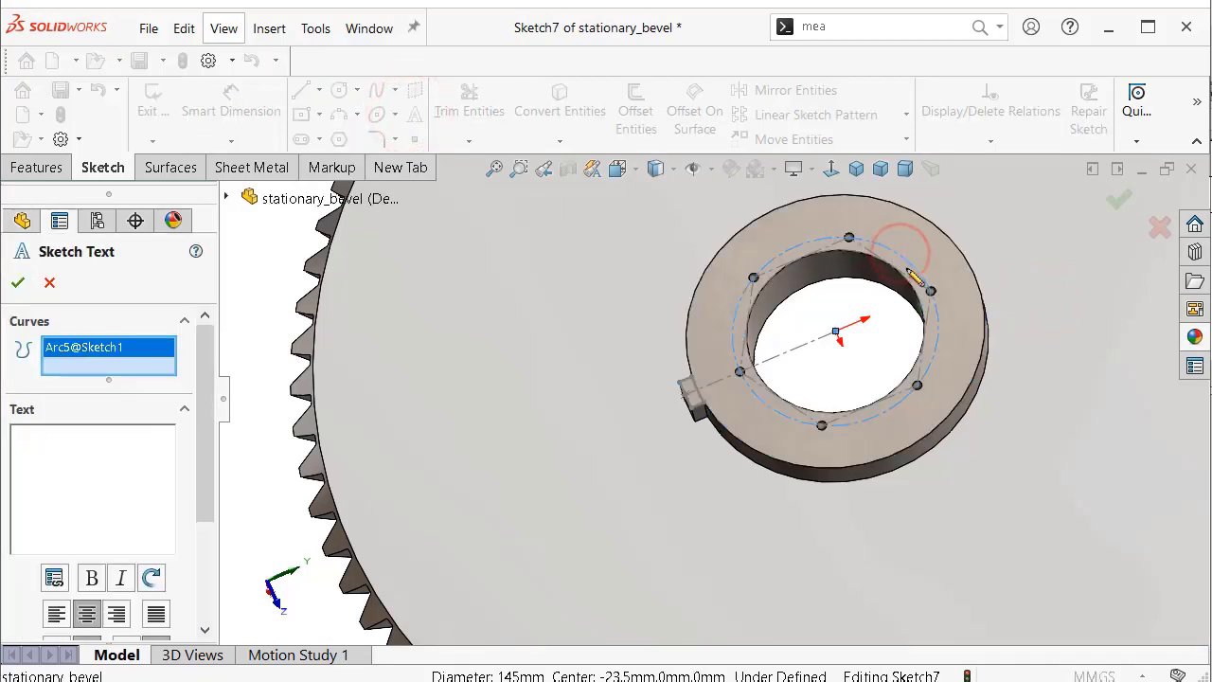
{"action": "left_click", "coordinate": [831, 168]}
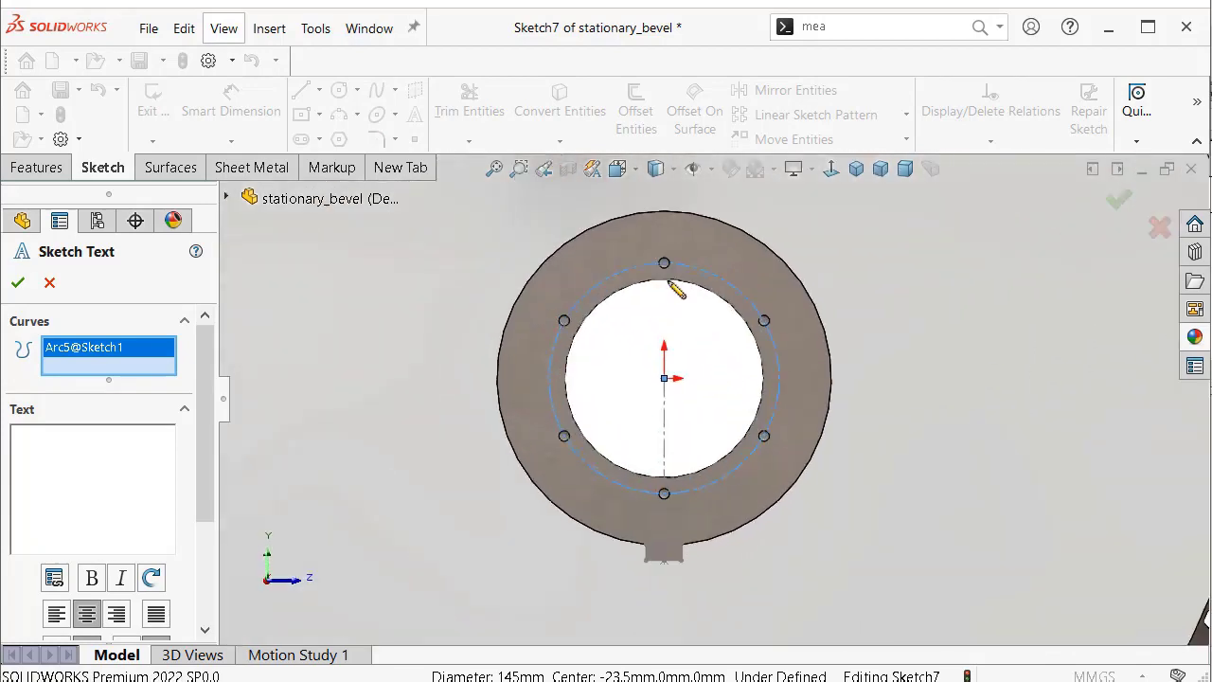
{"action": "scroll", "coordinate": [672, 281], "scroll_direction": "down", "scroll_amount": 4}
{"action": "type", "text": "STATIONAR"}
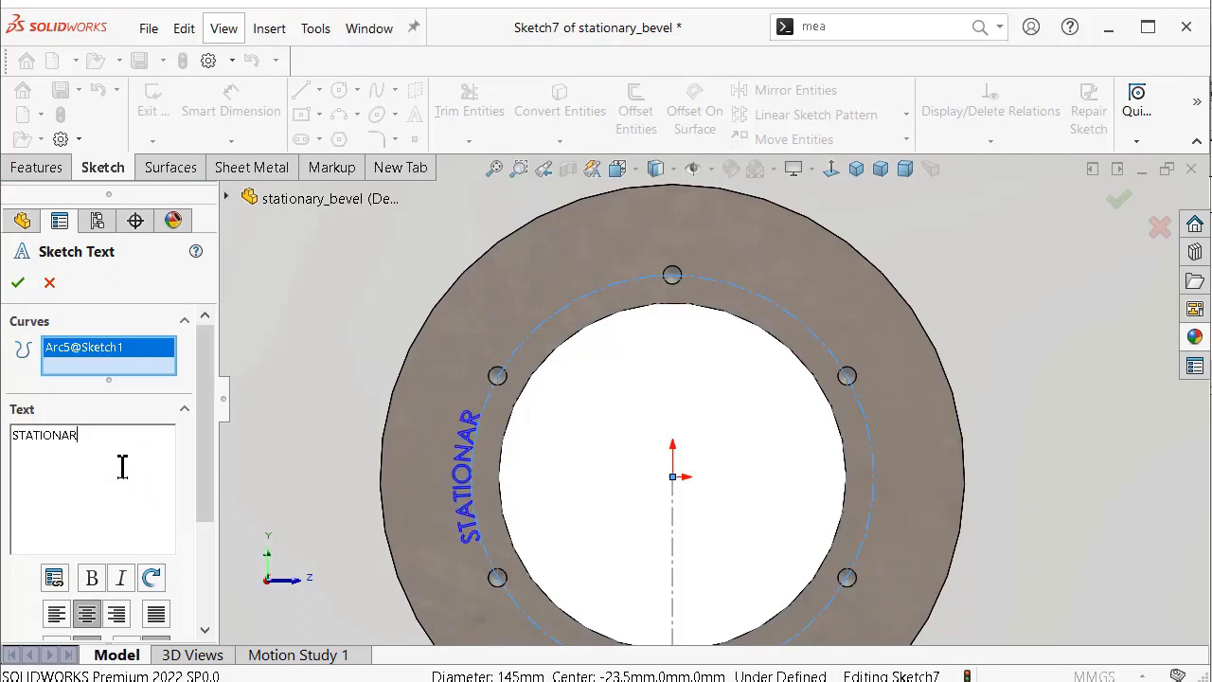
{"action": "type", "text": "Y"}
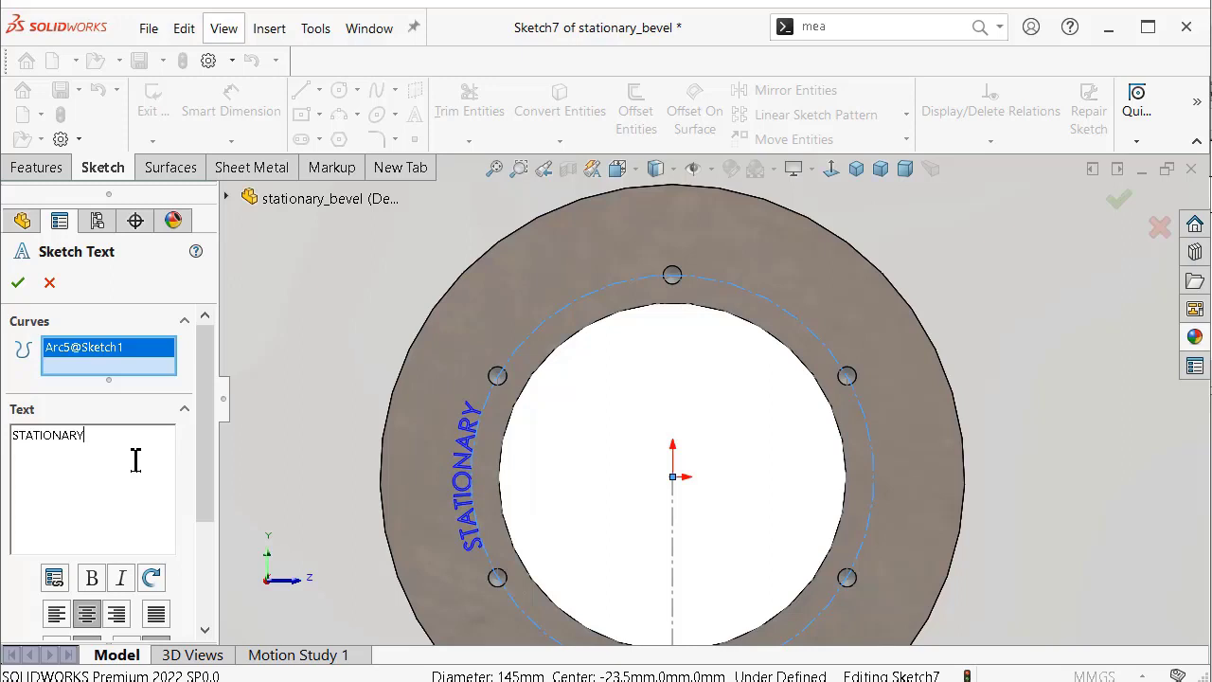
{"action": "left_click", "coordinate": [21, 281]}
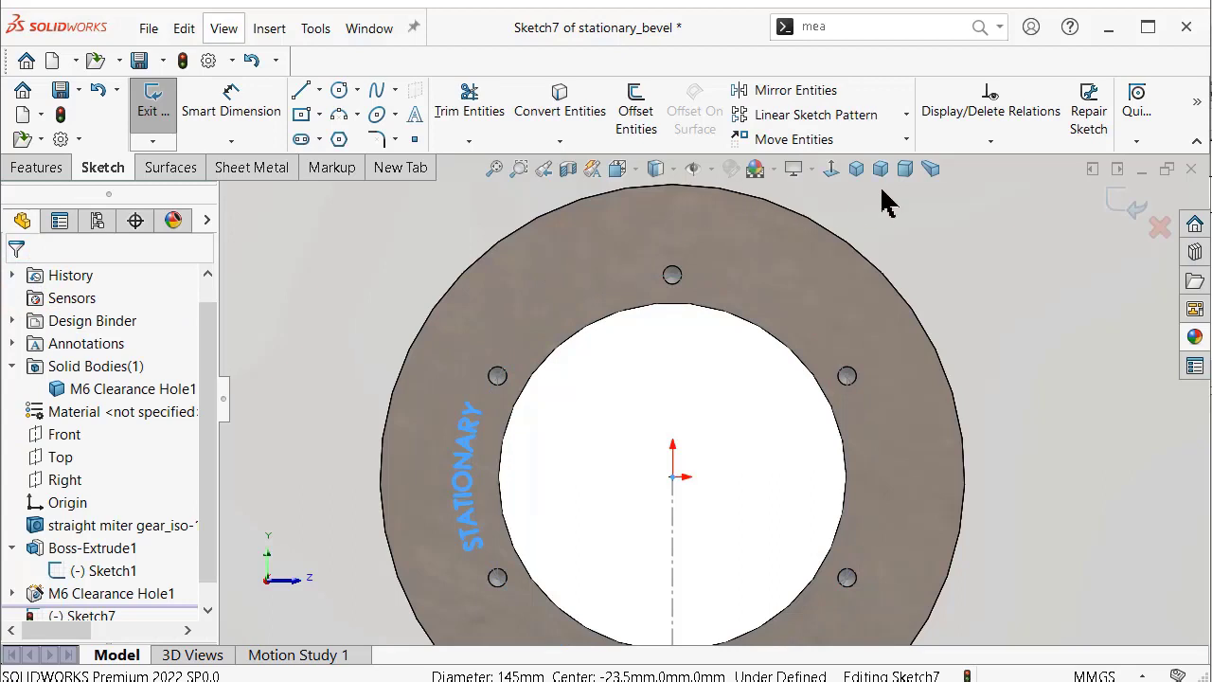
{"action": "left_click", "coordinate": [43, 169]}
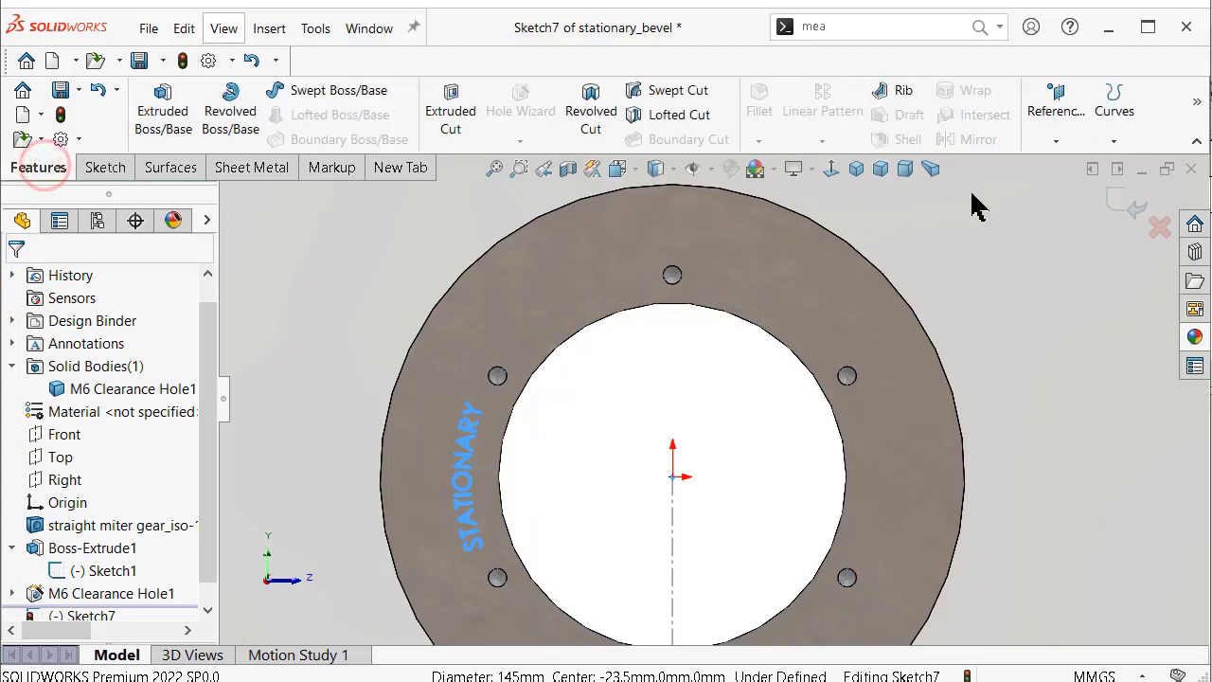
{"action": "left_click", "coordinate": [1119, 199]}
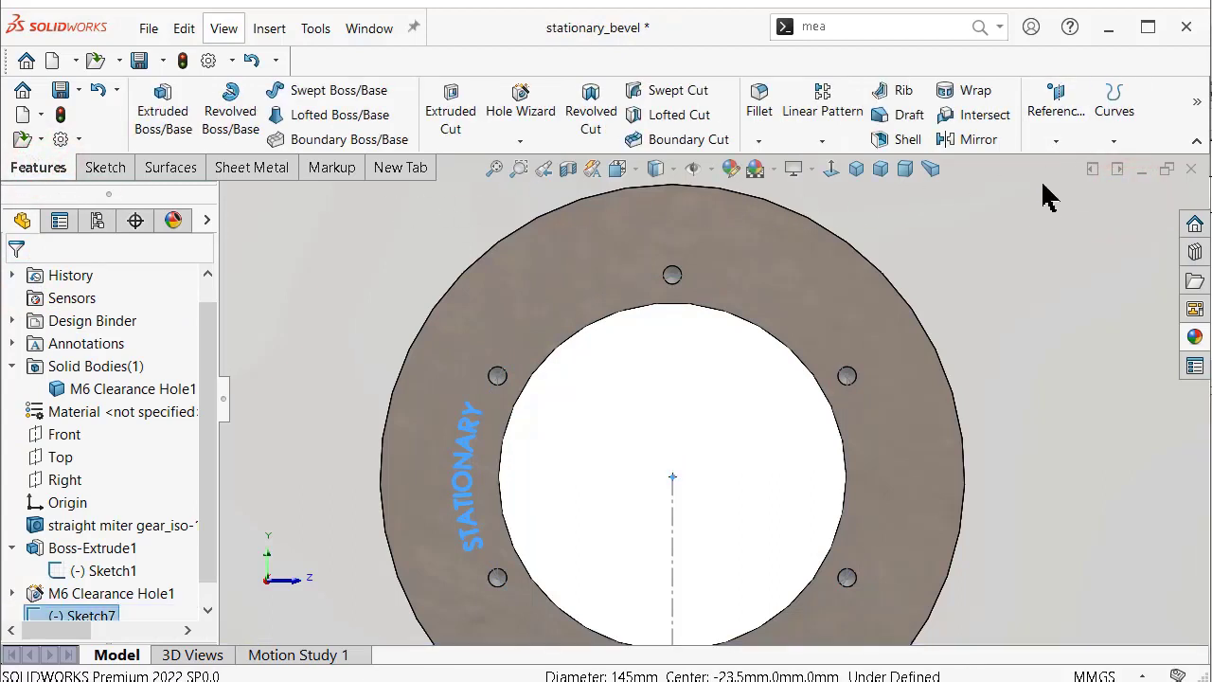
Create Wrap1 as a Scribe of Sketch7's STATIONARY text onto the hub ring face.
{"action": "left_click", "coordinate": [1049, 114]}
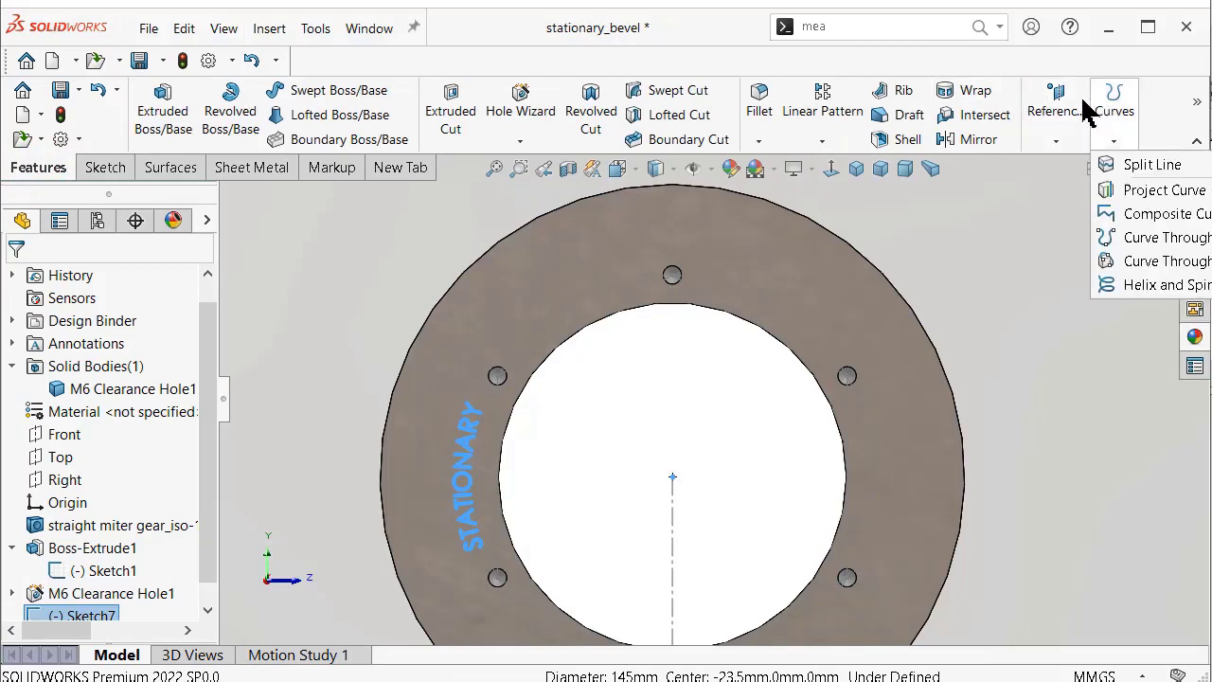
{"action": "left_click", "coordinate": [971, 90]}
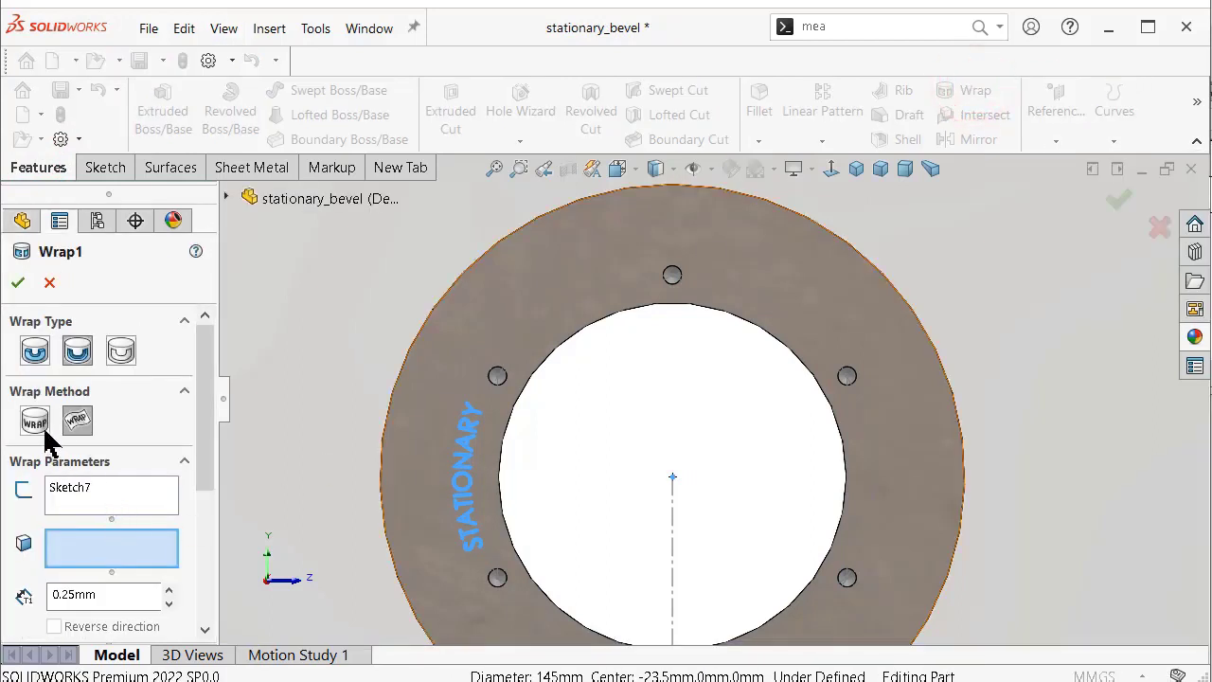
{"action": "left_click", "coordinate": [120, 351]}
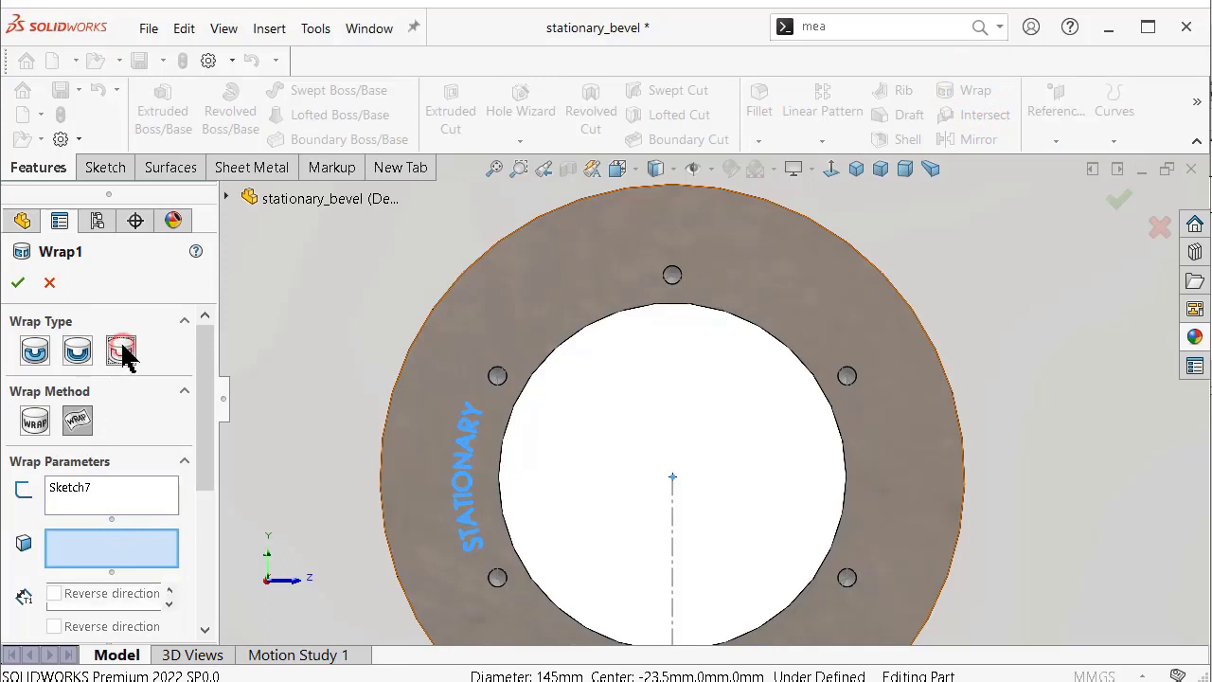
{"action": "left_click_drag", "start_coordinate": [208, 373], "coordinate": [214, 402]}
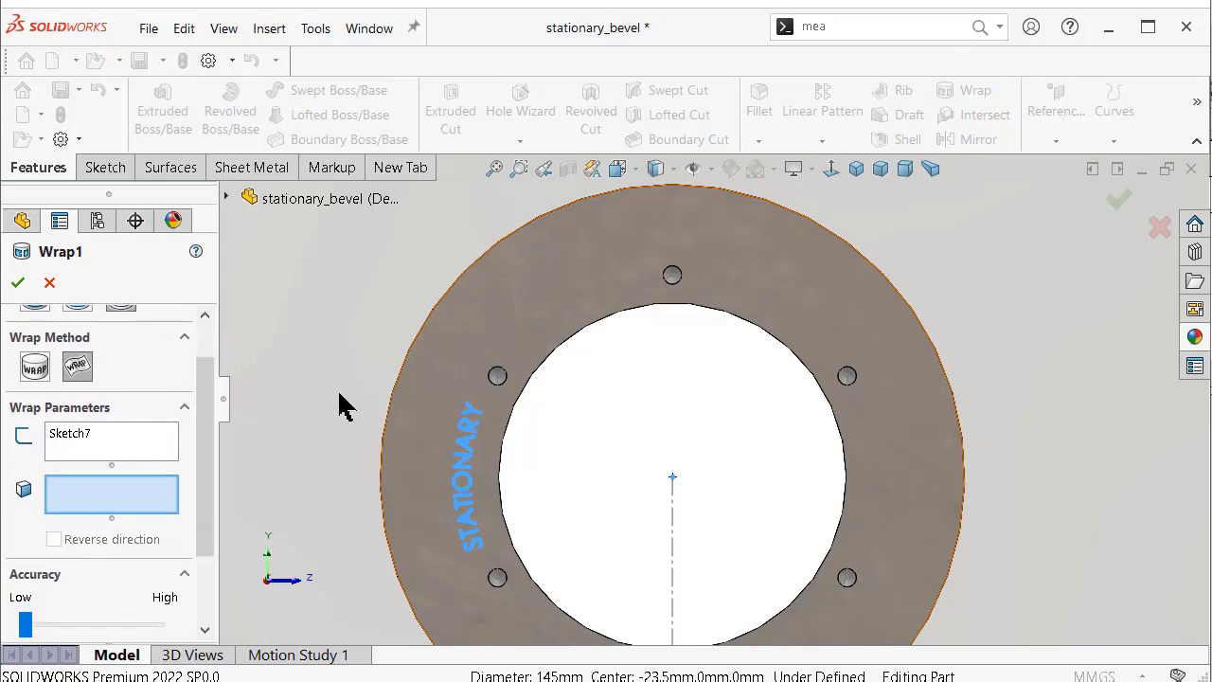
{"action": "left_click", "coordinate": [478, 346]}
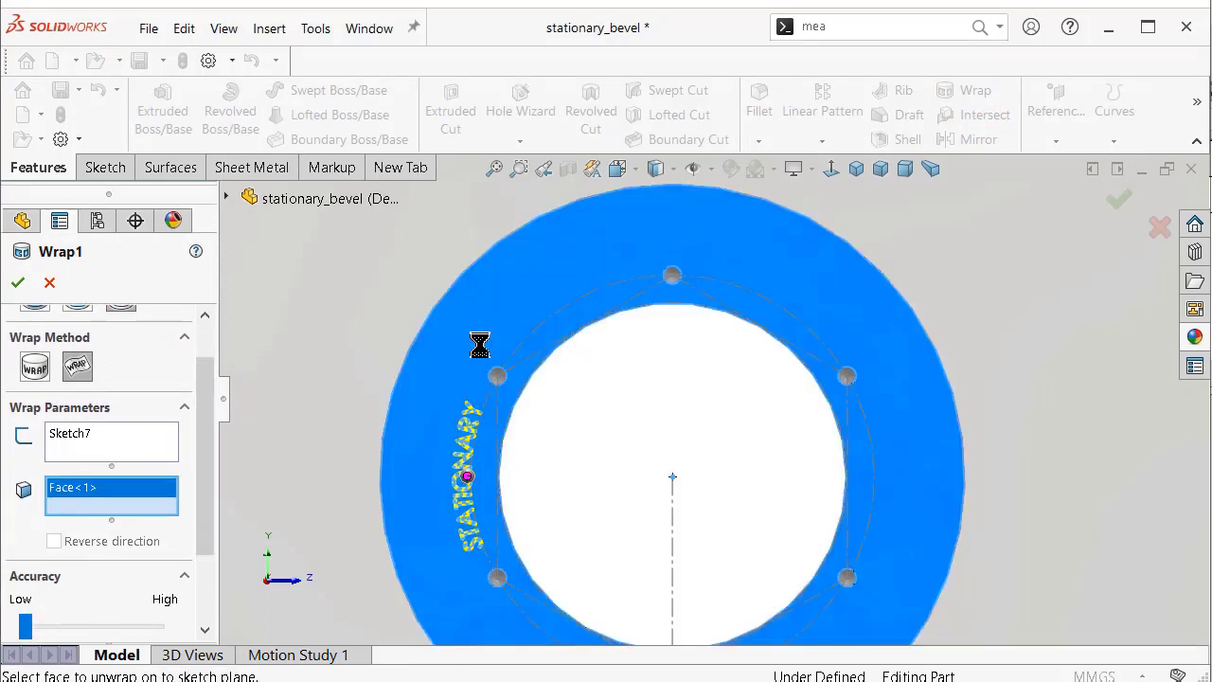
{"action": "key", "text": "Return"}
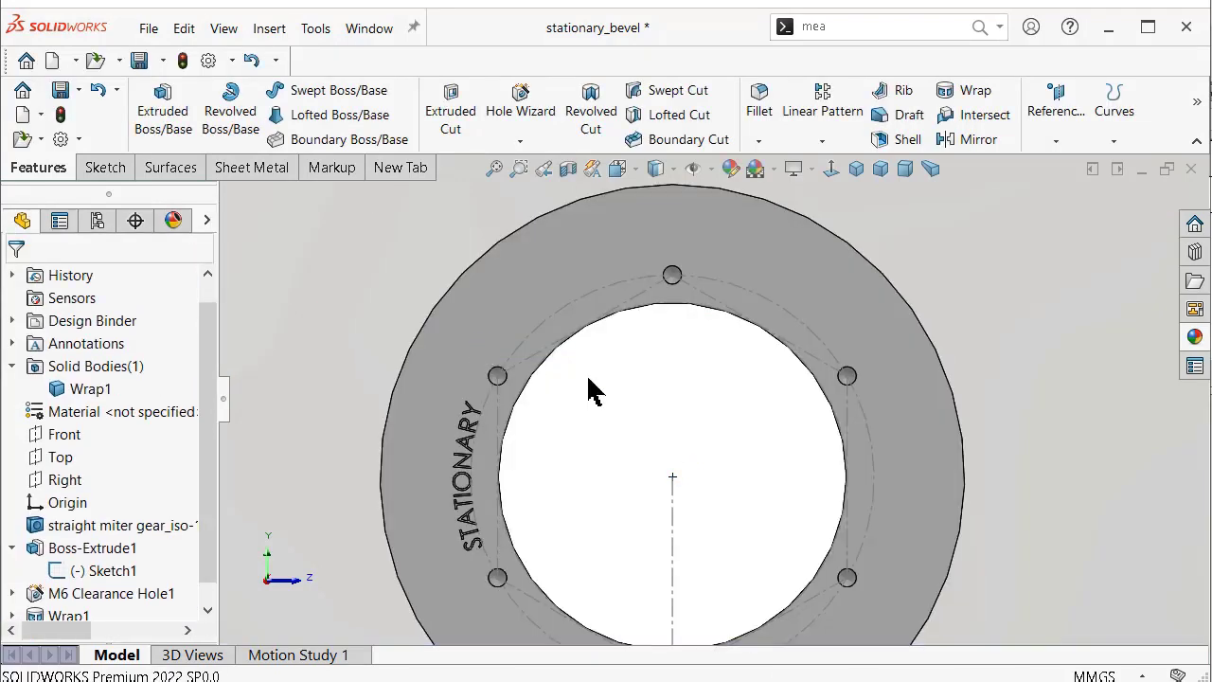
Hide the hole-circle sketch Sketch1.
{"action": "scroll", "coordinate": [846, 403], "scroll_direction": "up", "scroll_amount": 1}
{"action": "left_click", "coordinate": [811, 363]}
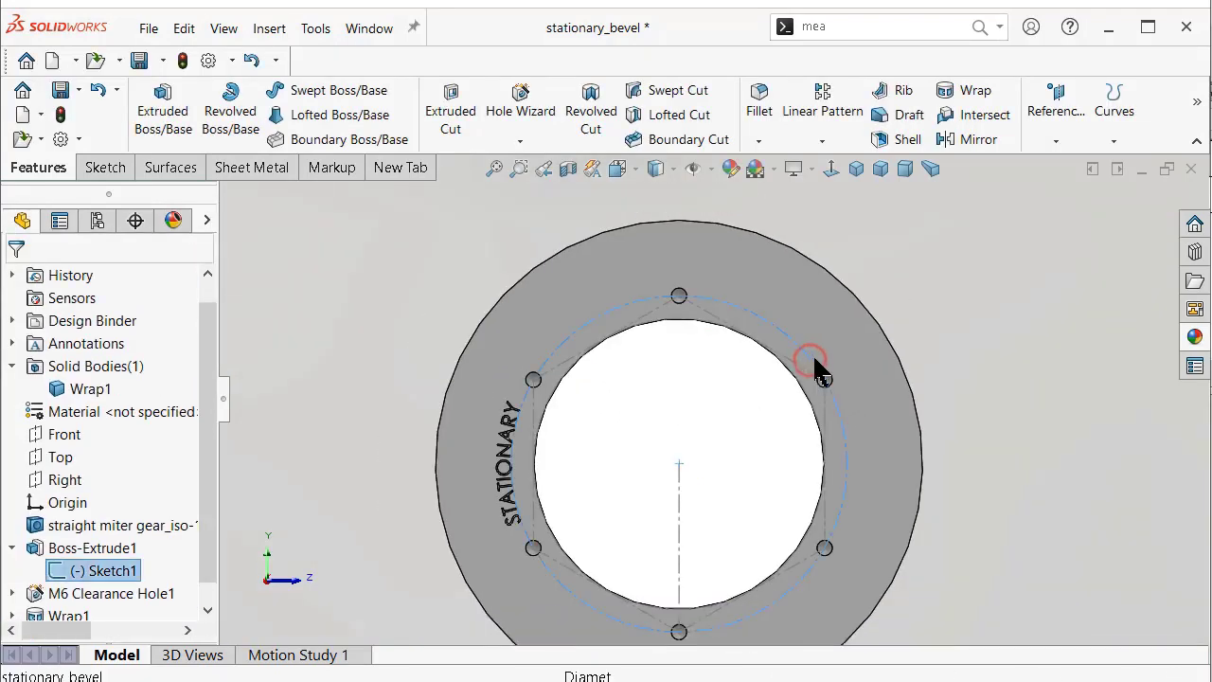
{"action": "left_click", "coordinate": [891, 302]}
{"action": "scroll", "coordinate": [800, 355], "scroll_direction": "up", "scroll_amount": 3}
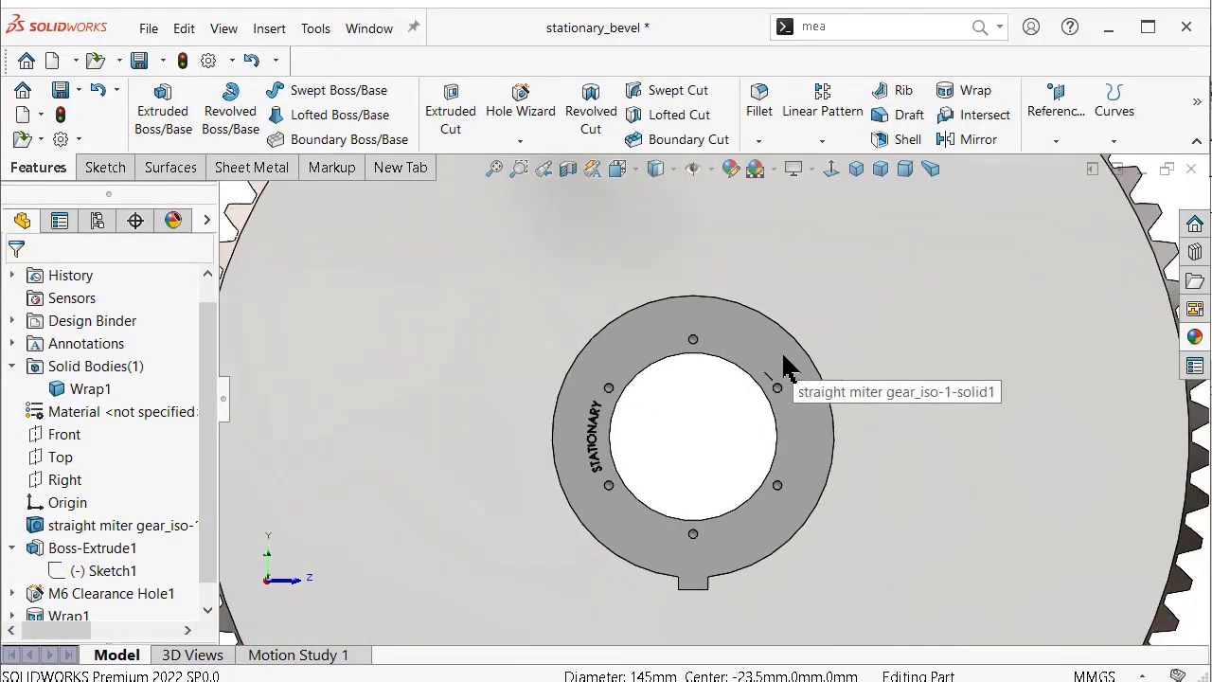
{"action": "scroll", "coordinate": [781, 350], "scroll_direction": "up", "scroll_amount": 2}
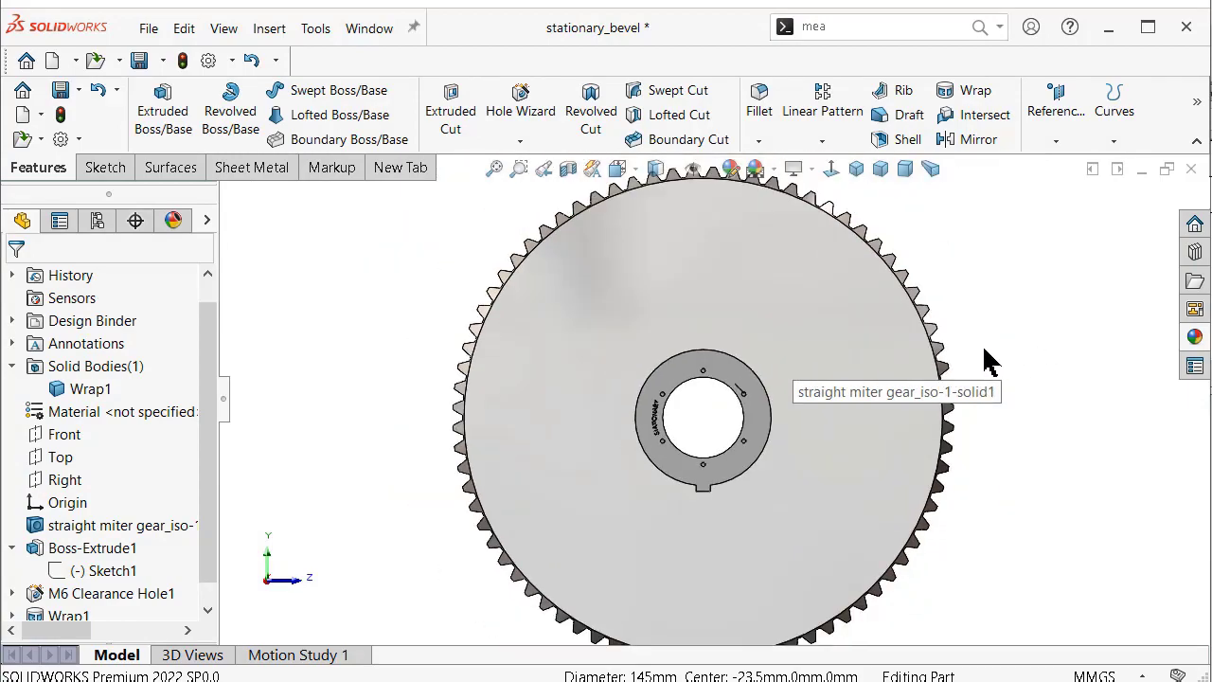
{"action": "mouse_move", "coordinate": [987, 360]}
{"action": "middle_mouse_down"}
{"action": "mouse_move", "coordinate": [919, 400]}
{"action": "mouse_move", "coordinate": [839, 346]}
{"action": "mouse_move", "coordinate": [905, 417]}
{"action": "middle_mouse_up"}
Spin the gear around, then review it in Normal To, Trimetric and Dimetric views.
{"action": "key", "text": "Left"}
{"action": "key", "text": "Left"}
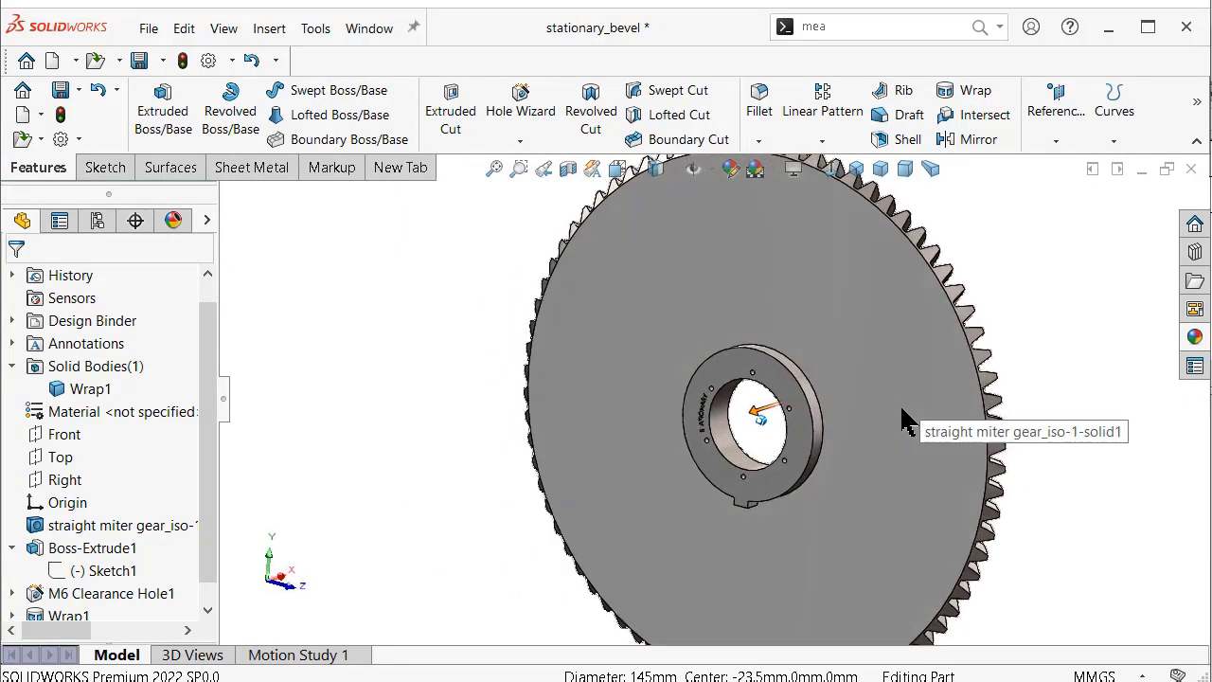
{"action": "key", "text": "Left"}
{"action": "key", "text": "Left"}
{"action": "key", "text": "Left"}
{"action": "key", "text": "Left"}
{"action": "key", "text": "Left"}
{"action": "key", "text": "Left"}
{"action": "key", "text": "Left"}
{"action": "key", "text": "Left"}
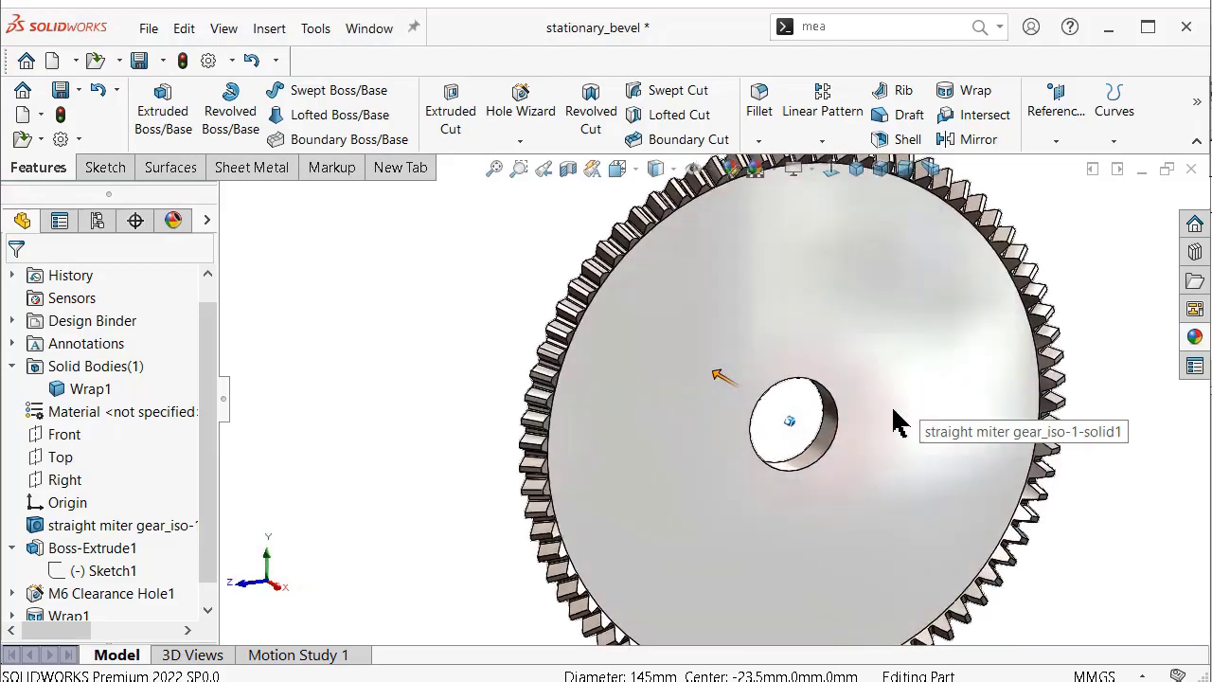
{"action": "key", "text": "Left"}
{"action": "key", "text": "Left"}
{"action": "key", "text": "Left"}
{"action": "key", "text": "Left"}
{"action": "key", "text": "Left"}
{"action": "key", "text": "Left"}
{"action": "key", "text": "Left"}
{"action": "key", "text": "Left"}
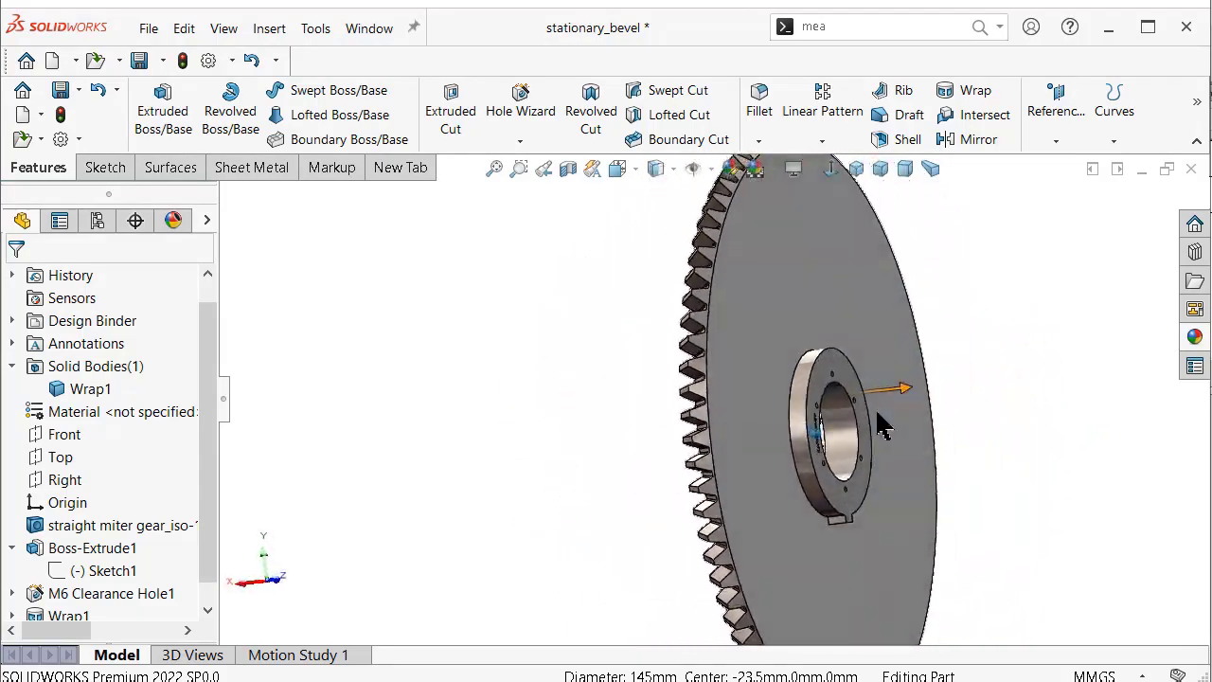
{"action": "key", "text": "Left"}
{"action": "key", "text": "Left"}
{"action": "key", "text": "Left"}
{"action": "key", "text": "Left"}
{"action": "key", "text": "Left"}
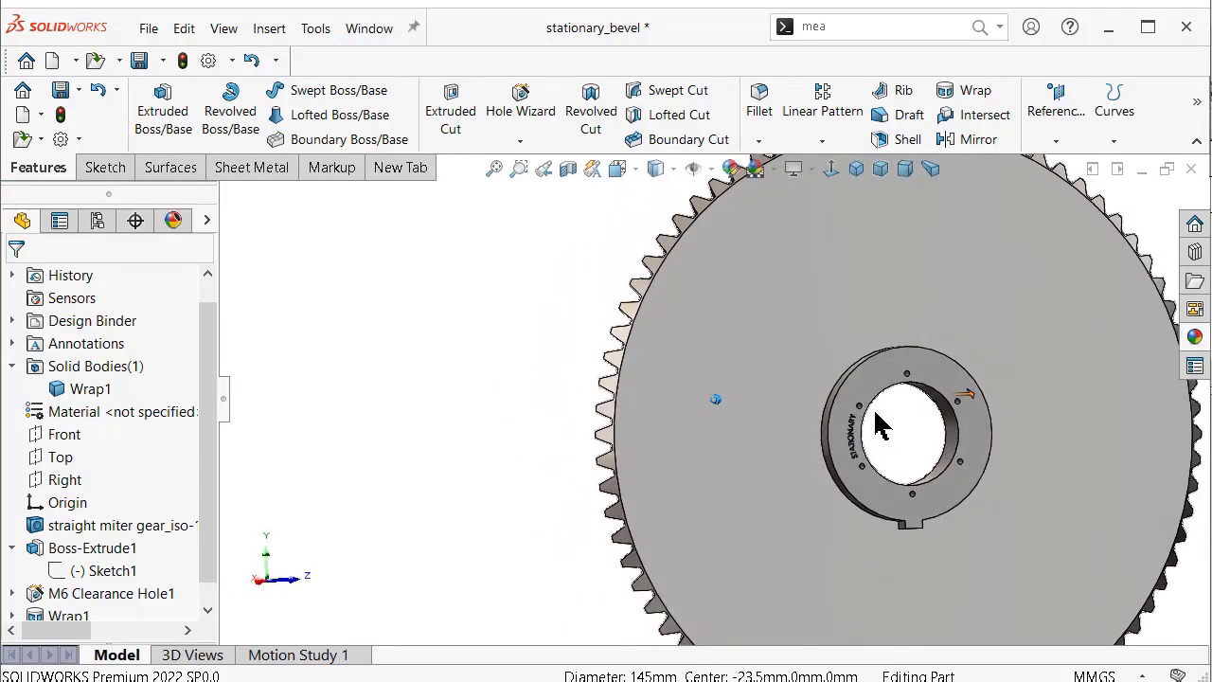
{"action": "key", "text": "Left"}
{"action": "key", "text": "Left"}
{"action": "key", "text": "Left"}
{"action": "key", "text": "Left"}
{"action": "key", "text": "Left"}
{"action": "left_click", "coordinate": [846, 423]}
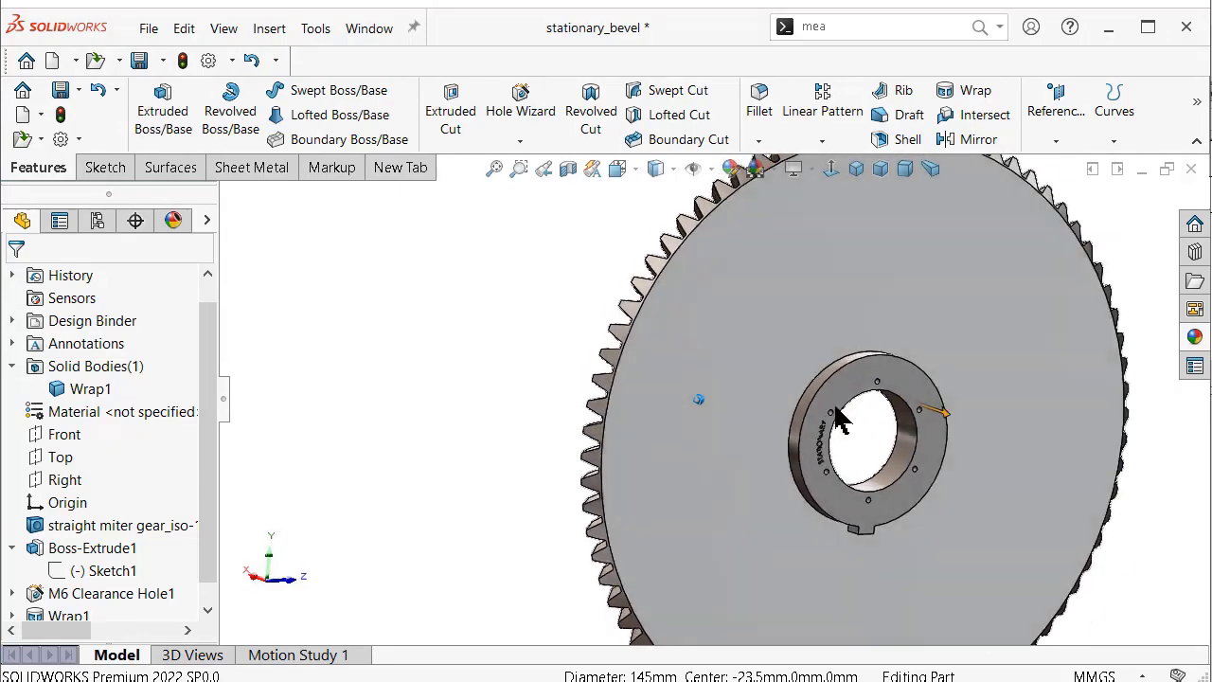
{"action": "left_click", "coordinate": [831, 168]}
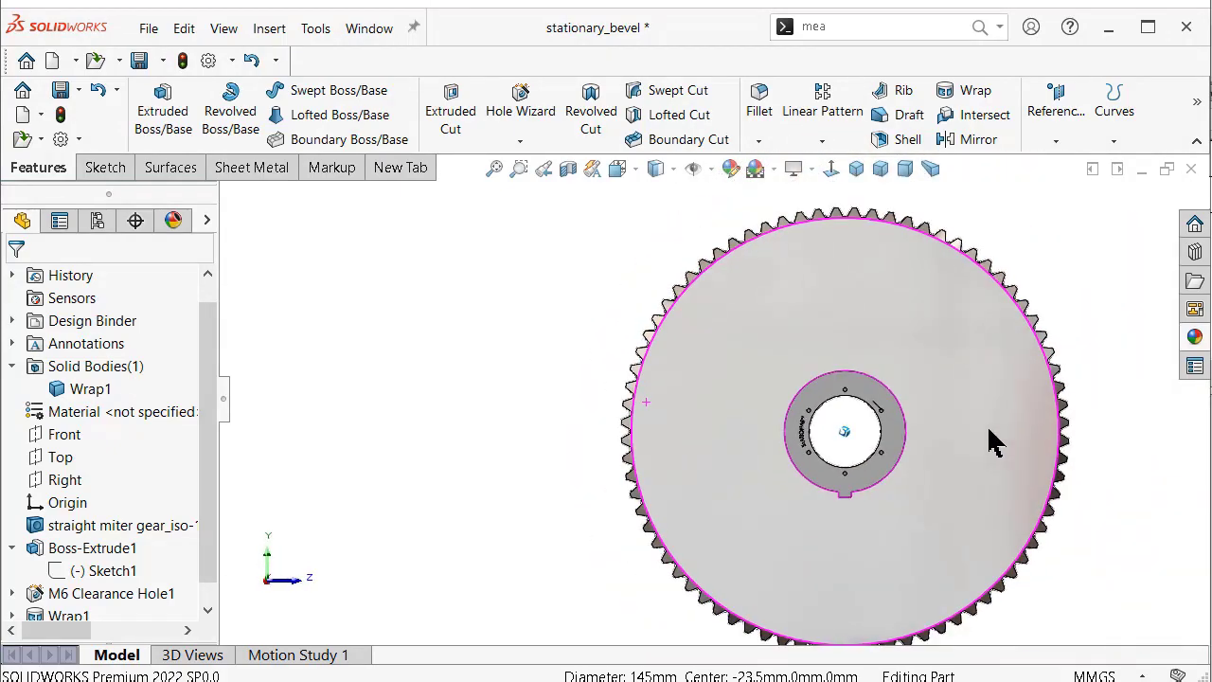
{"action": "left_click", "coordinate": [880, 170]}
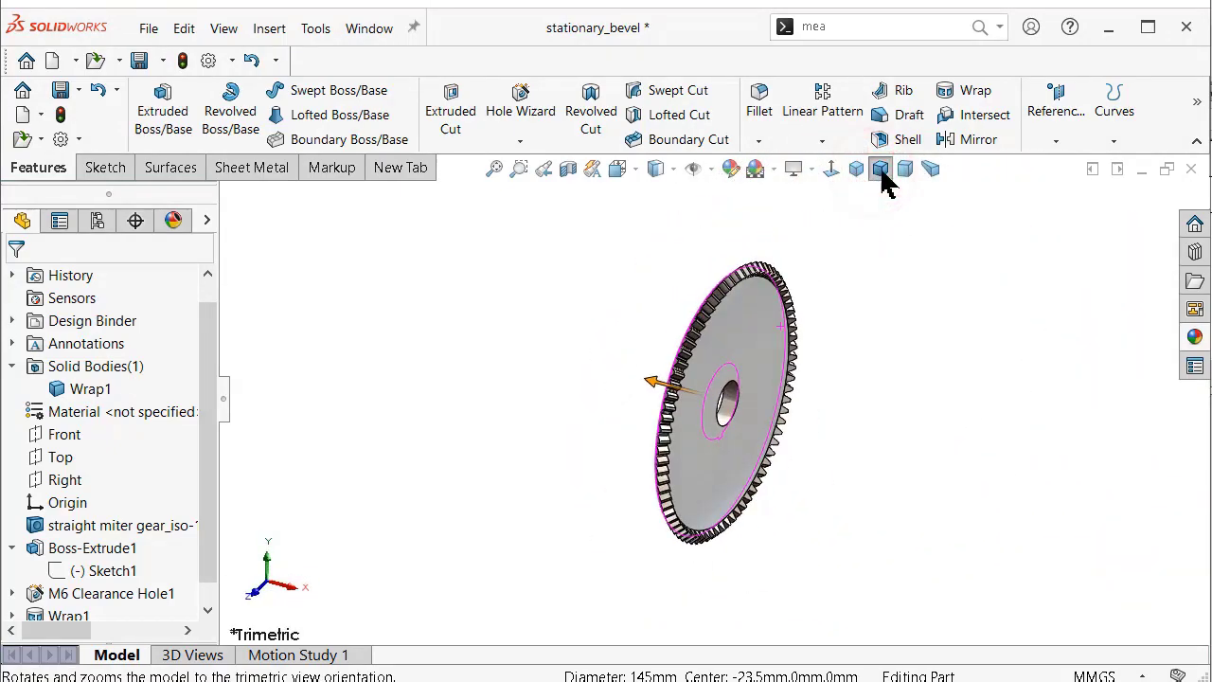
{"action": "left_click", "coordinate": [929, 169]}
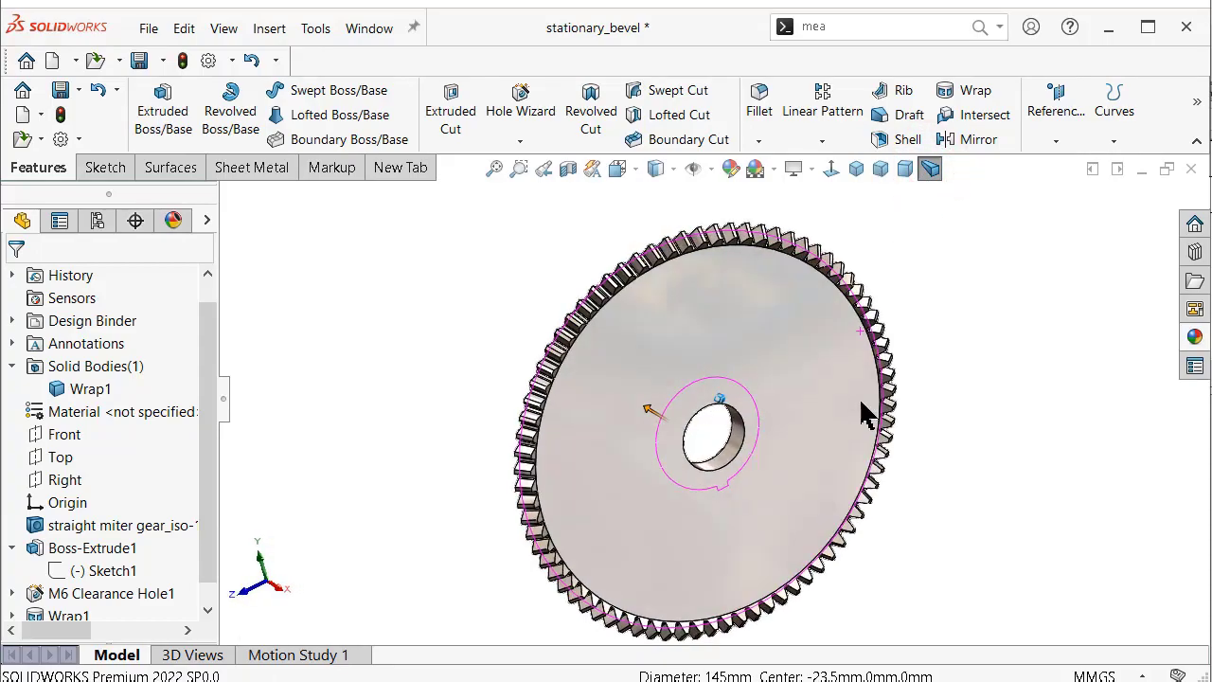